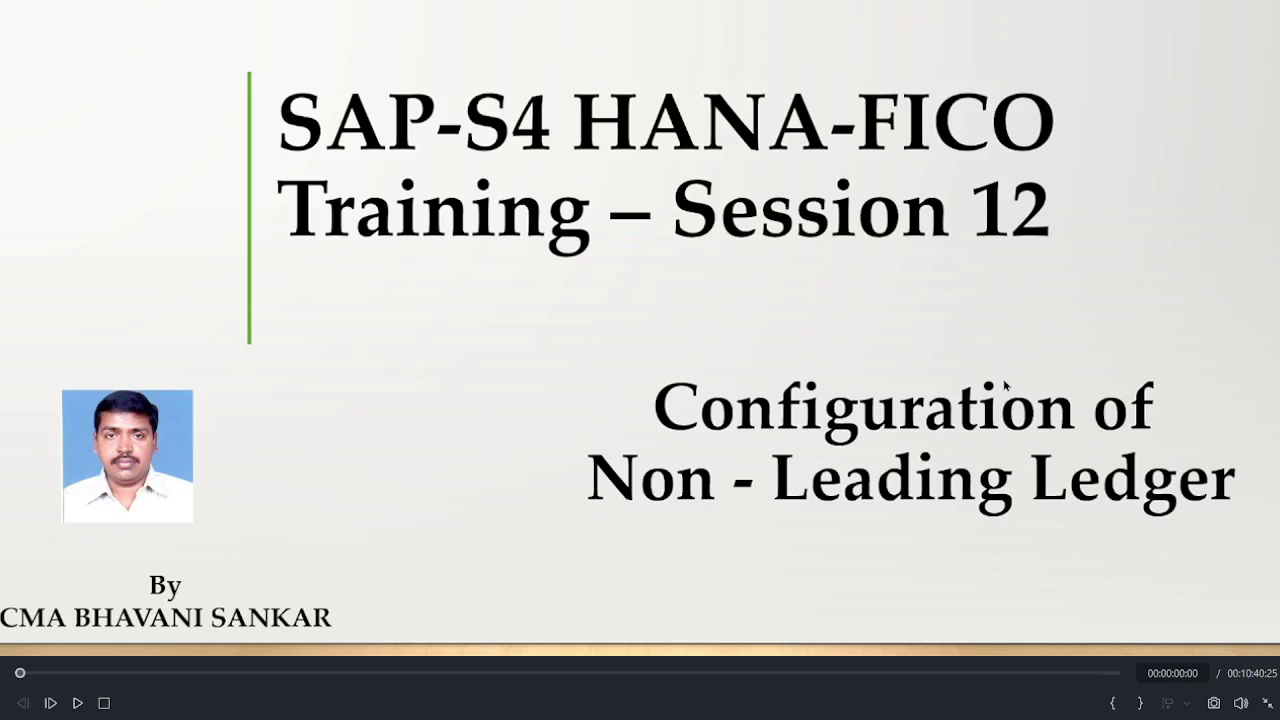
Review ledger 0L settings for TG10: fiscal year variant V3, posting period variant TMP1, INR currency.
key(space)
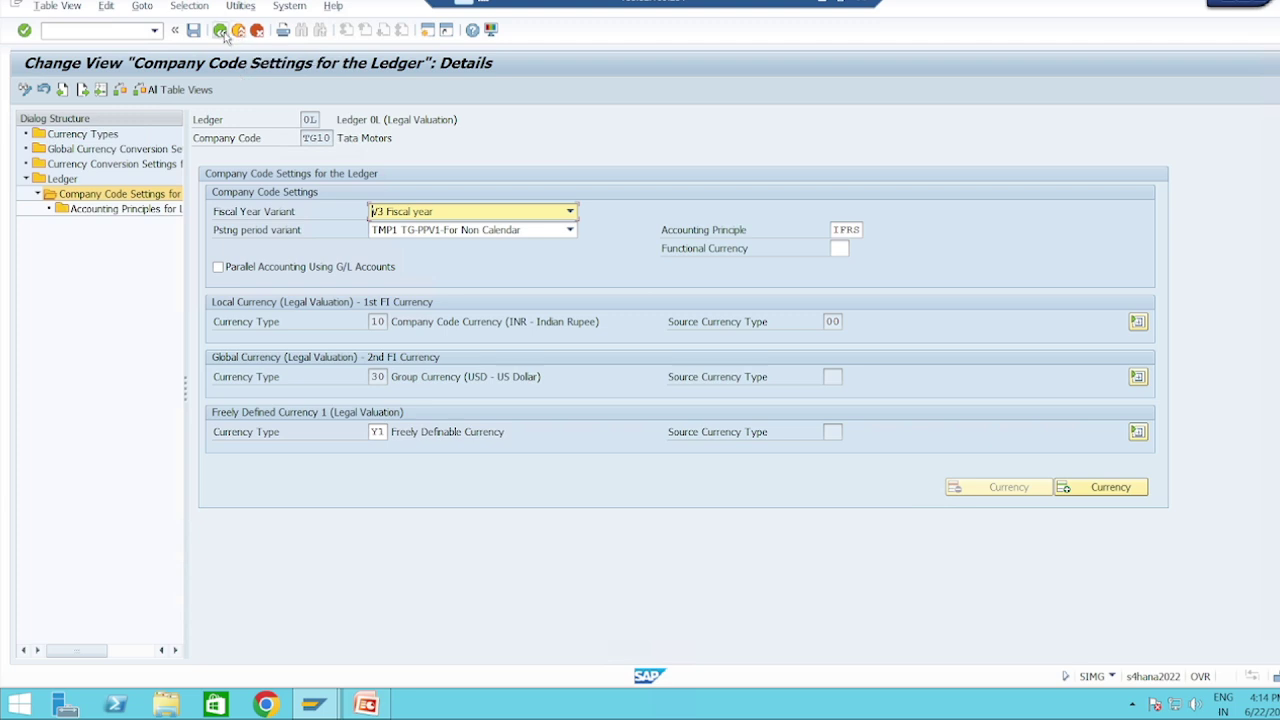
Return to the IMG, reopen Define Settings for Ledgers and Currency Types, and dismiss the consistency check.
click(239, 32)
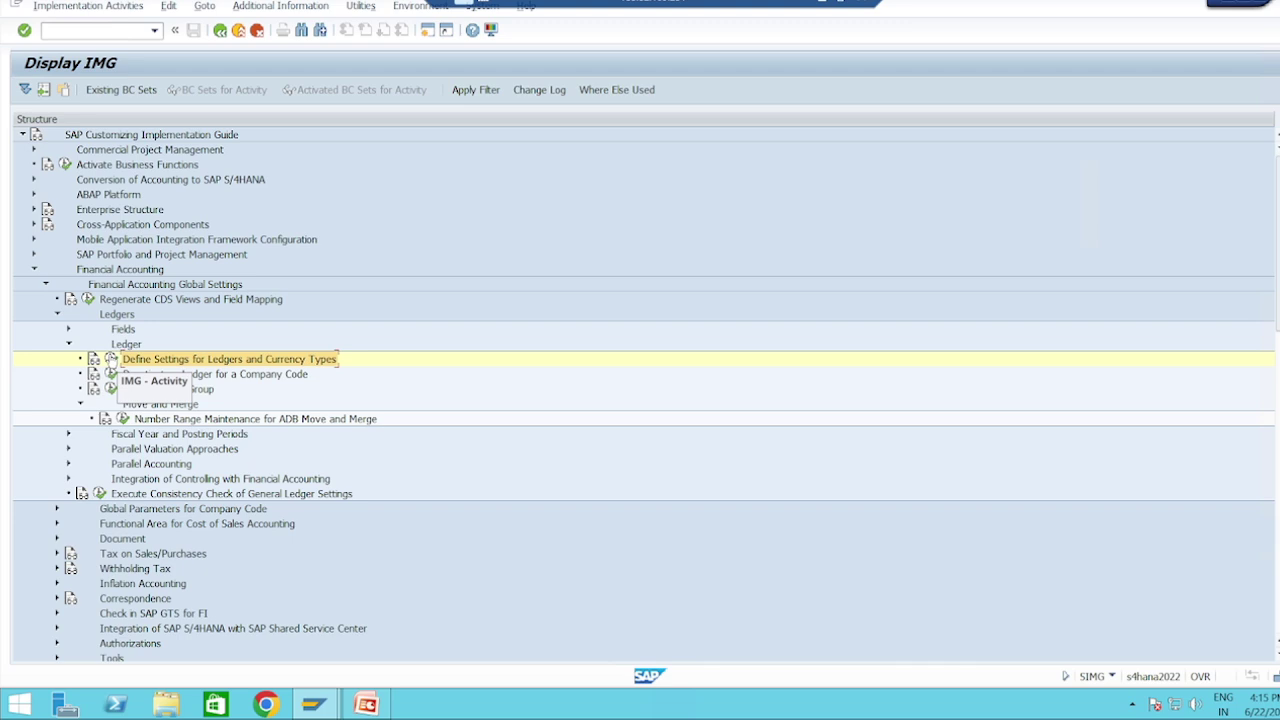
click(111, 359)
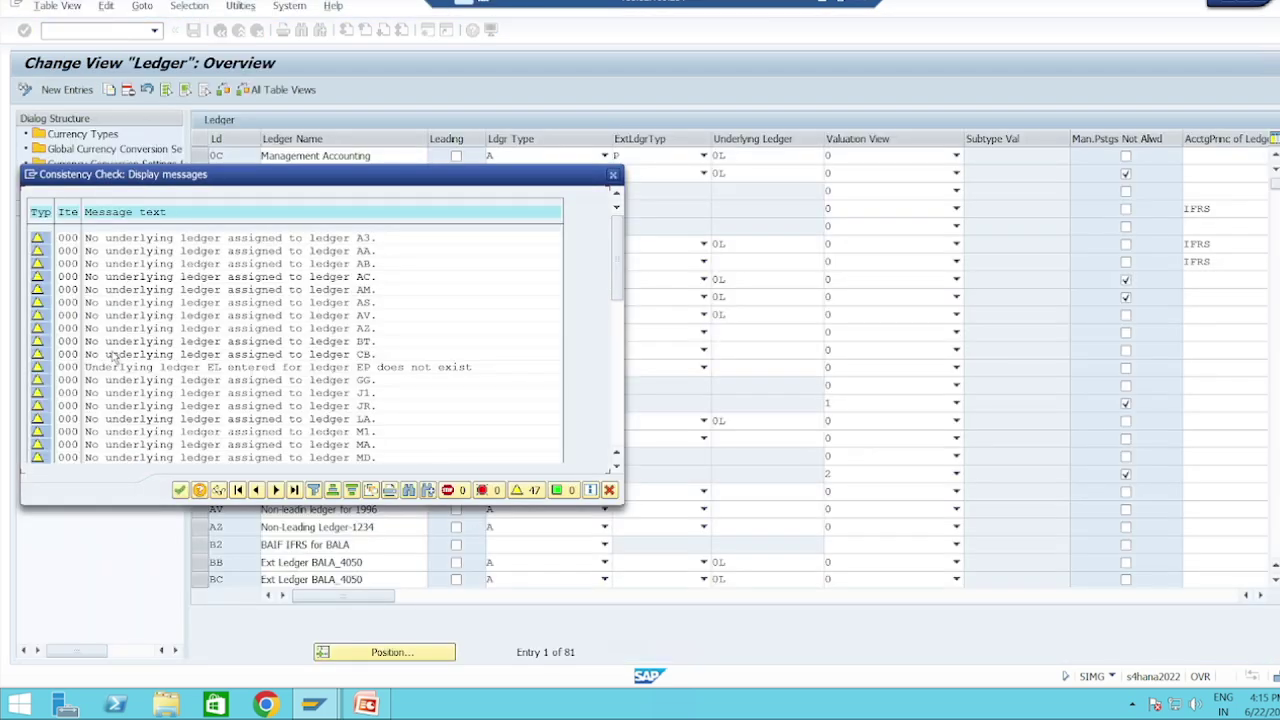
click(180, 489)
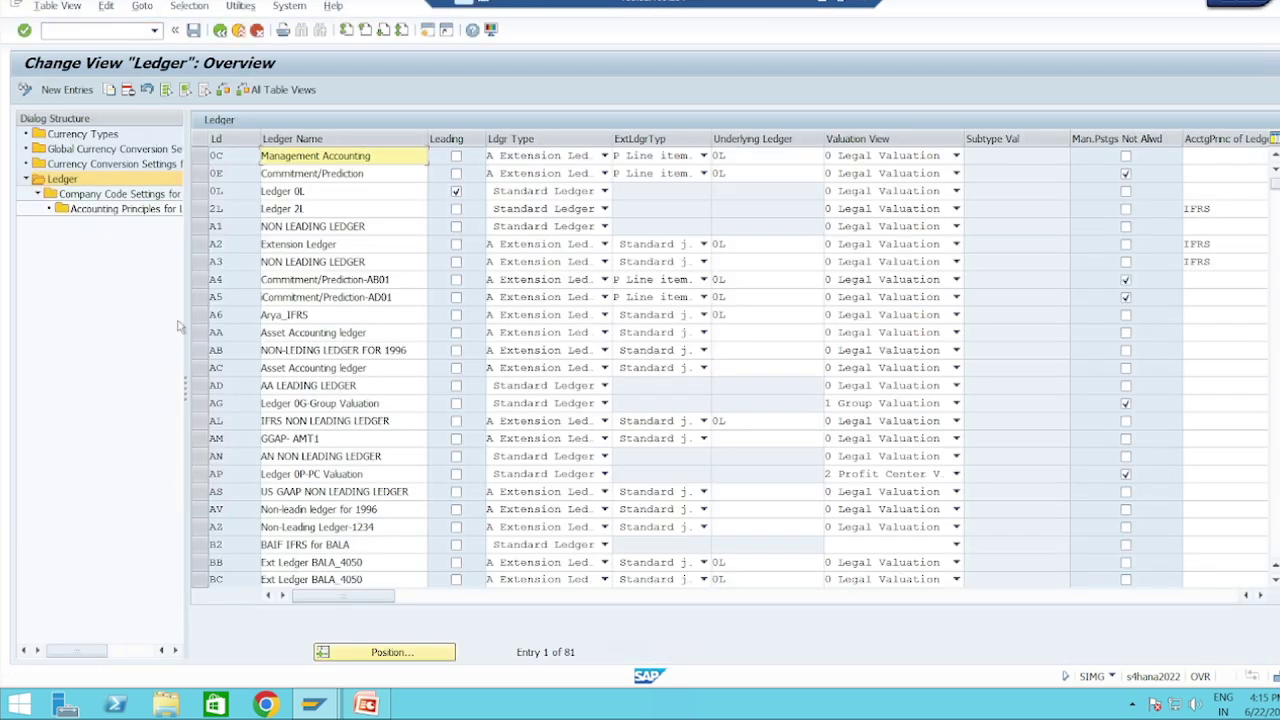
Add a new ledger Y1 named 'Non Leading Ledger for TG10'.
click(65, 90)
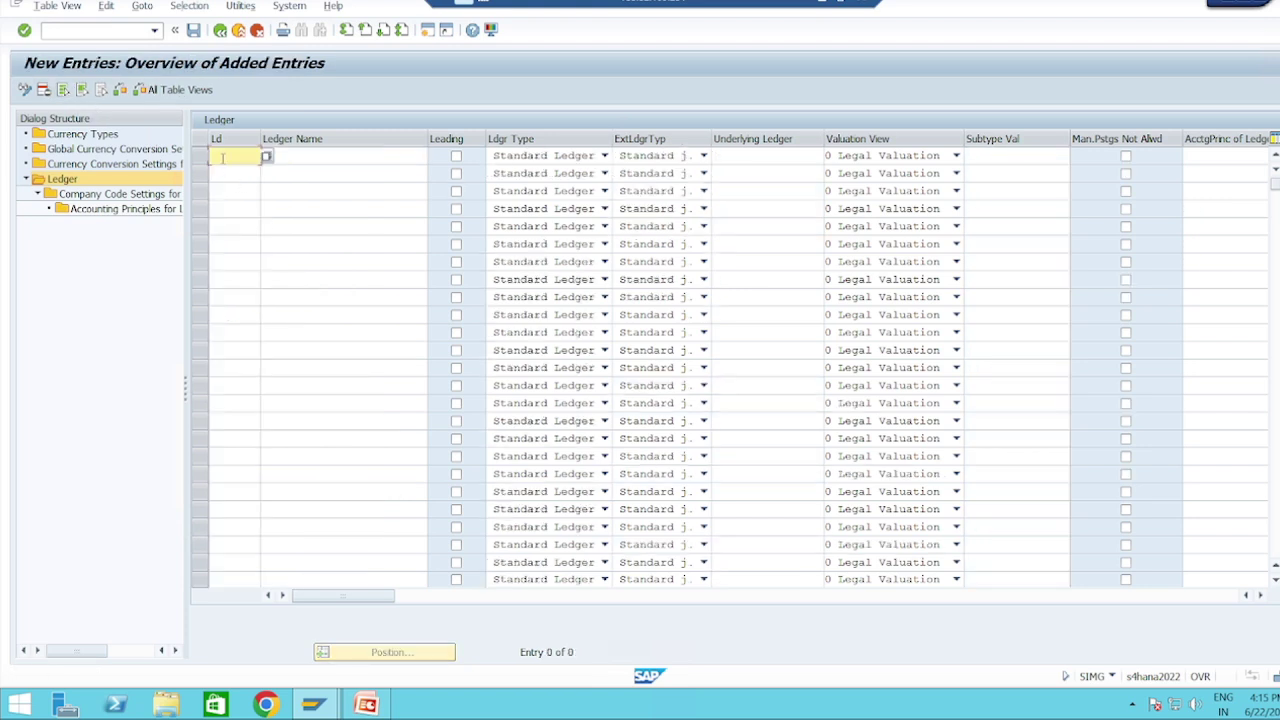
key(Caps_Lock)
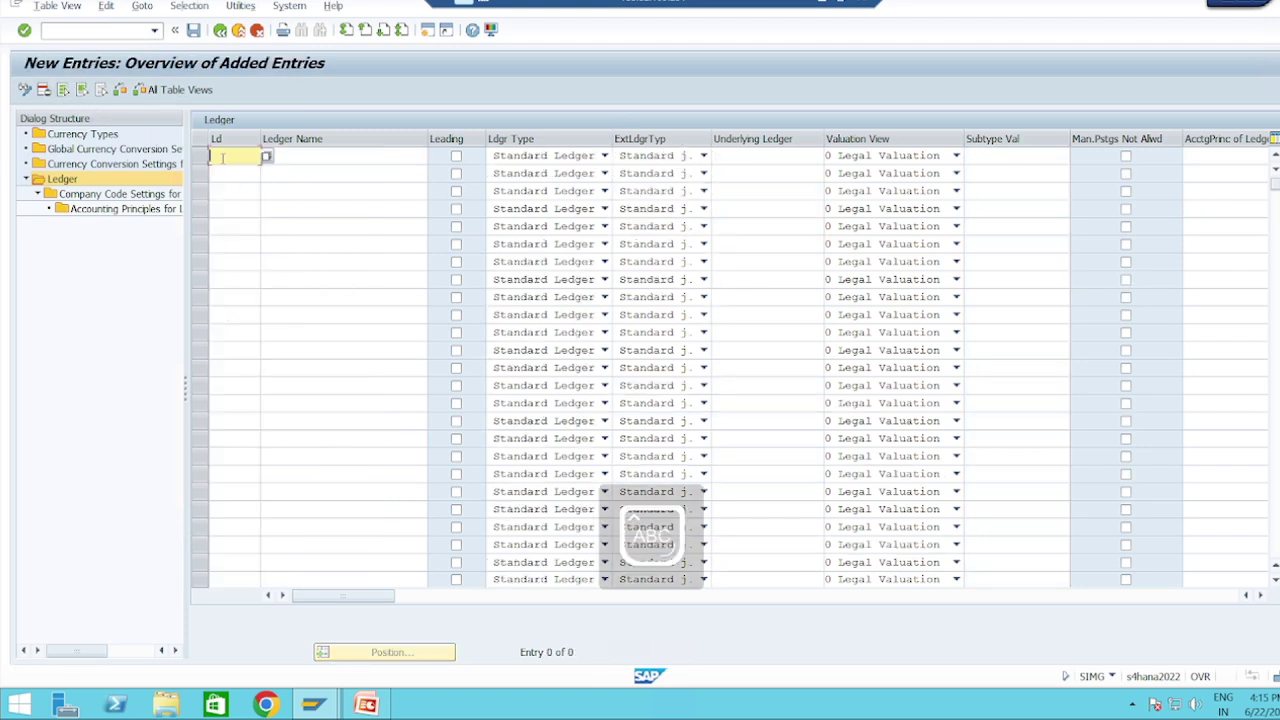
text(2)
text(1)
click(285, 157)
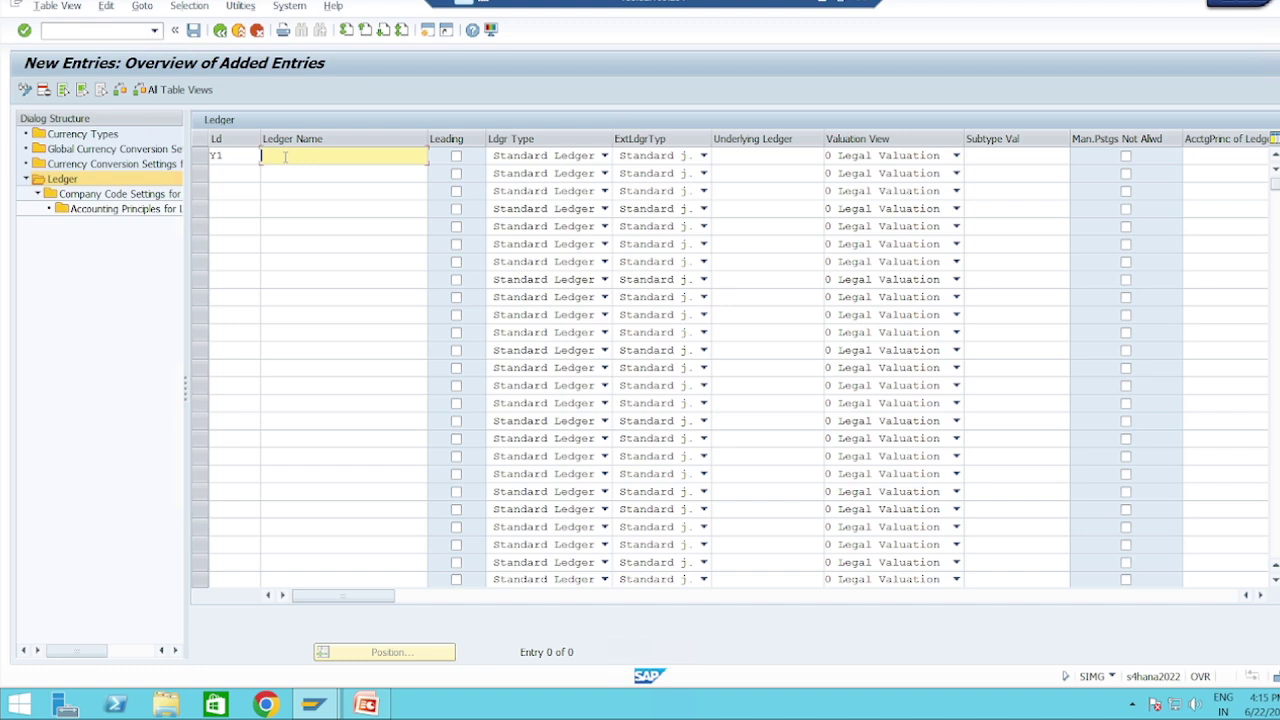
text(NON)
key(BackSpace)
key(BackSpace)
key(Caps_Lock)
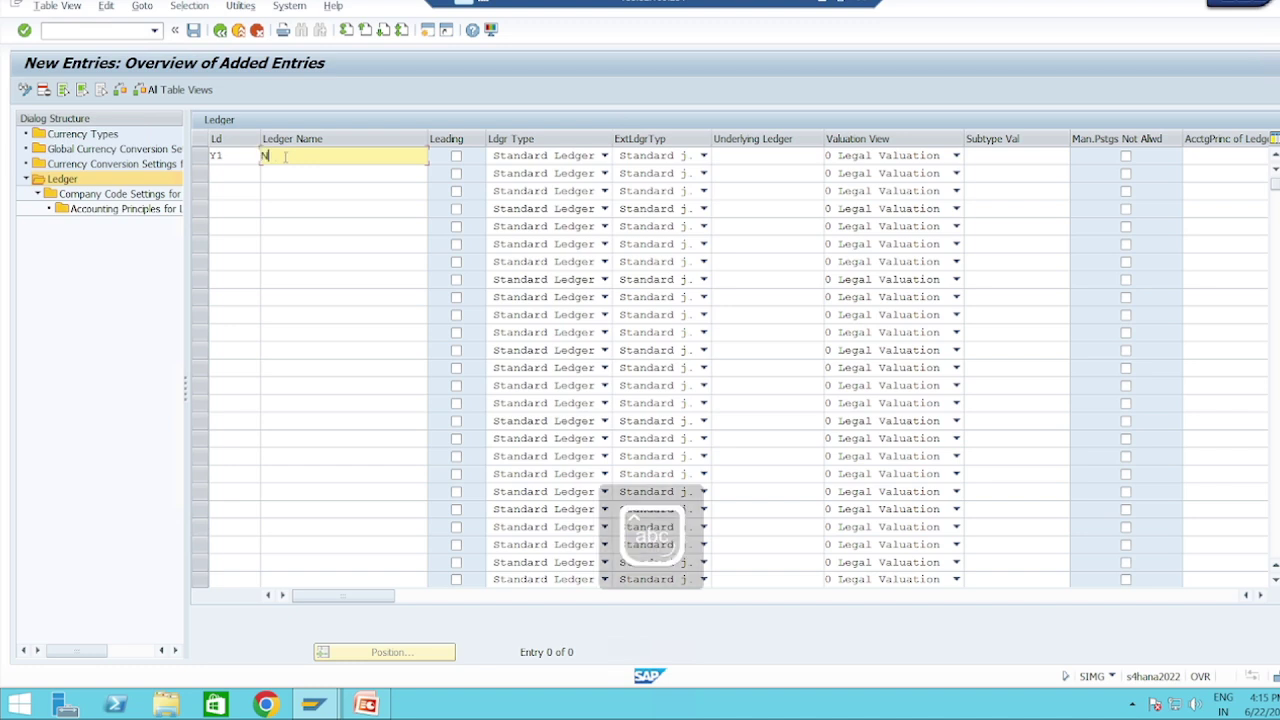
text(on Leading)
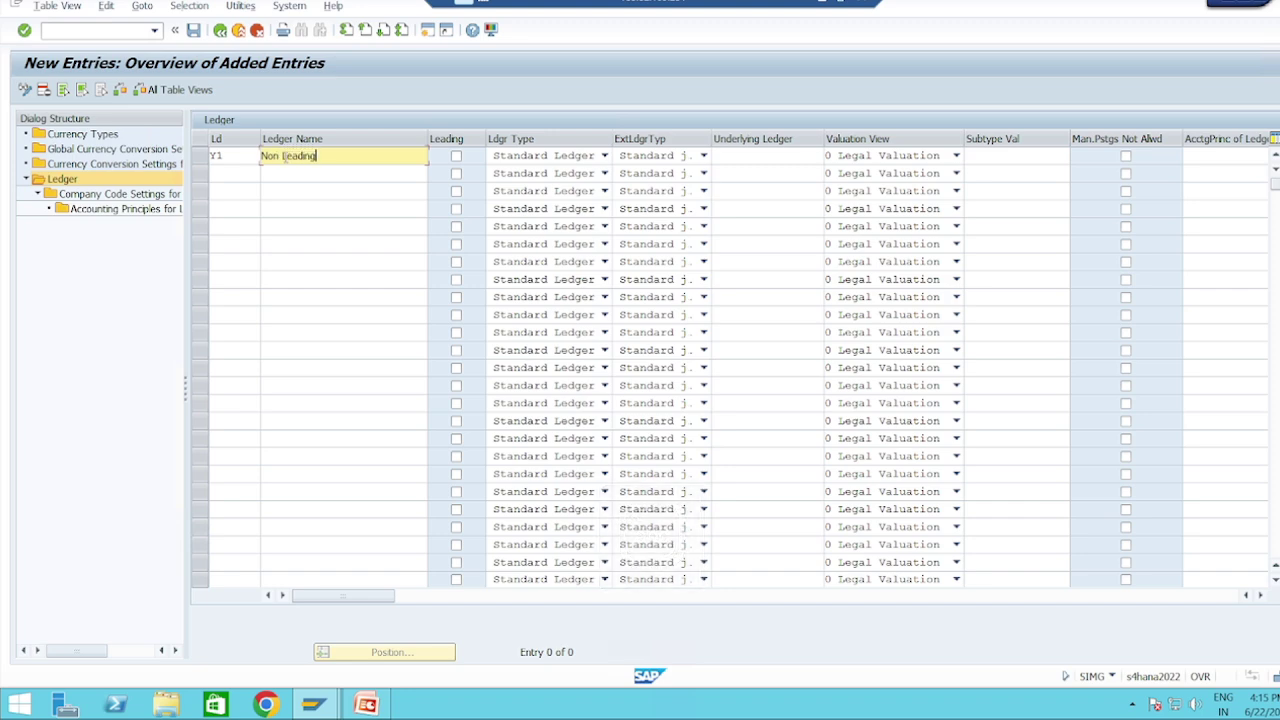
text( Ledger for TG10)
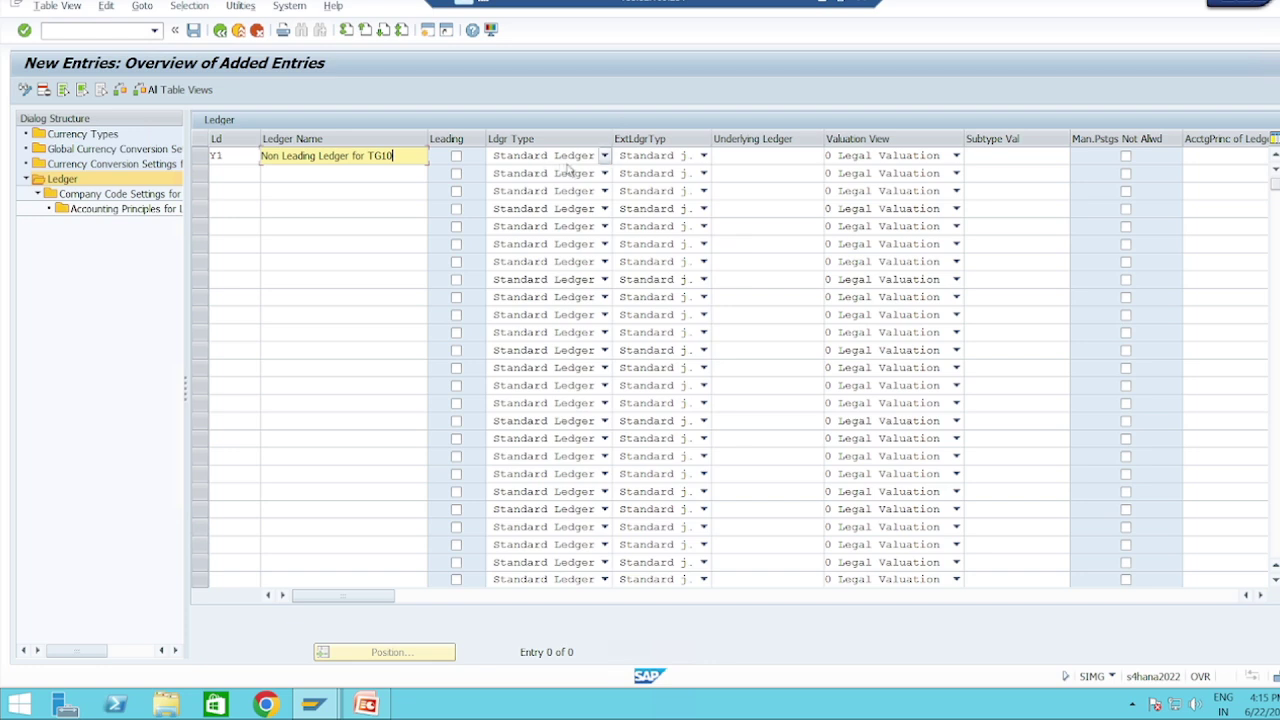
Save ledger Y1, confirm the customizing request, and acknowledge the ledger group Y1 notice.
click(194, 31)
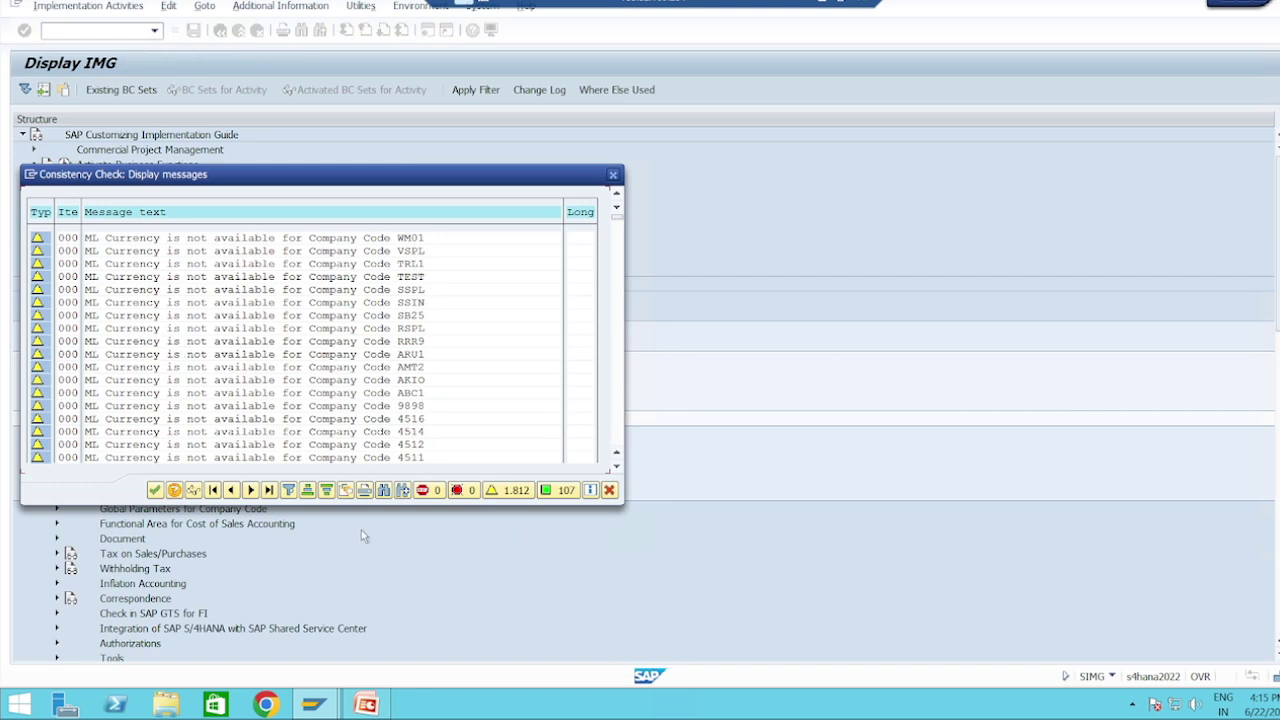
click(154, 490)
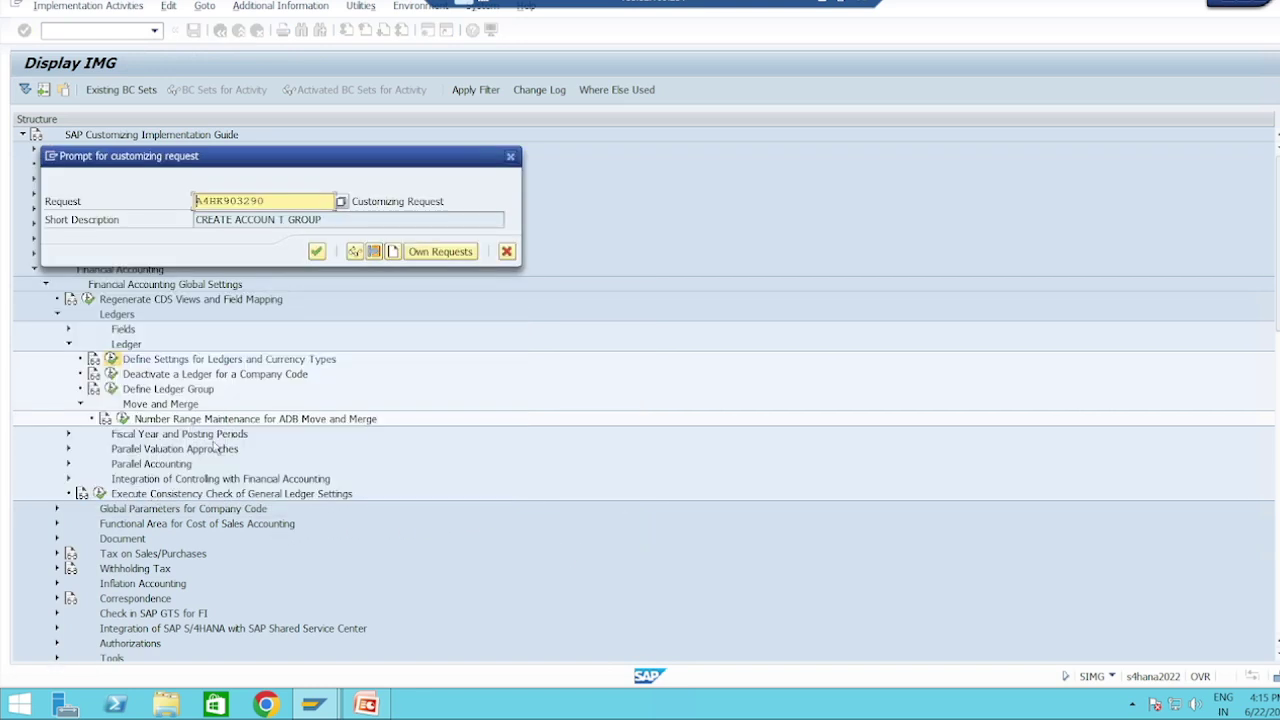
click(316, 251)
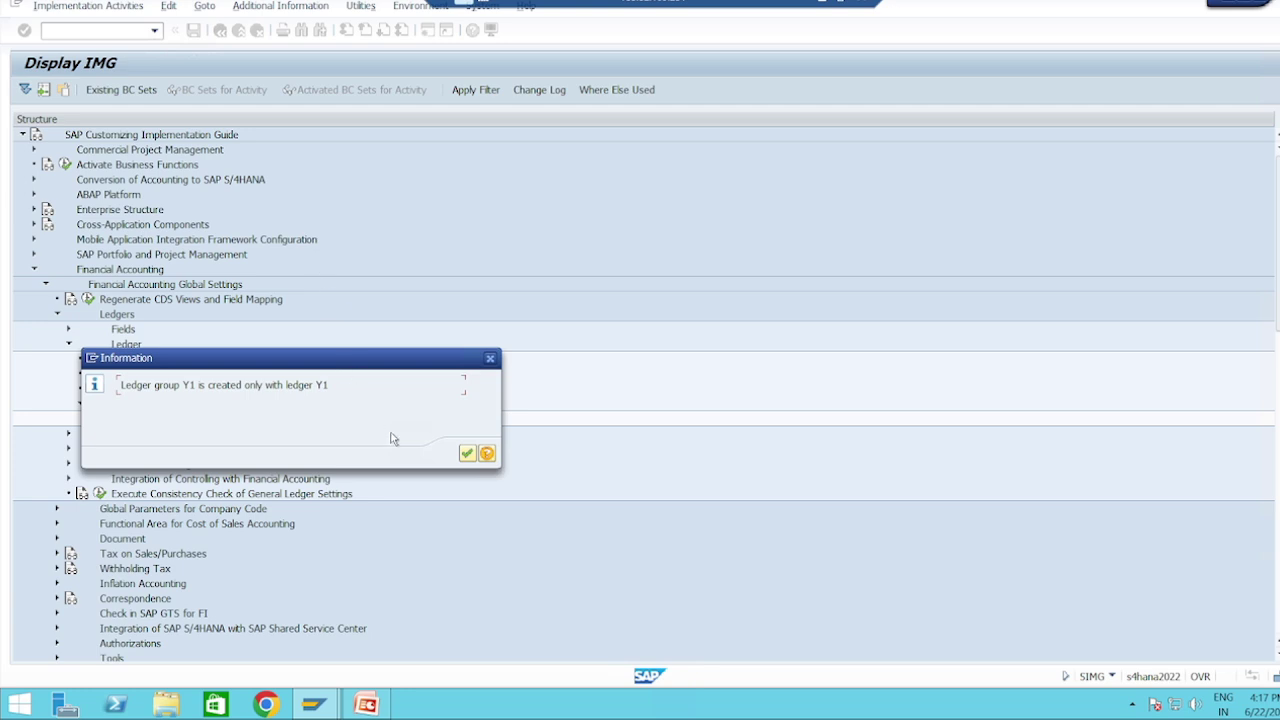
click(467, 453)
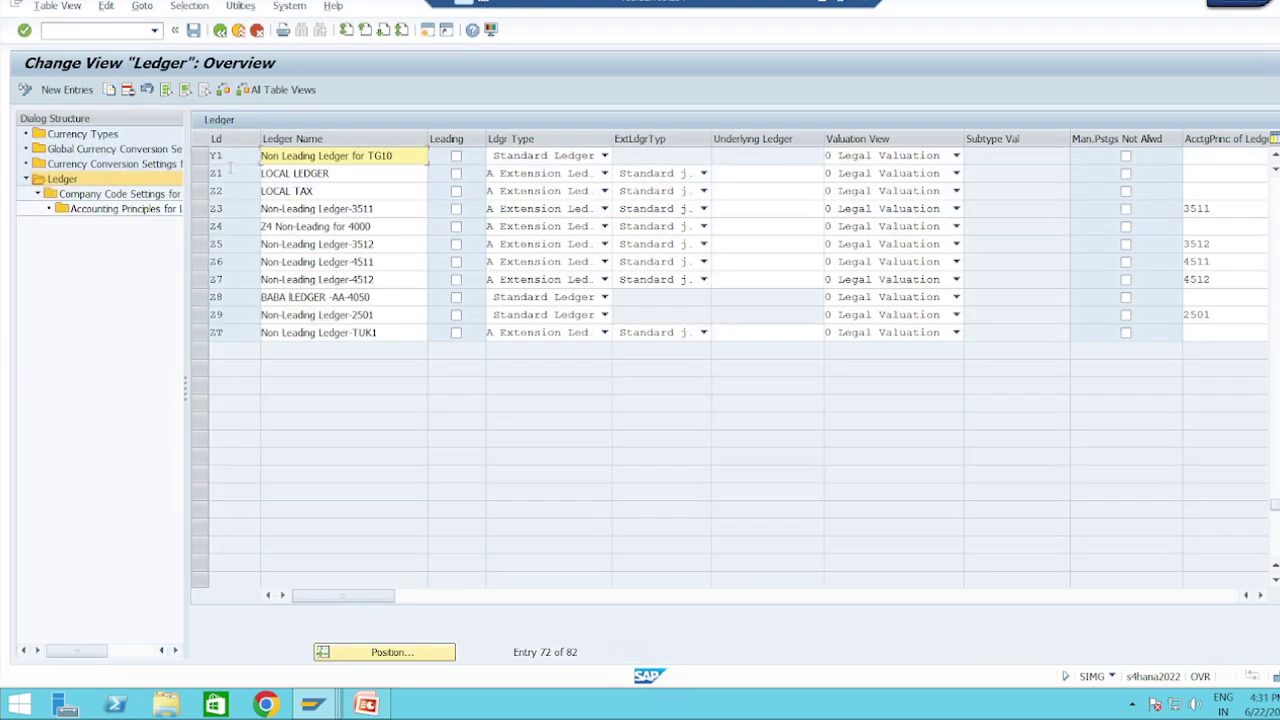
Start a new company code settings entry for ledger Y1 with company code TG10.
click(200, 156)
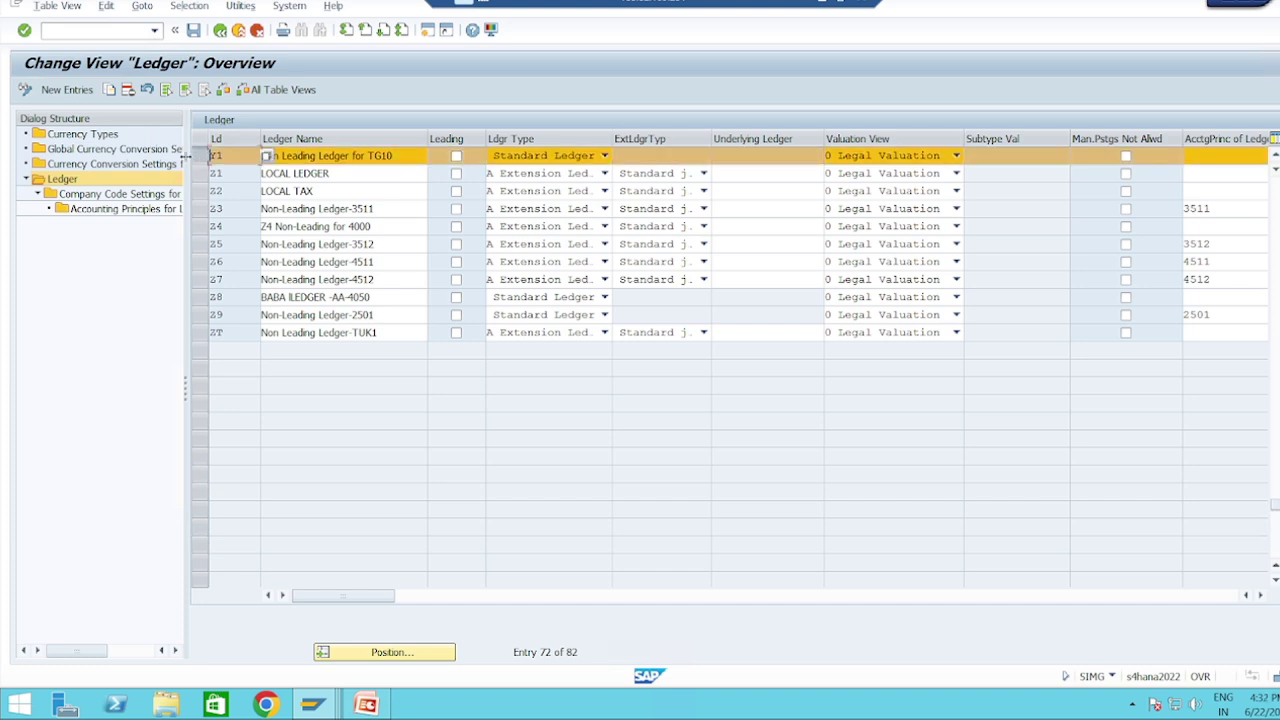
click(76, 197)
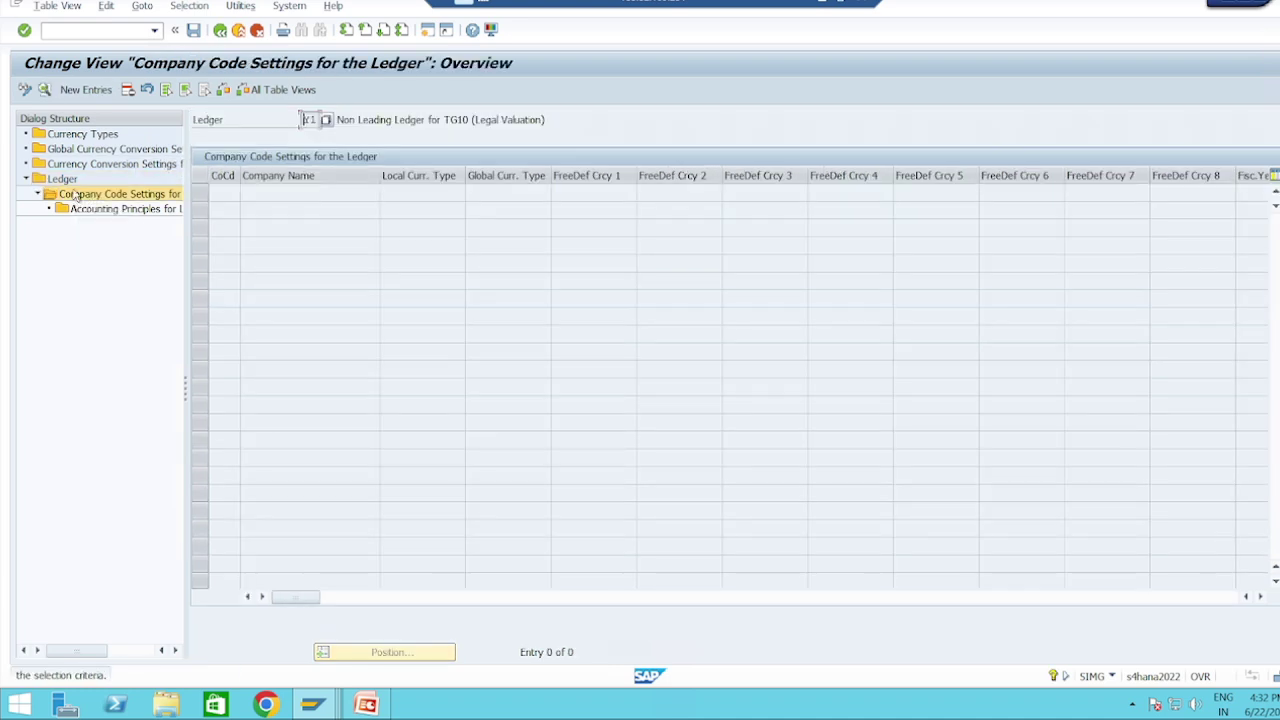
click(86, 90)
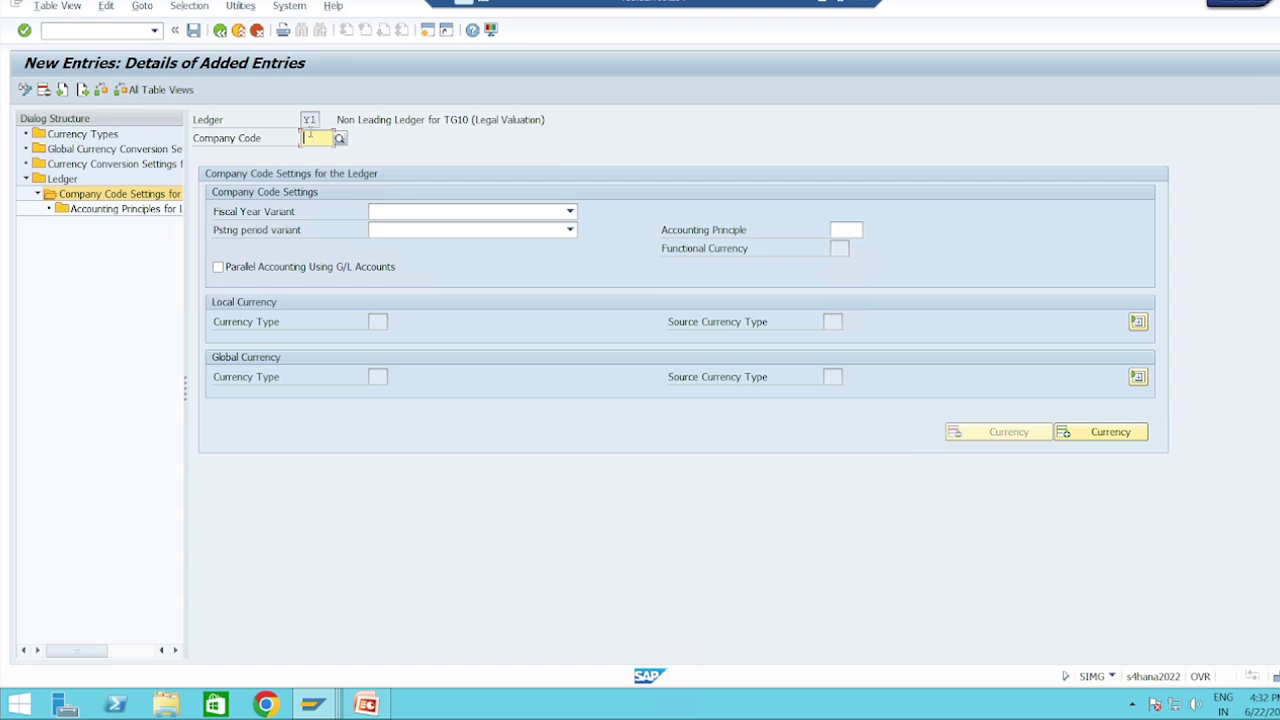
click(304, 138)
Choose fiscal year variant BS (calendar year) and posting period variant TMP2 for Y1 in TG10.
click(570, 213)
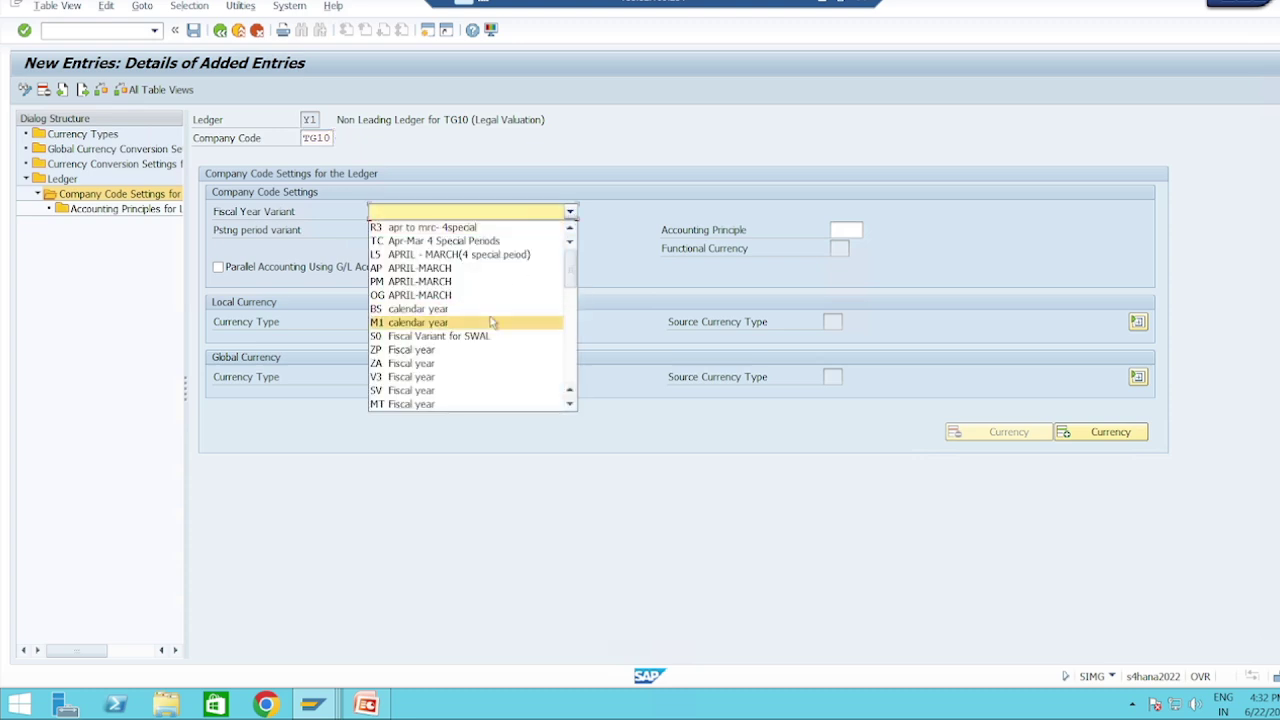
scroll(491, 322, down, 2)
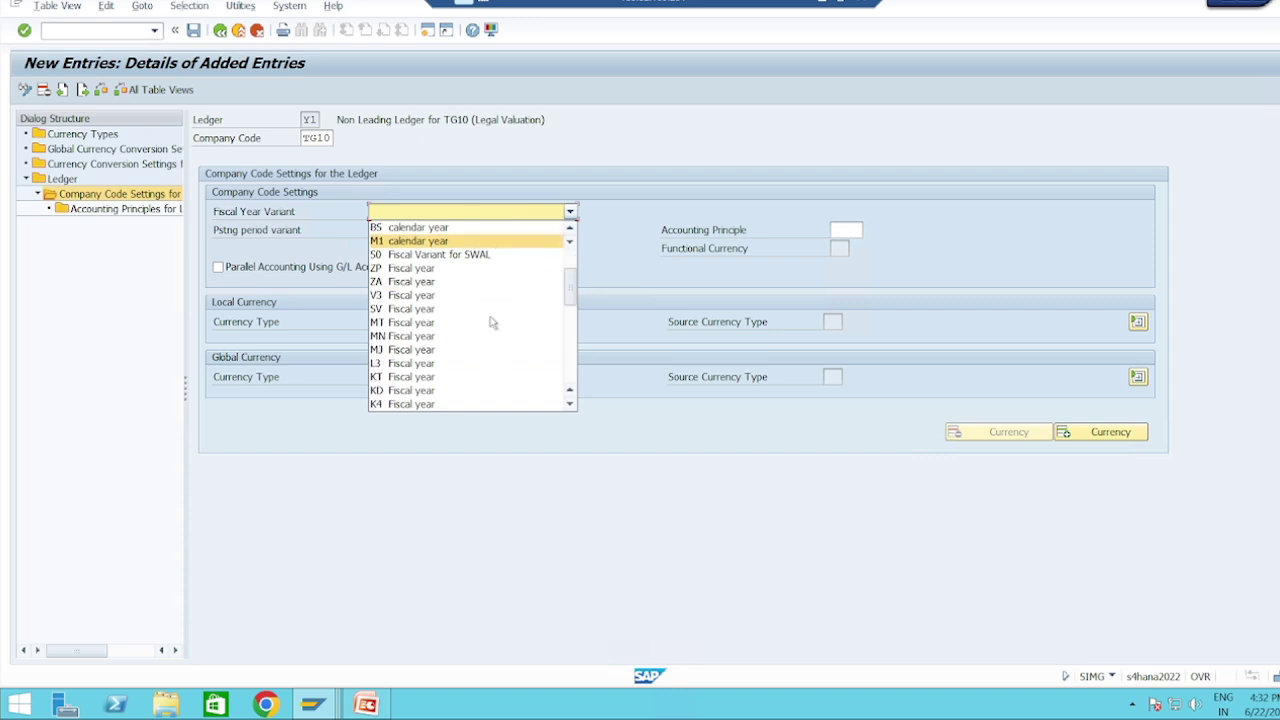
click(433, 230)
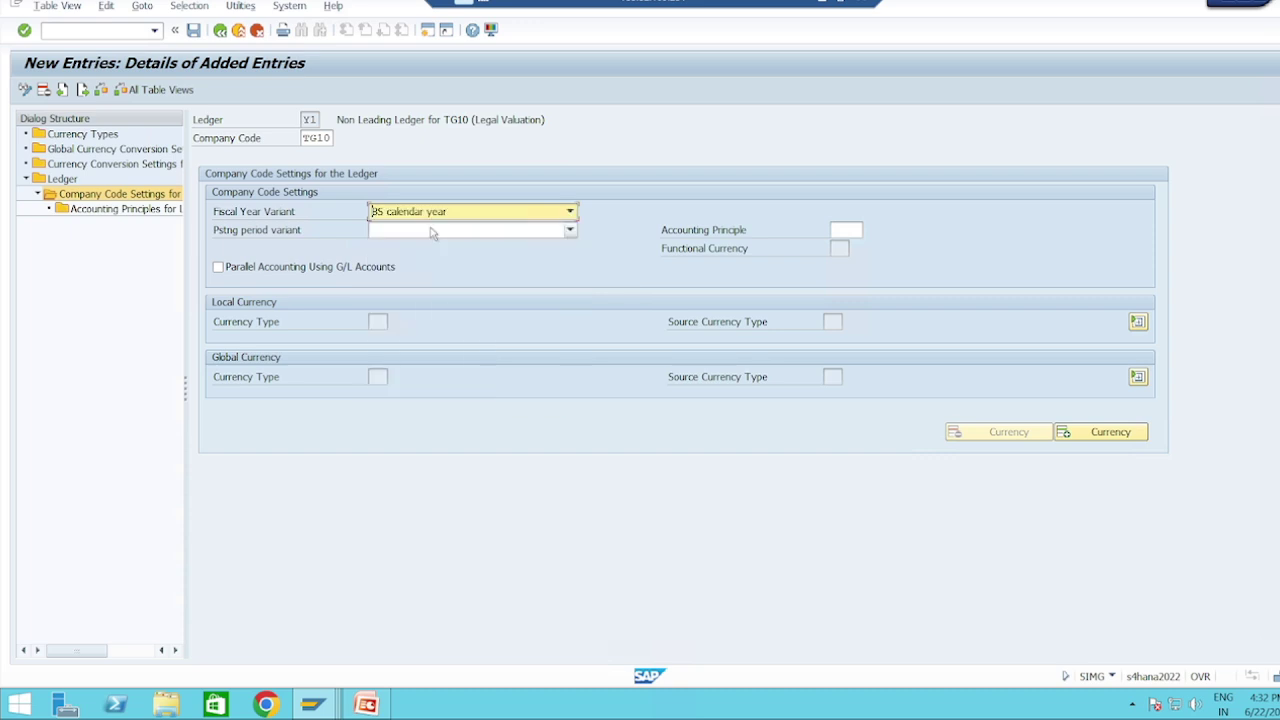
click(570, 230)
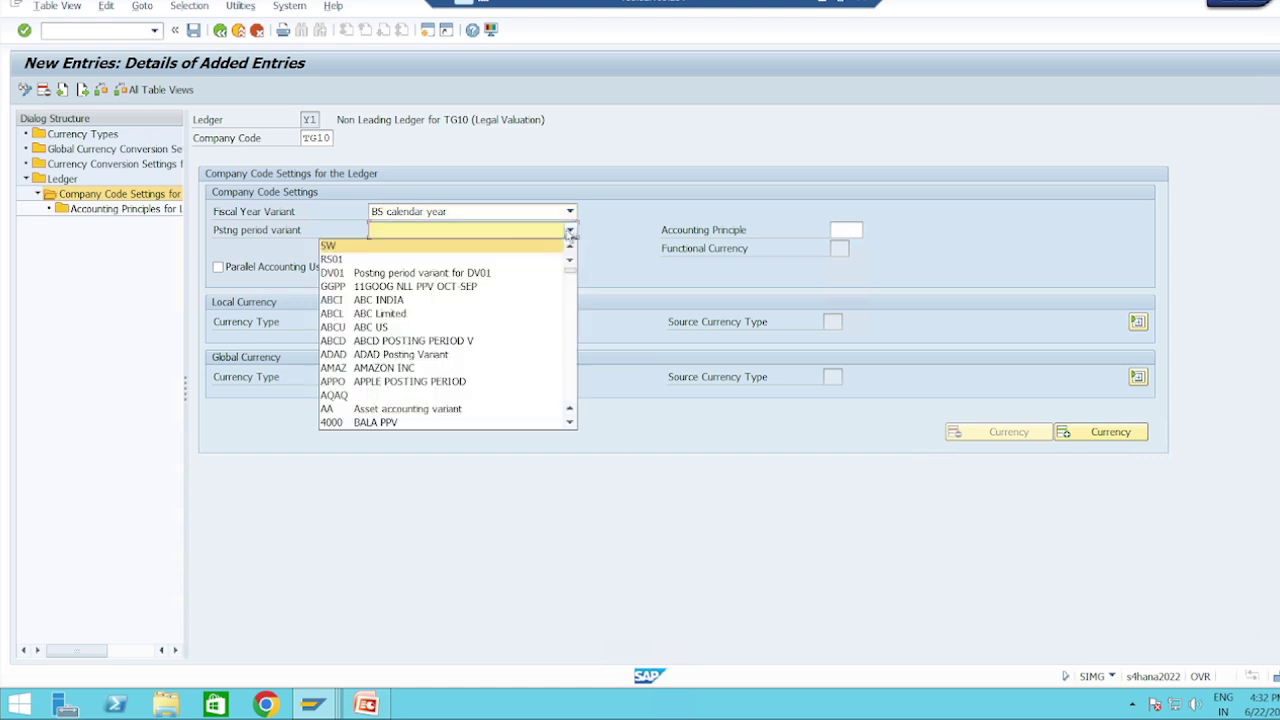
scroll(440, 362, down, 5)
scroll(430, 330, down, 3)
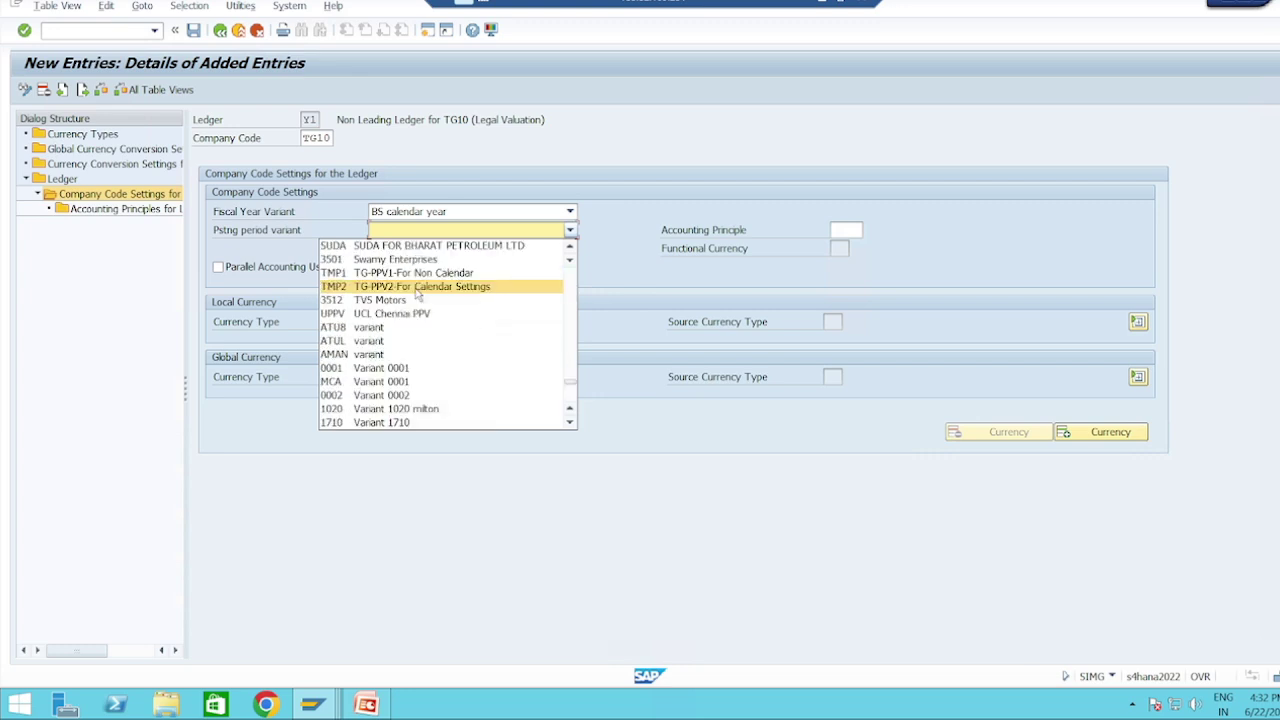
click(420, 287)
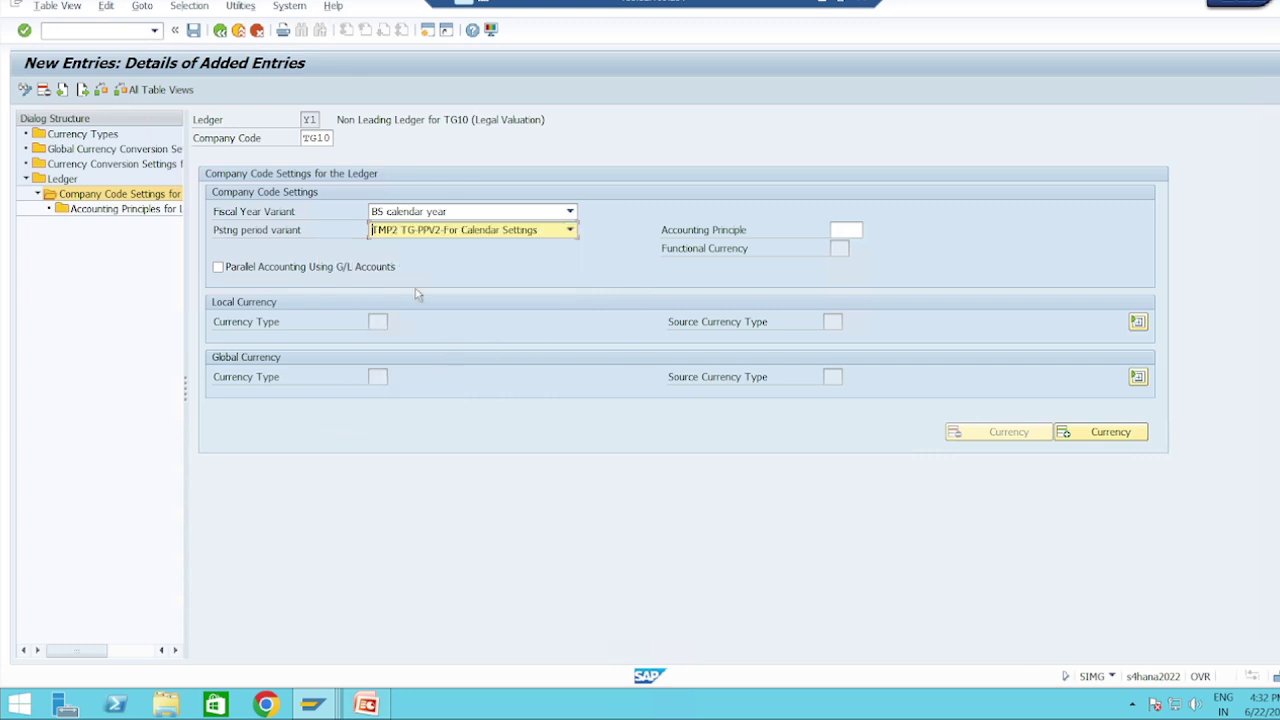
click(838, 231)
Set the accounting principle to LGAP (Local GAP for TG10) from the lookup list.
click(869, 230)
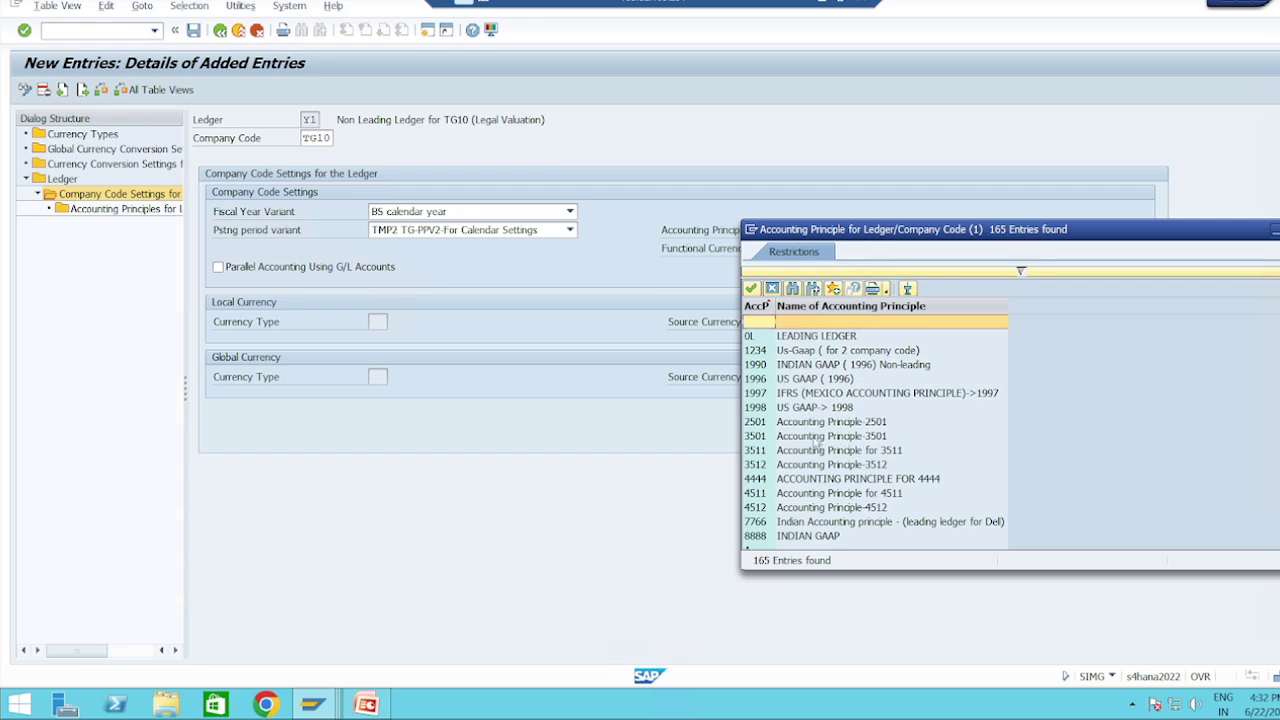
scroll(816, 484, down, 5)
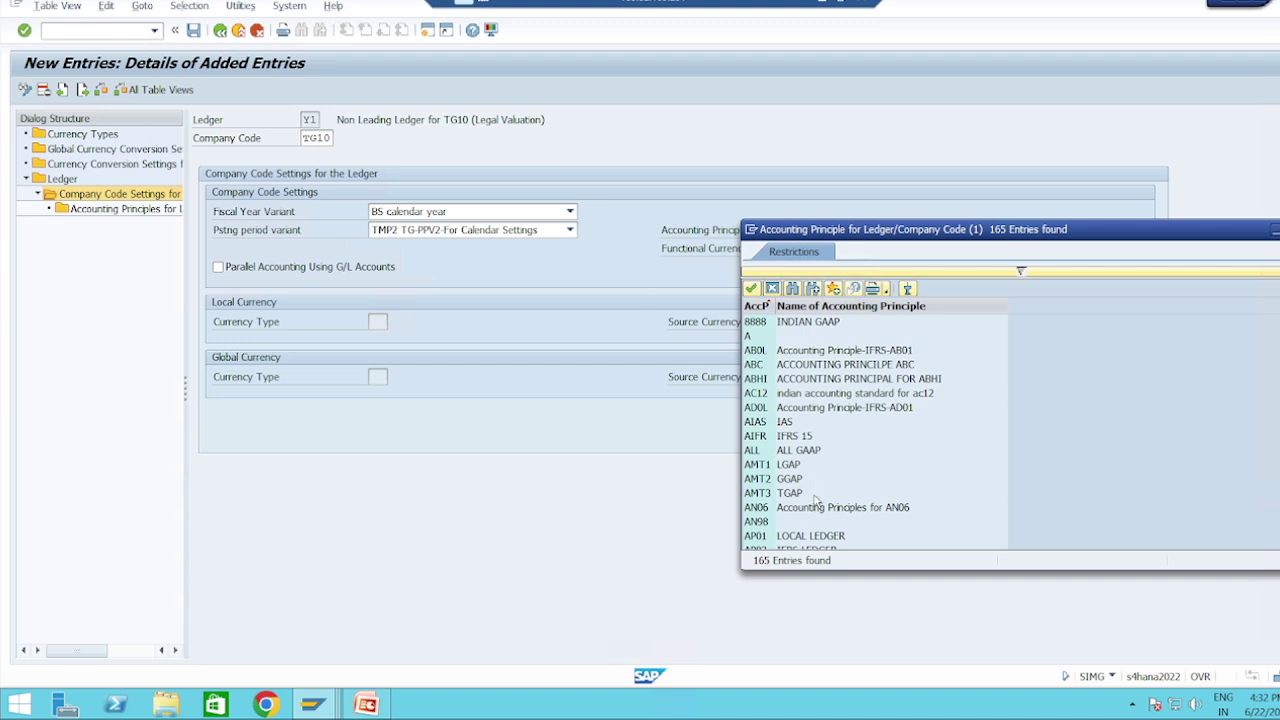
scroll(816, 484, down, 5)
scroll(808, 468, down, 5)
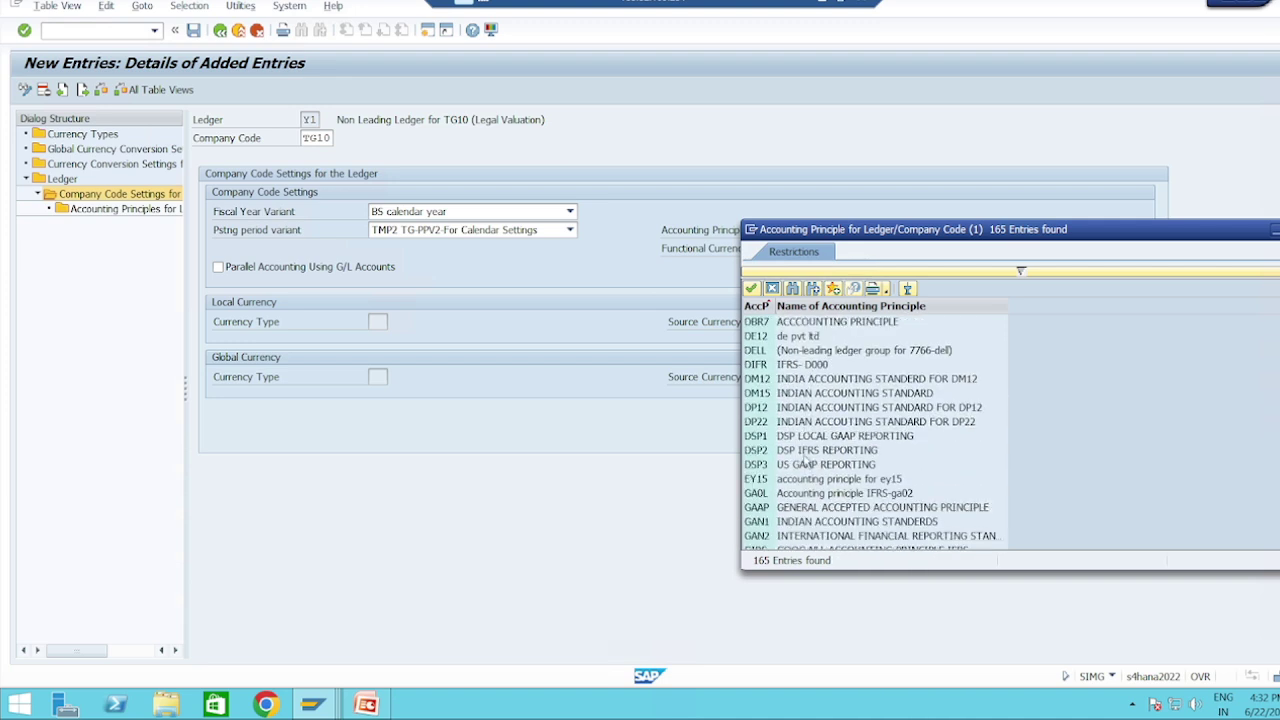
scroll(813, 480, down, 5)
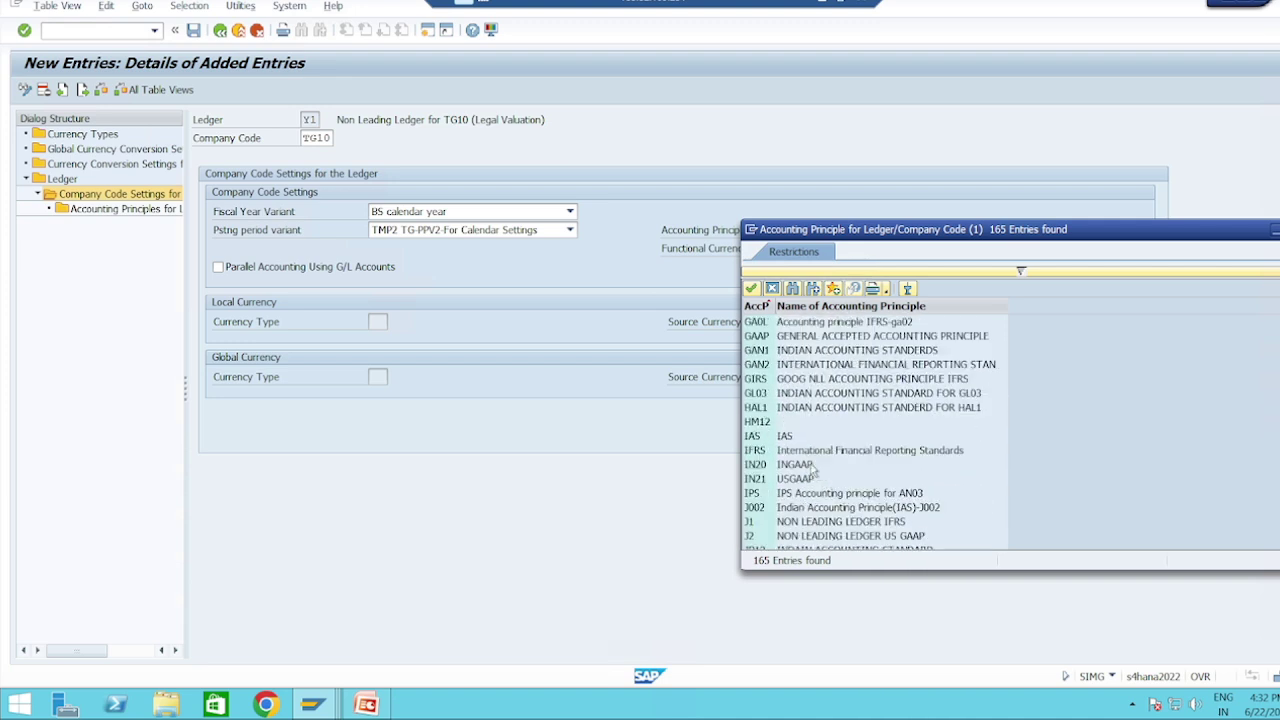
scroll(814, 470, down, 4)
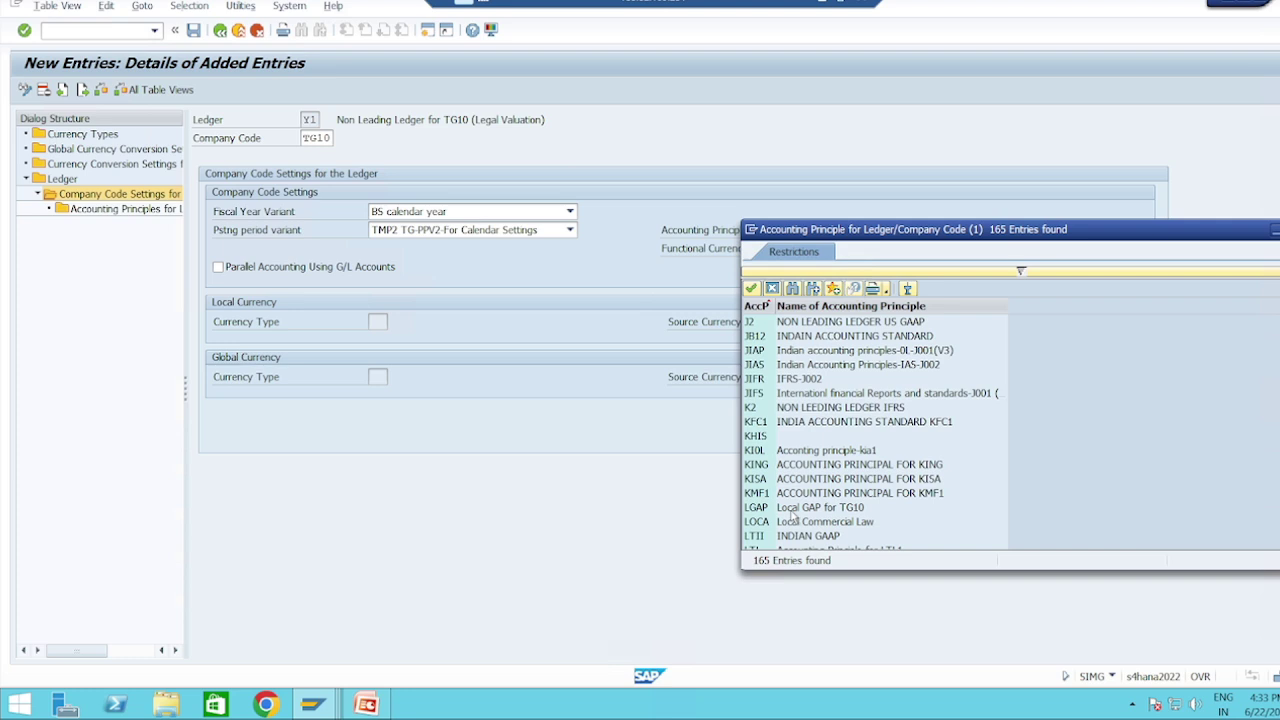
click(792, 510)
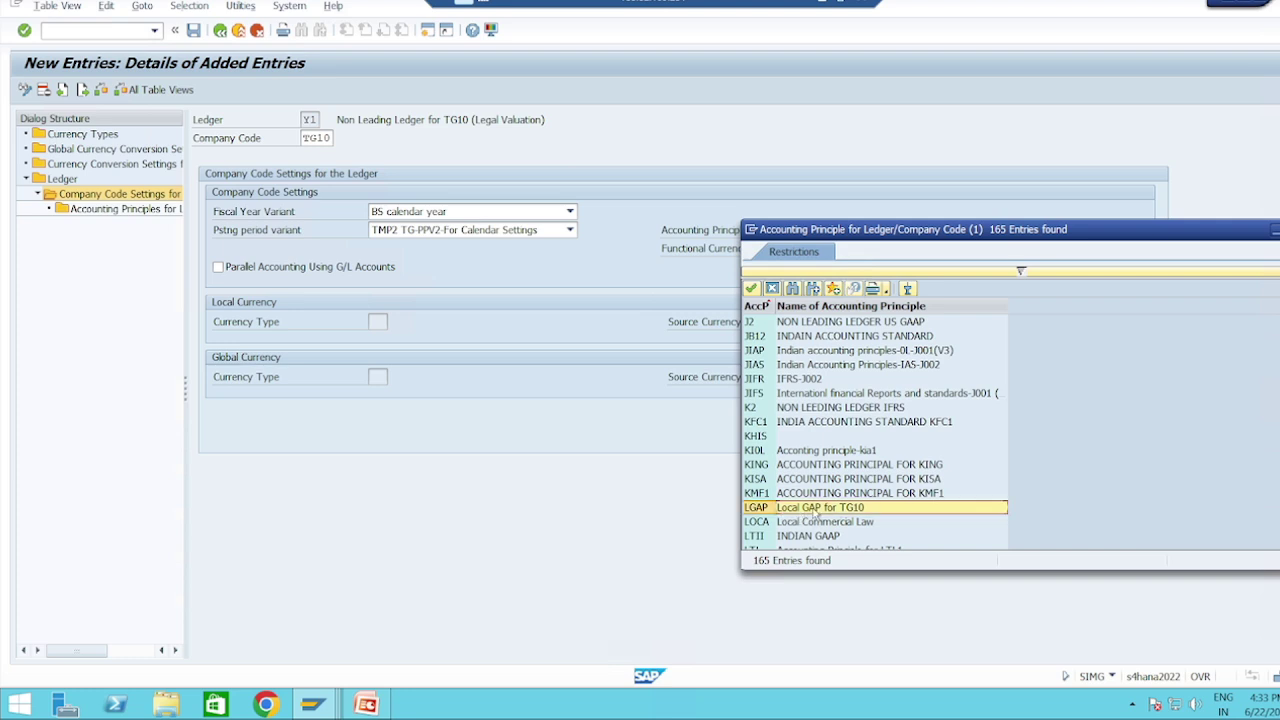
double_click(815, 510)
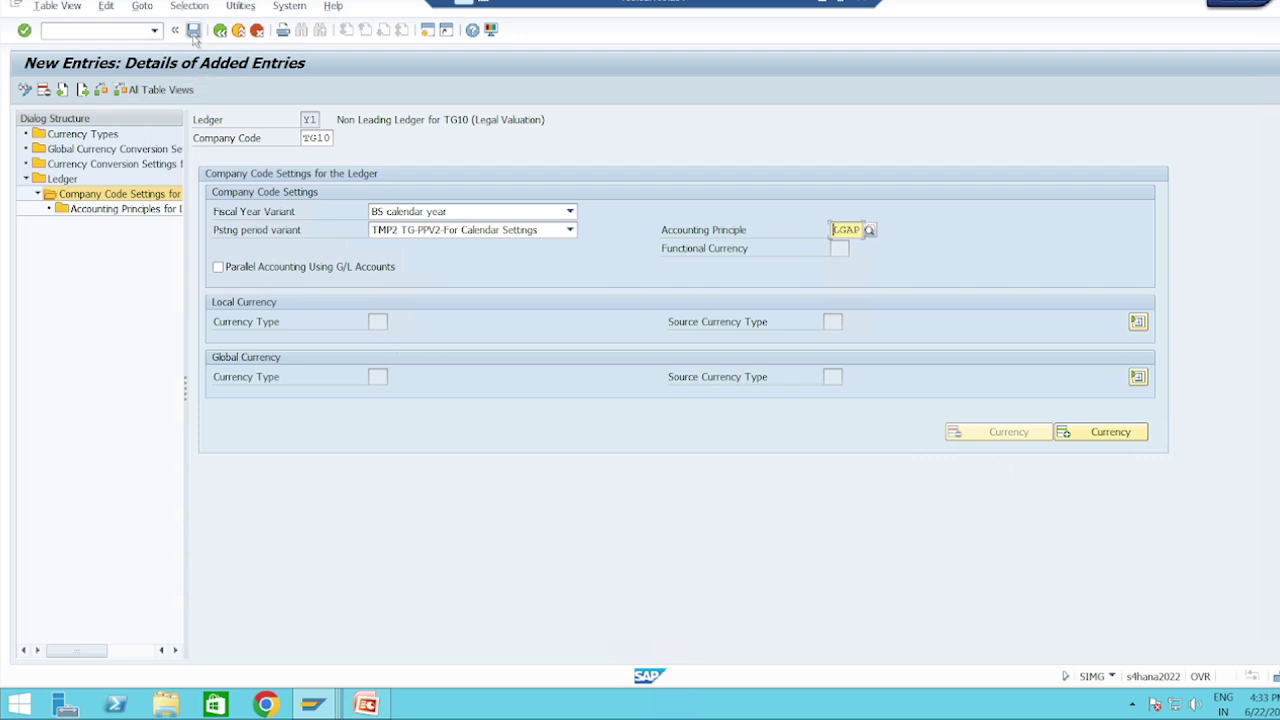
Save the Y1 TG10 settings, dismissing consistency messages and confirming customizing request A4RK900324.
key(Return)
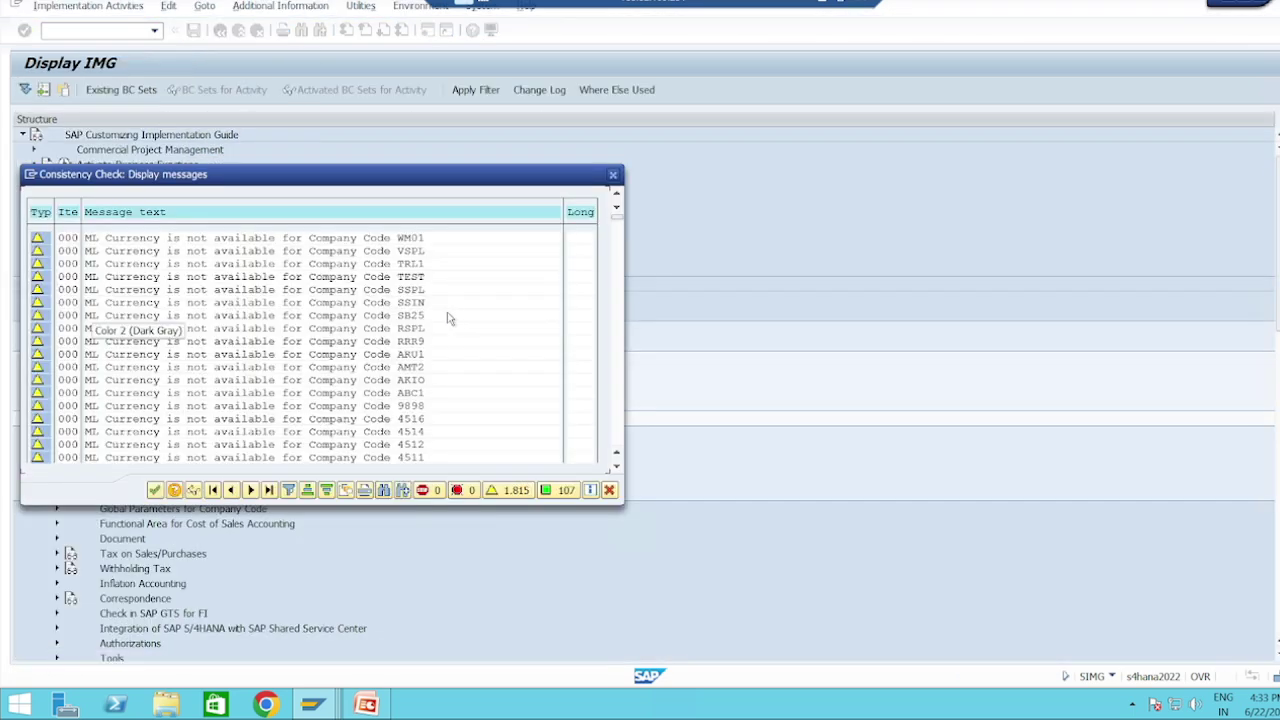
click(155, 489)
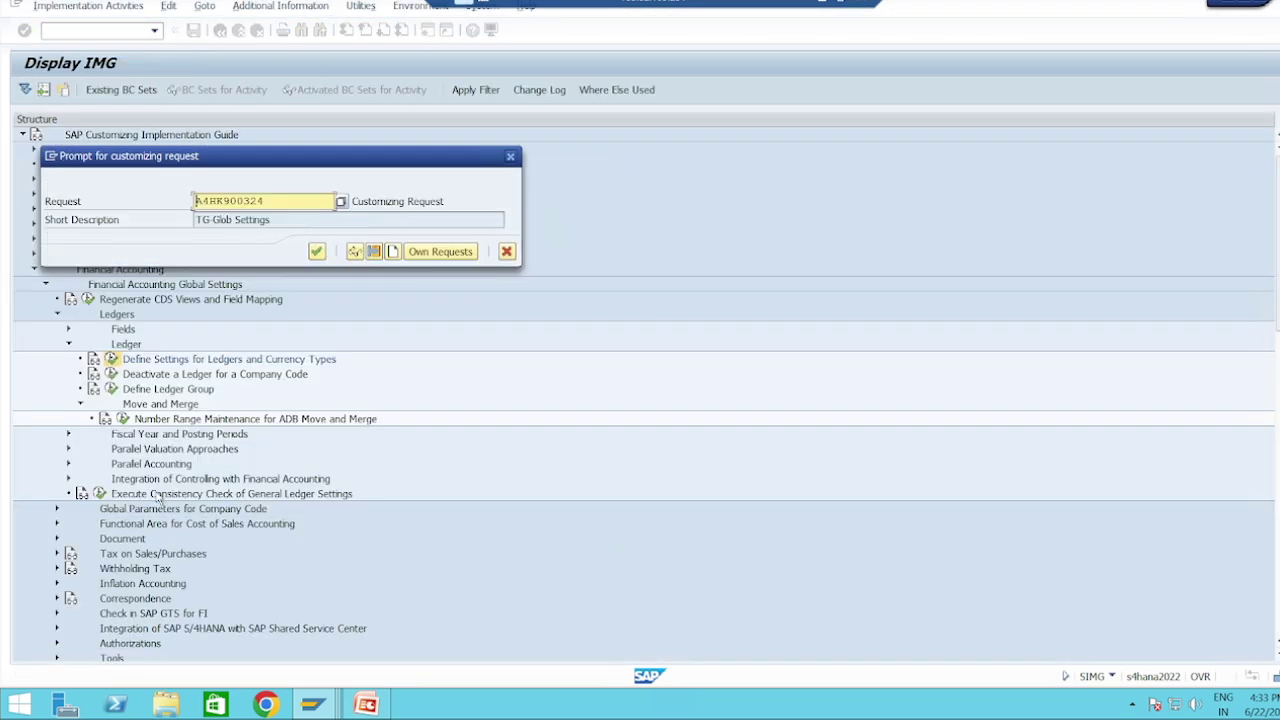
click(317, 251)
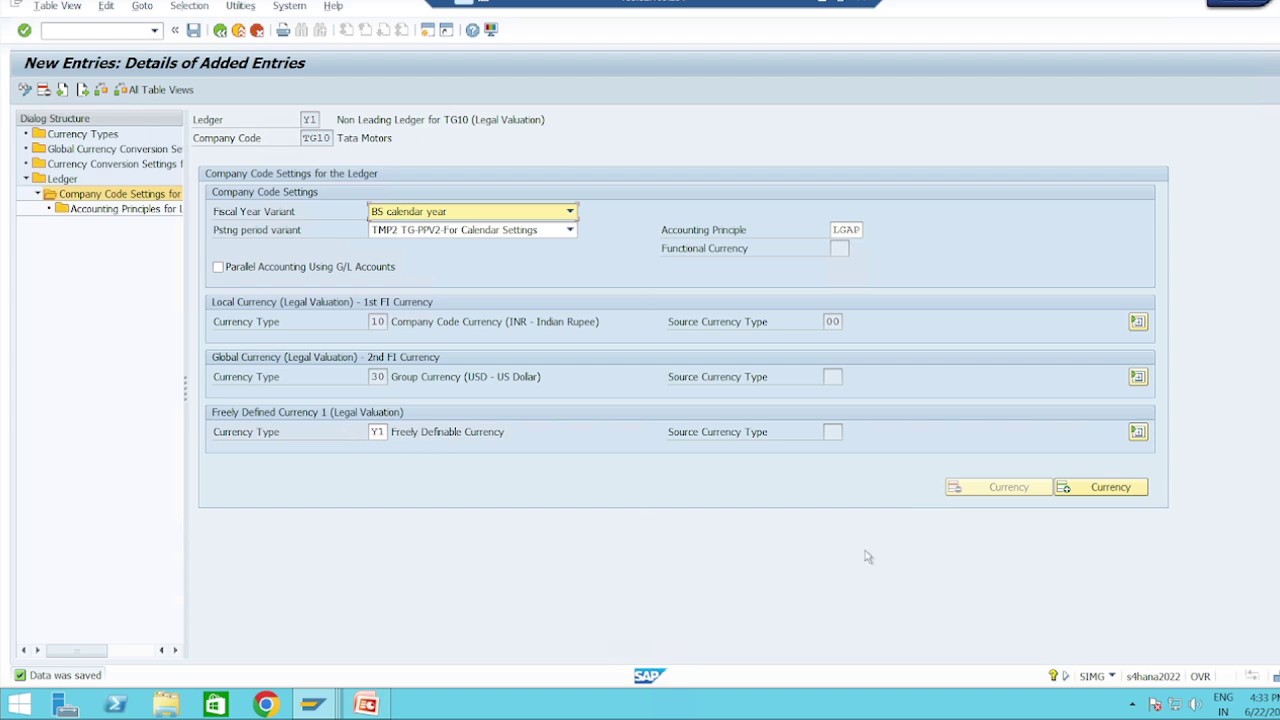
Tick the Y1 currency type, then run the general ledger settings consistency check under Ledgers.
click(383, 432)
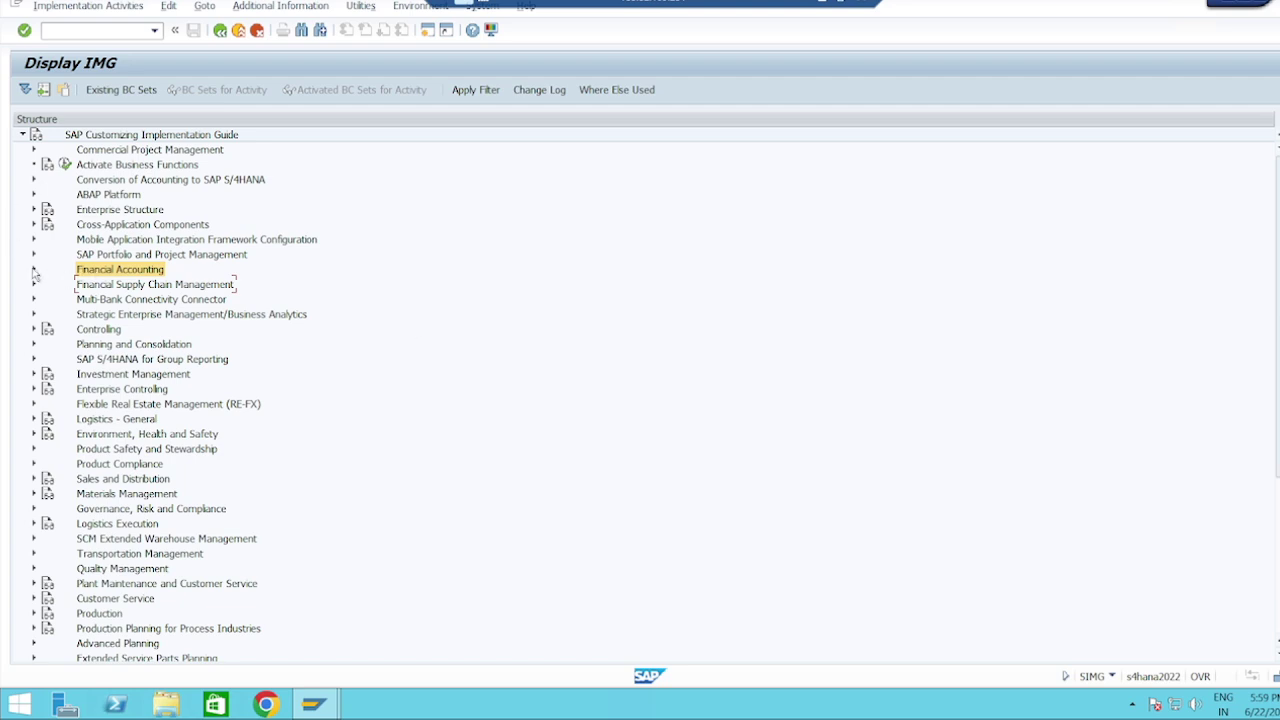
click(33, 270)
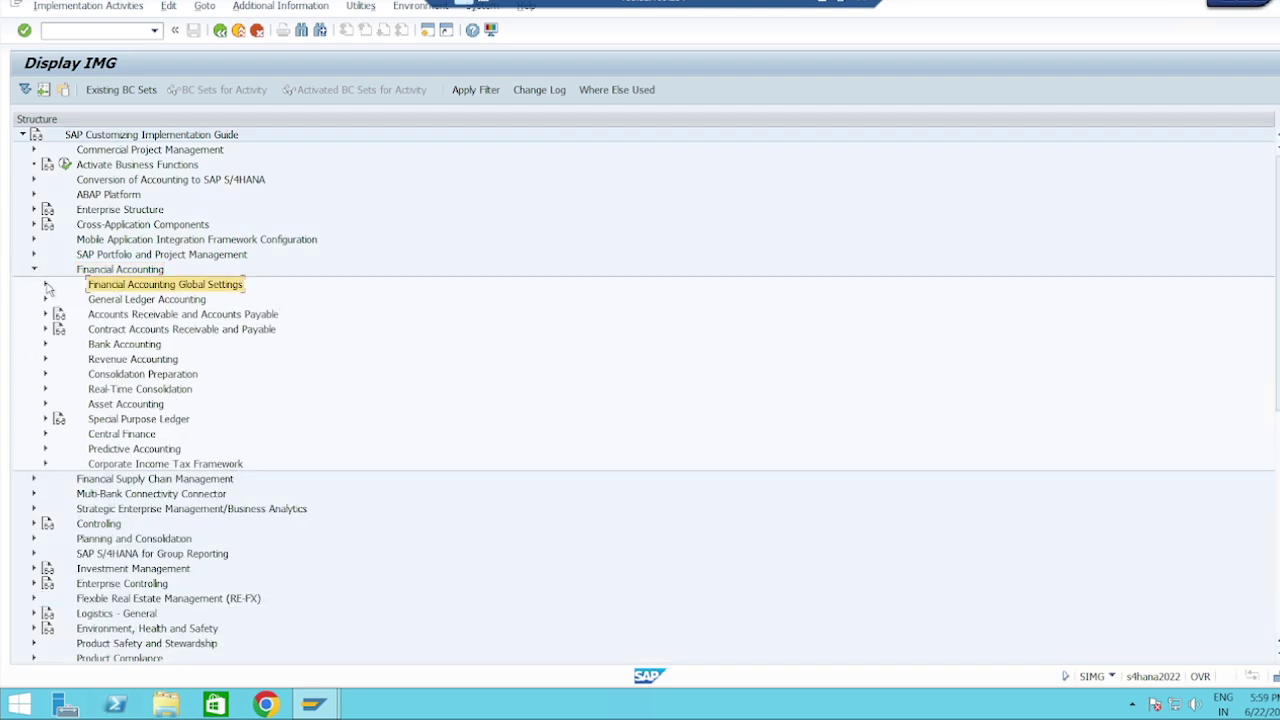
click(45, 285)
click(56, 314)
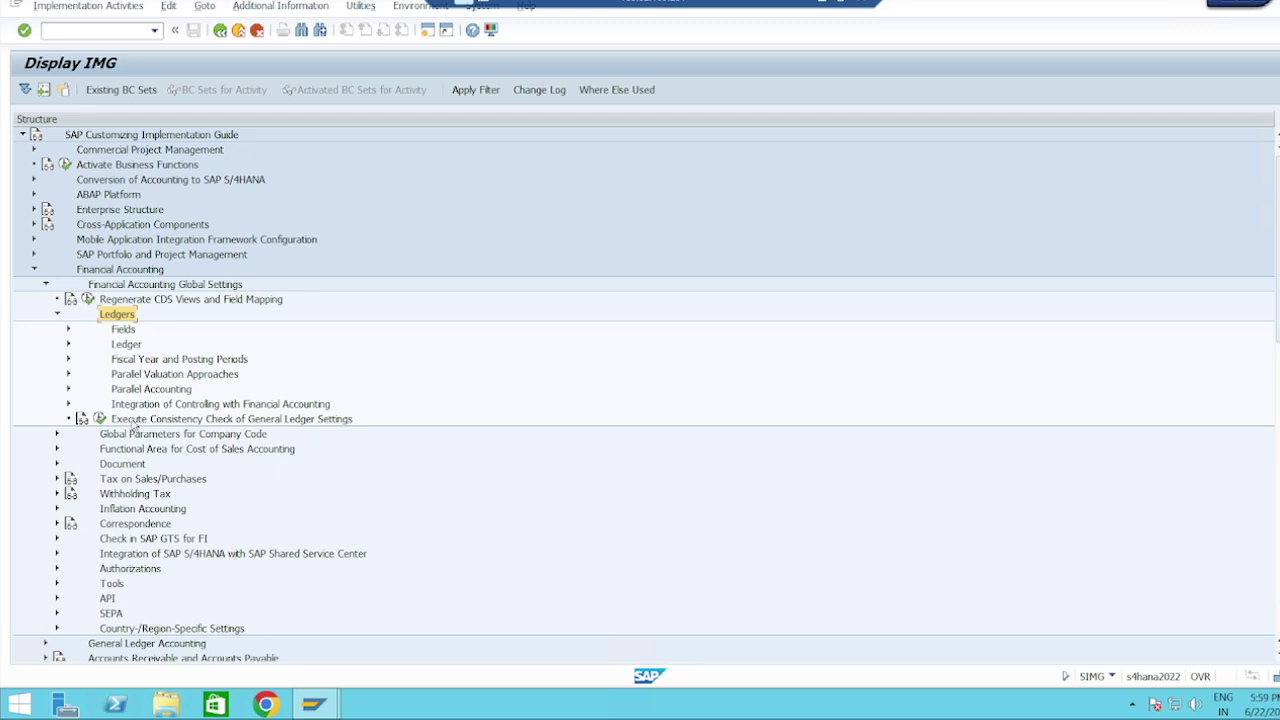
click(101, 418)
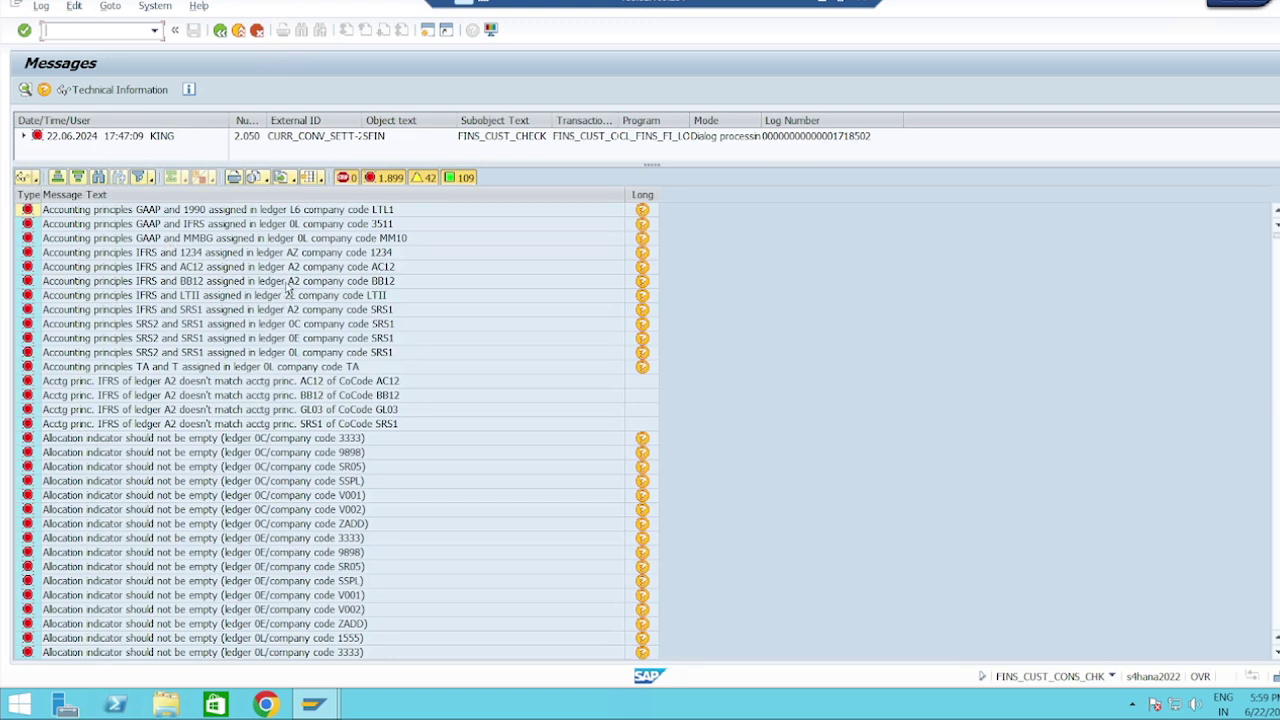
Export the message log as spreadsheet EXPORT_20240622121716.xlsx to the Desktop, allowing file access.
click(291, 179)
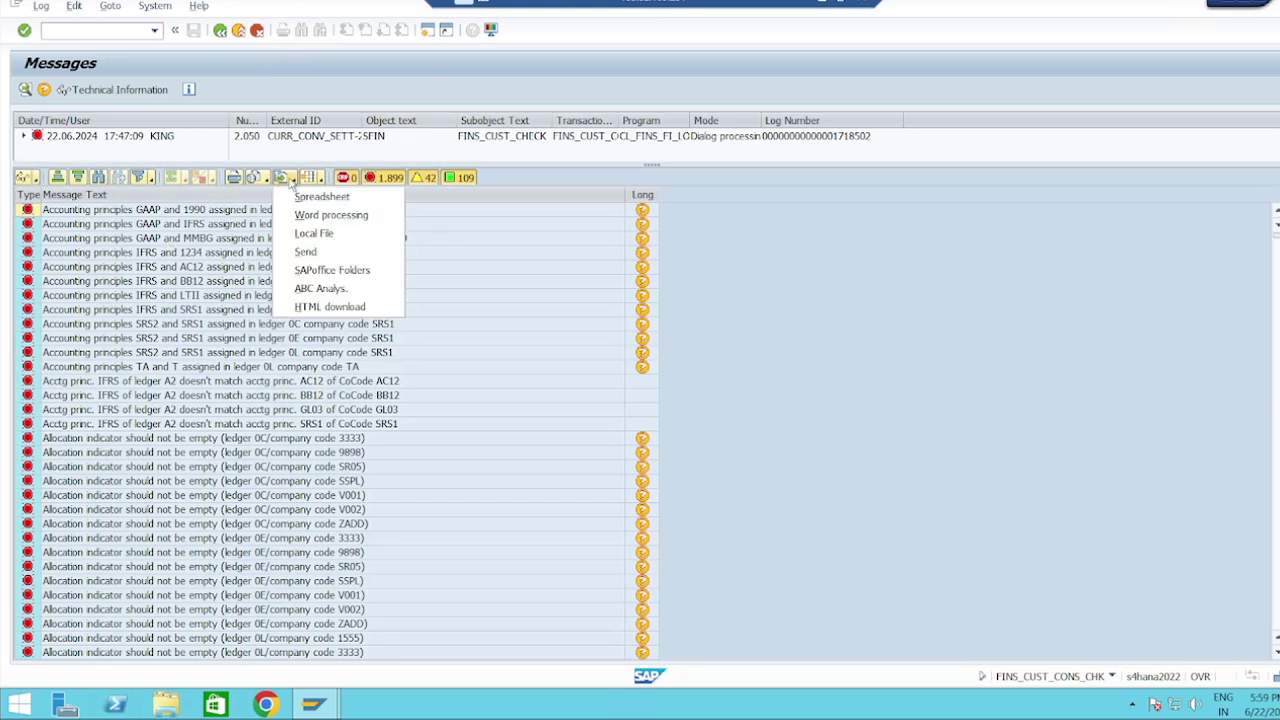
click(310, 198)
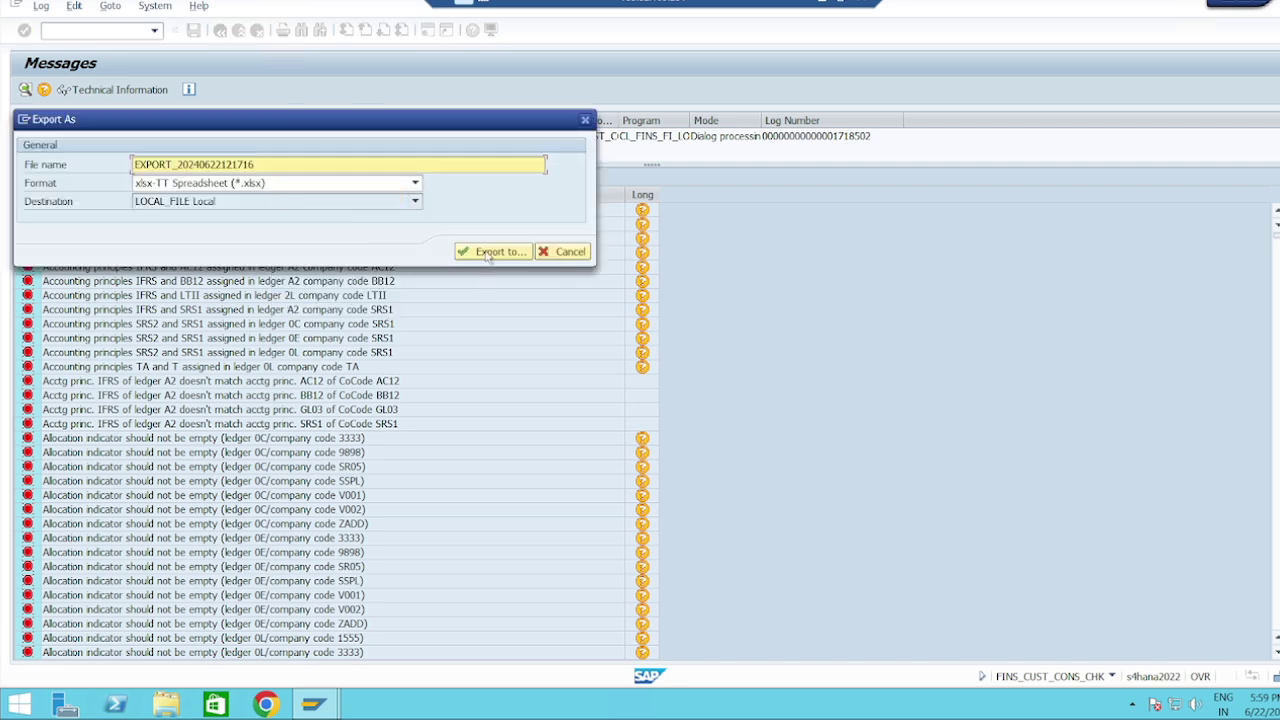
click(488, 254)
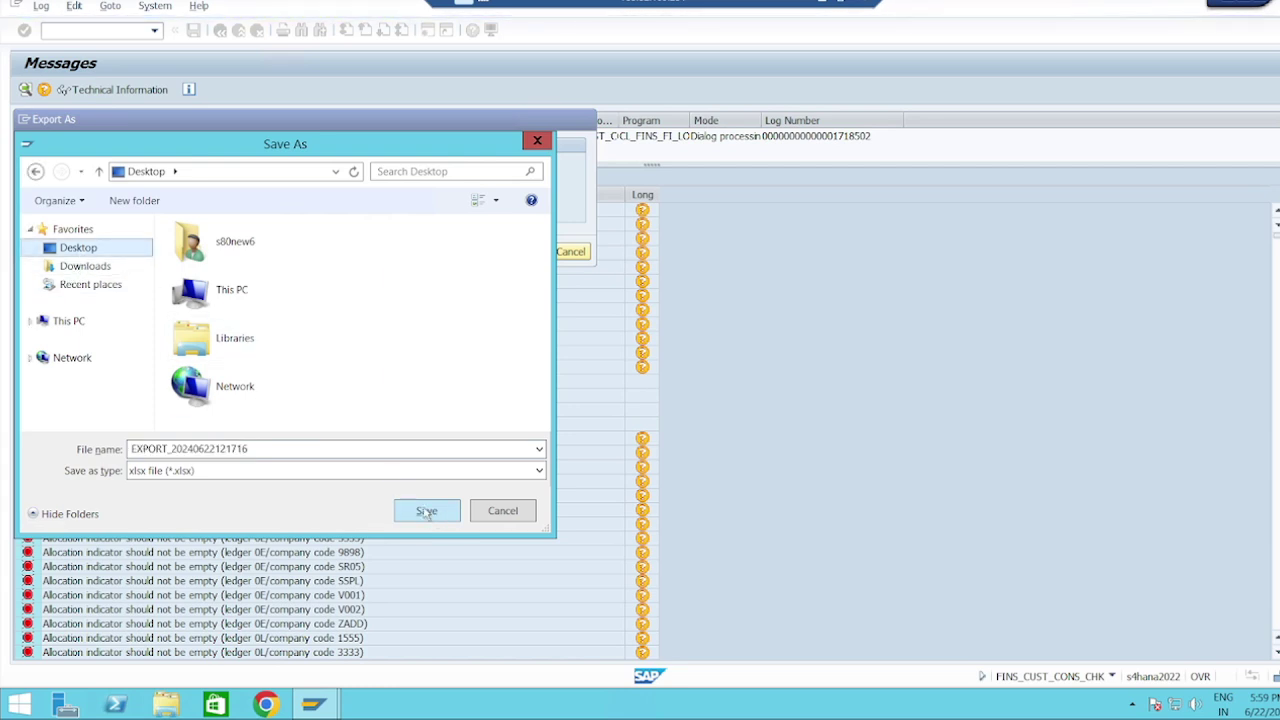
click(426, 512)
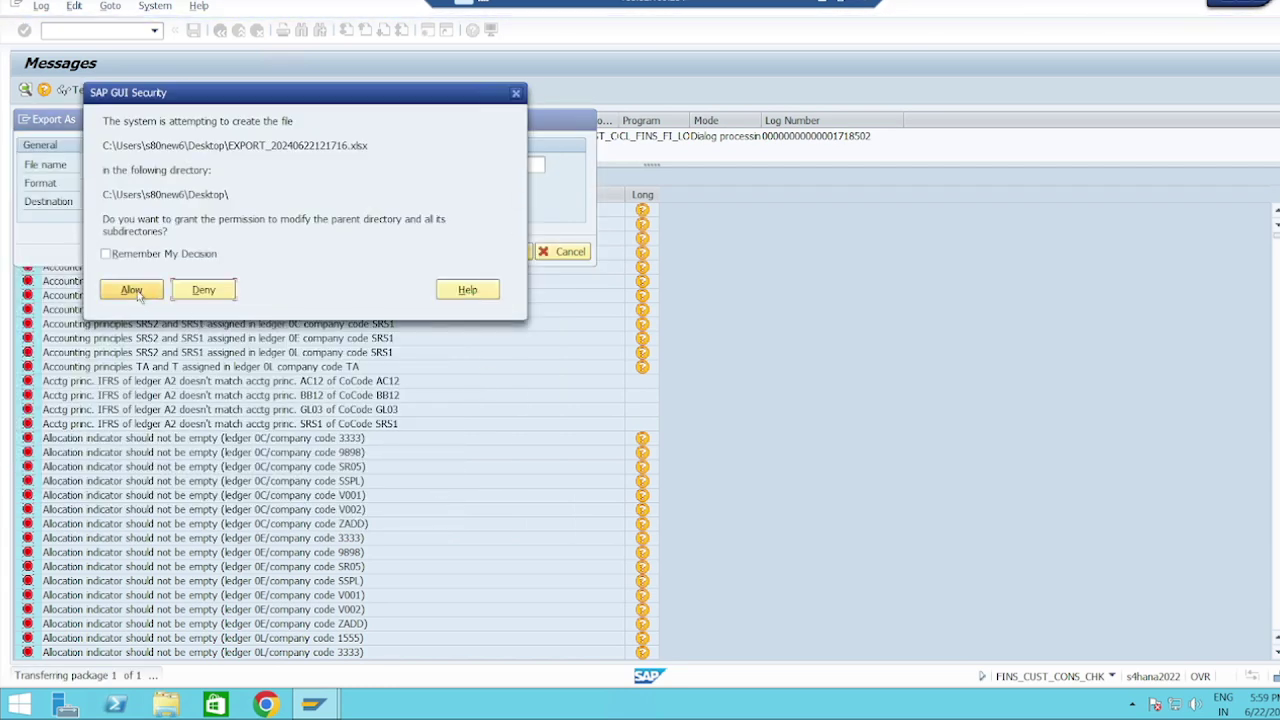
click(137, 291)
click(135, 228)
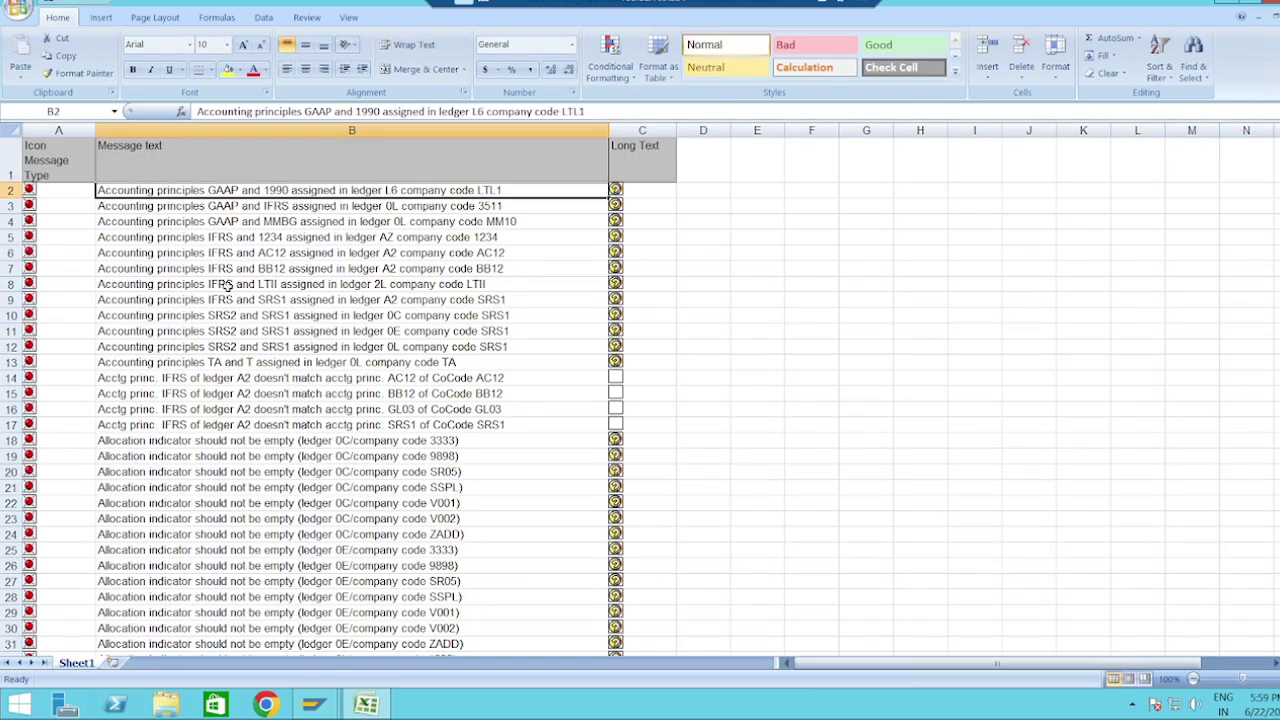
Freeze the top header row of the exported log.
key(alt+w)
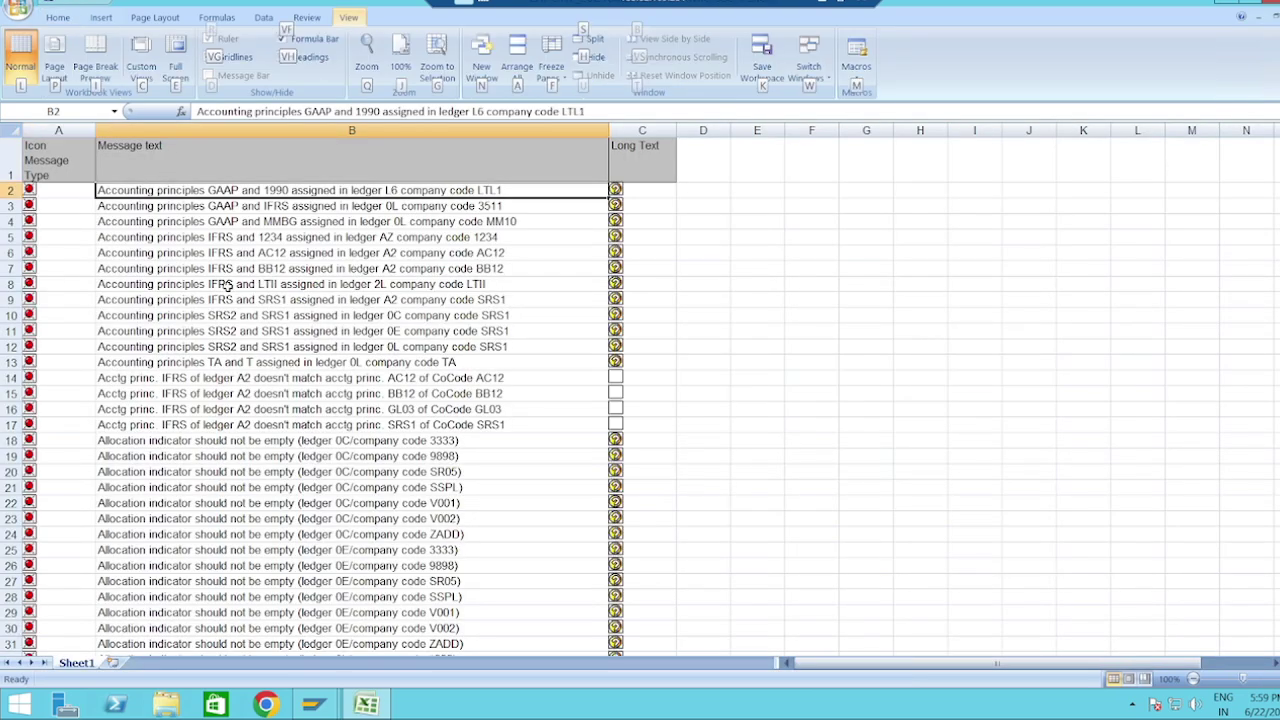
key(f)
key(r)
Add an AutoFilter to the Message text column B and open its filter options.
key(Up)
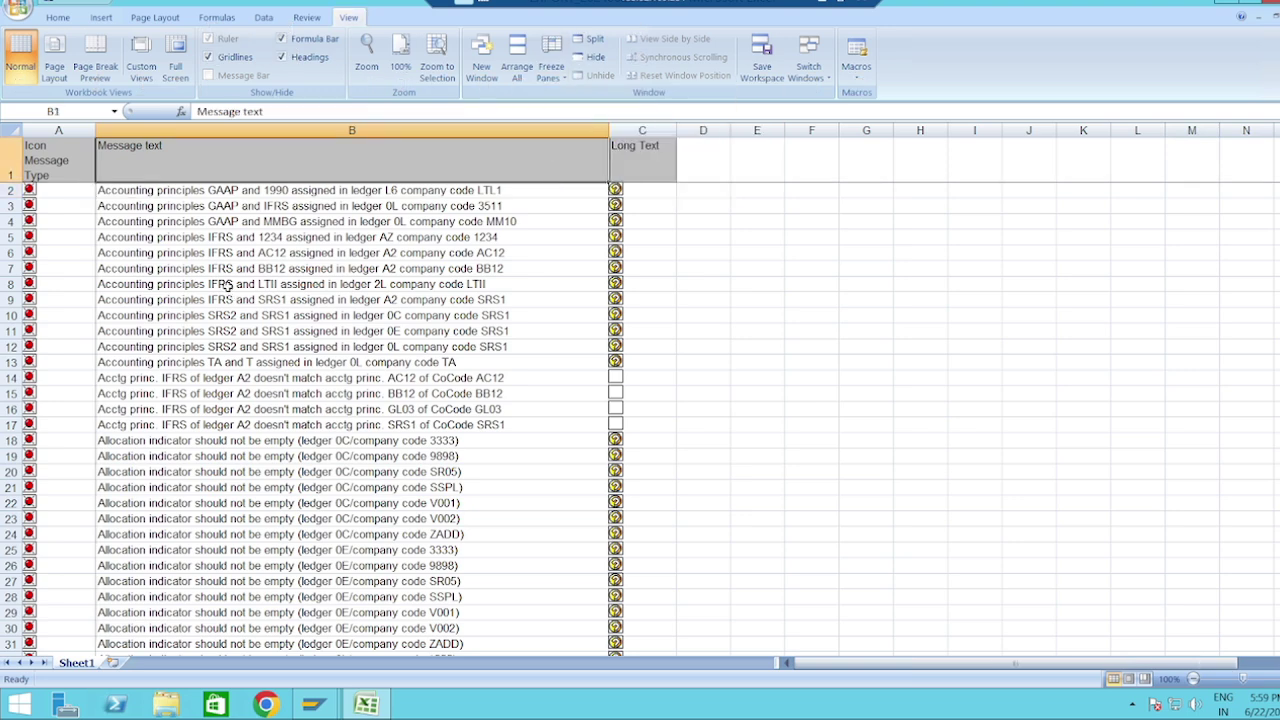
key(ctrl+shift+Down)
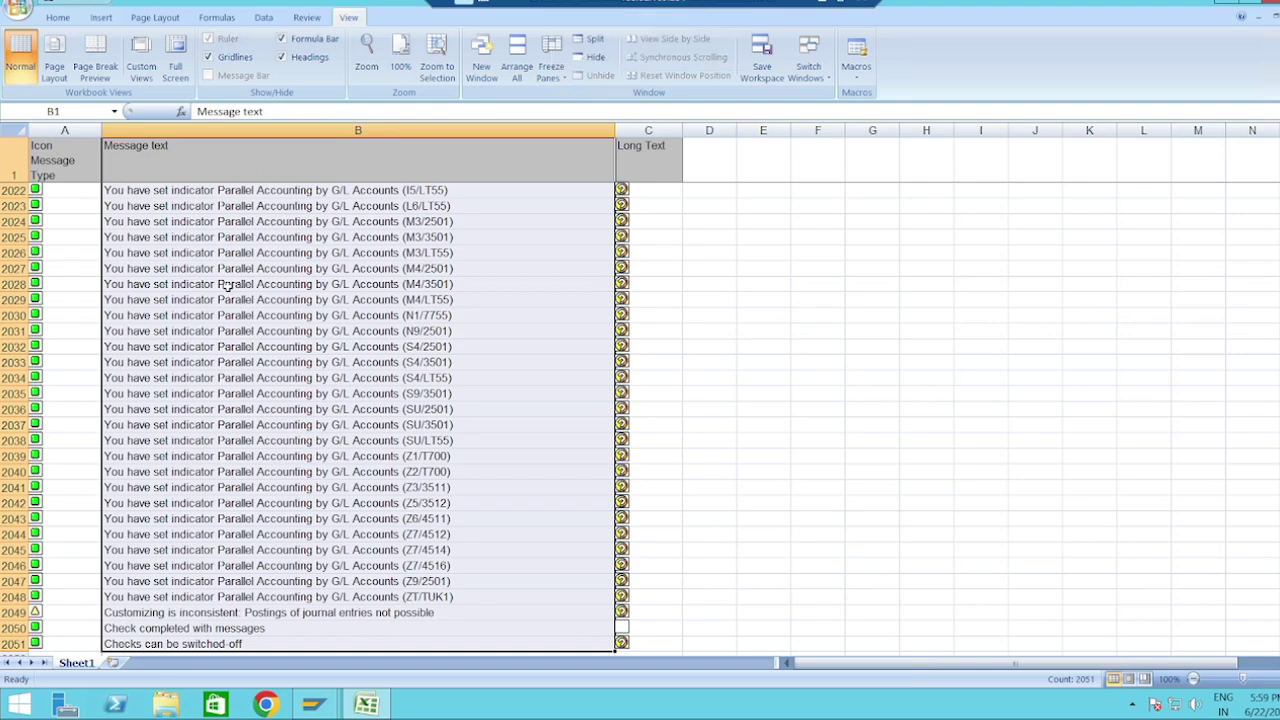
key(ctrl+shift+l)
key(Down)
key(Up)
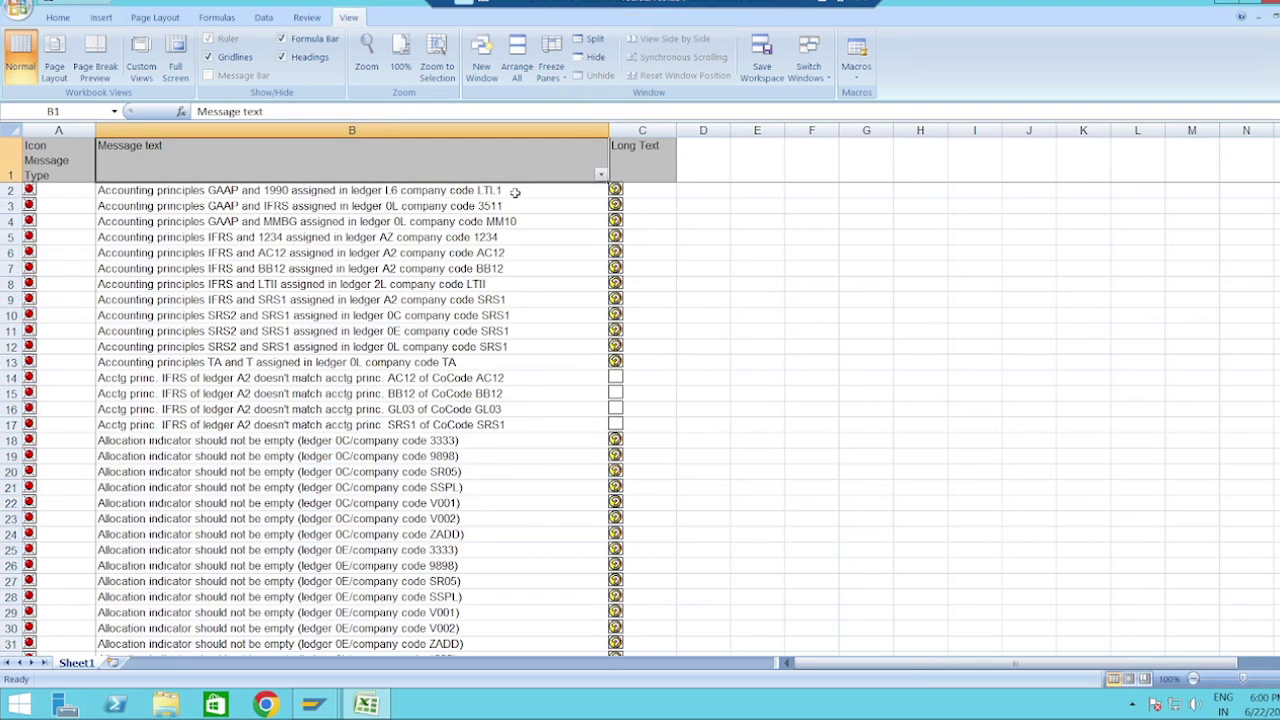
click(600, 174)
Filter the Message text column to messages containing TG10.
mouse_move(494, 287)
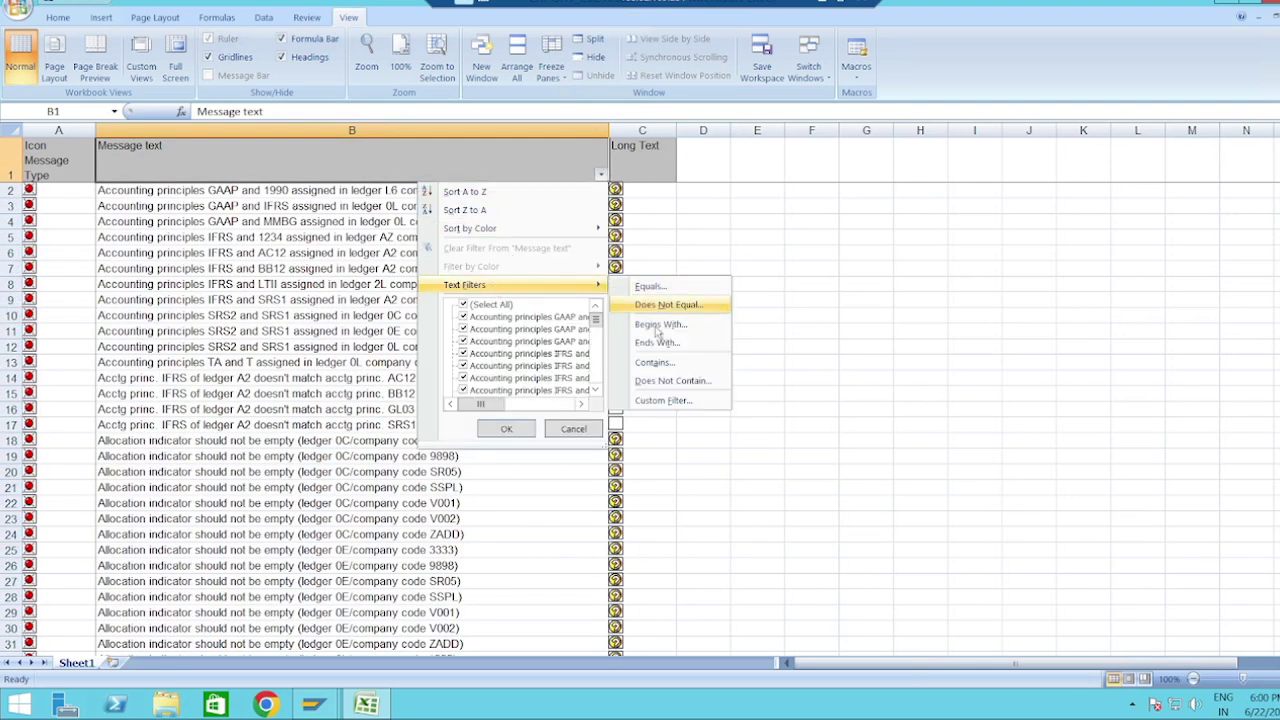
click(656, 363)
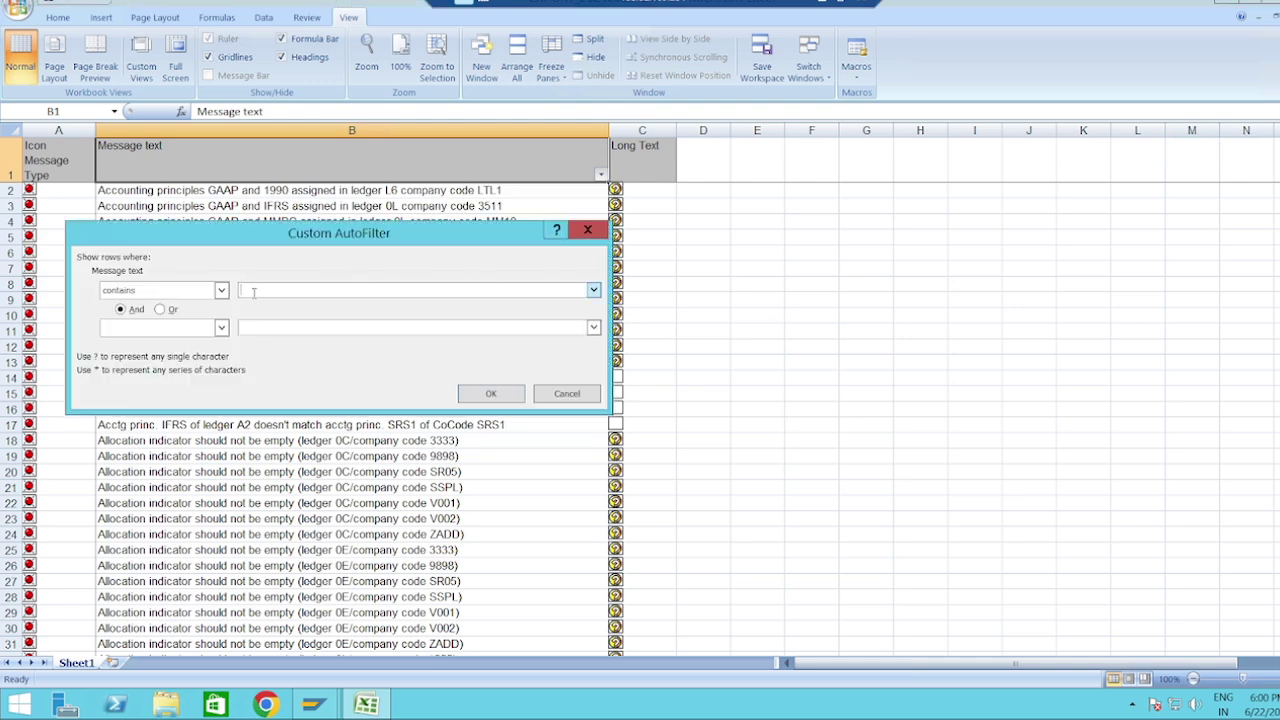
key(Caps_Lock)
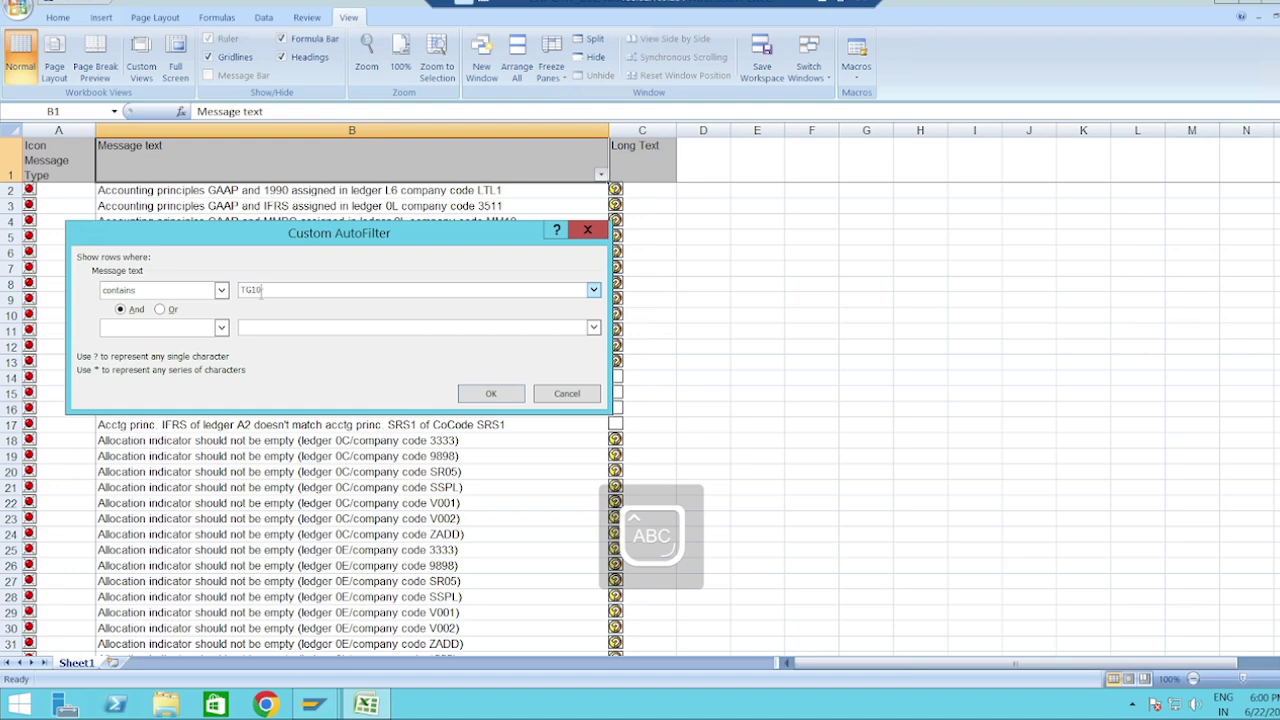
click(490, 393)
key(Caps_Lock)
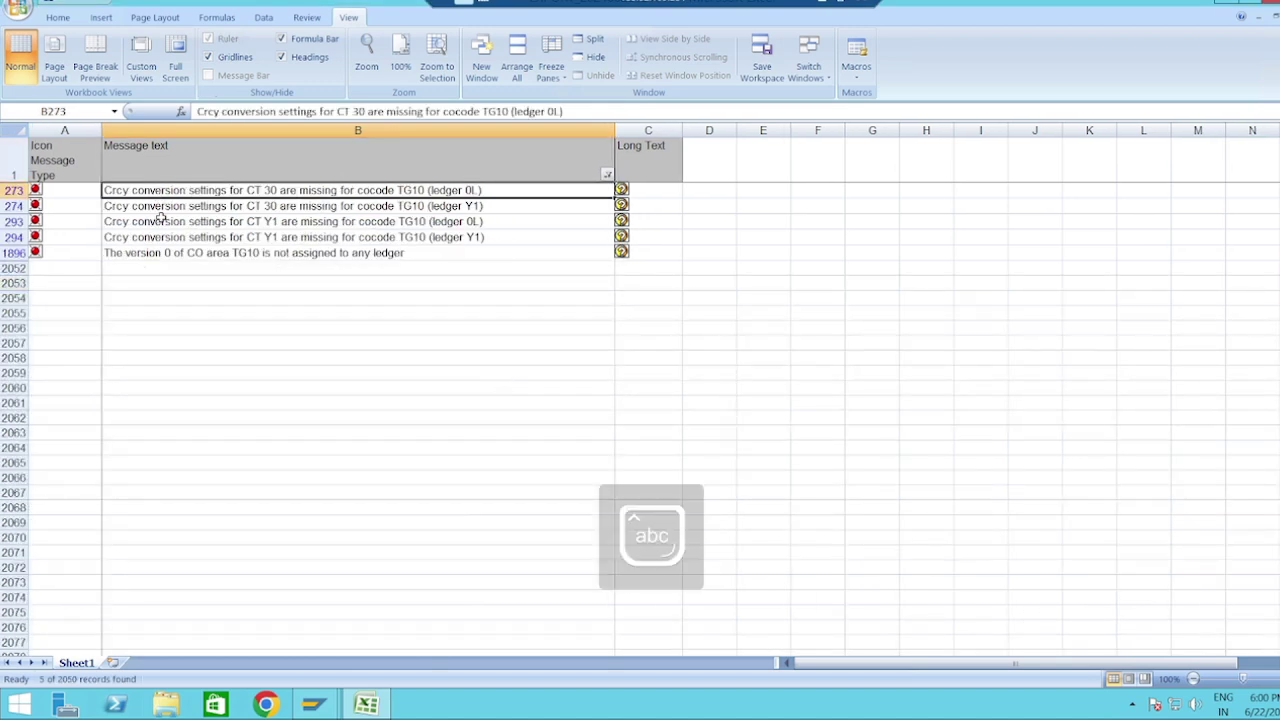
Review the TG10 currency type 30 and Y1 messages for ledgers 0L and Y1, plus CO version 0.
click(177, 239)
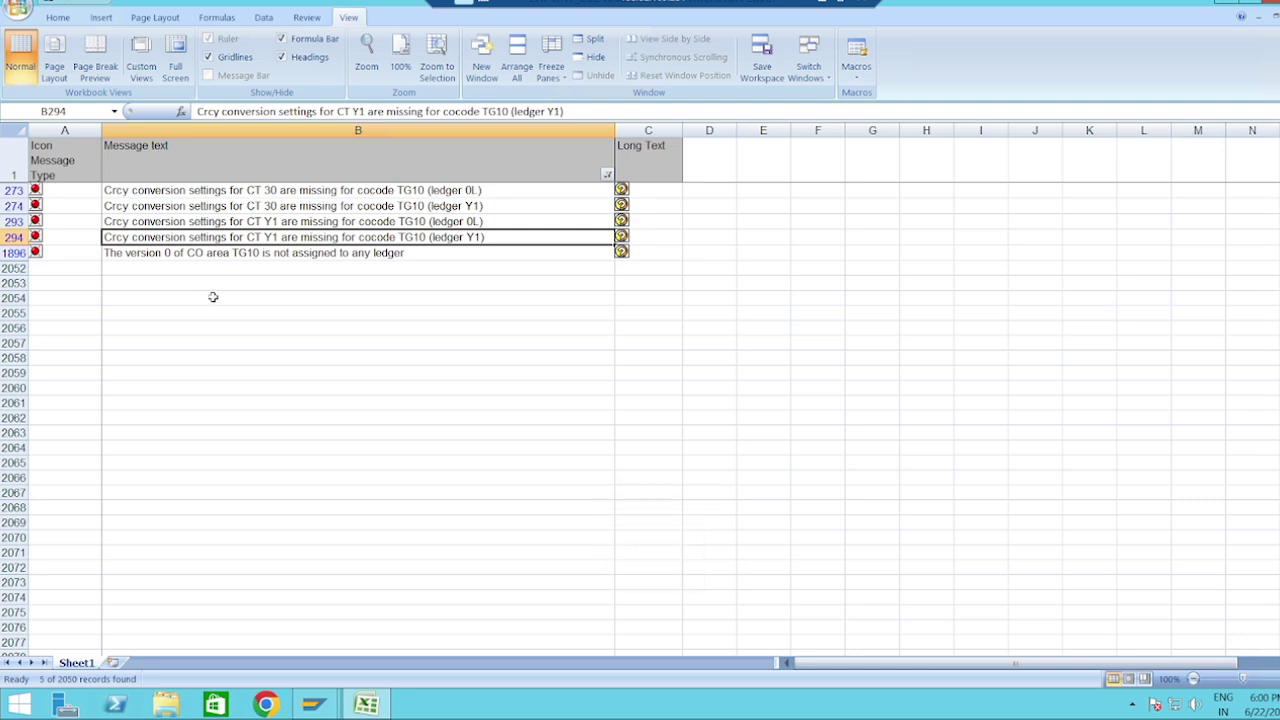
click(128, 189)
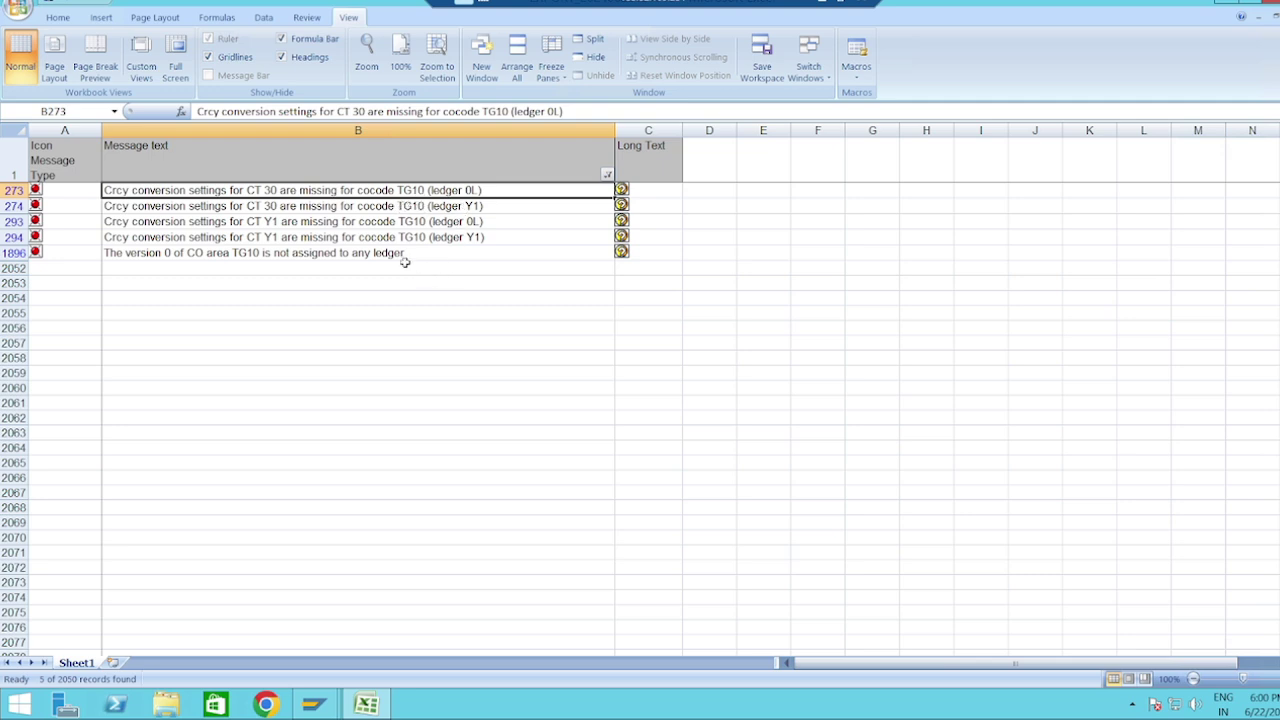
click(176, 208)
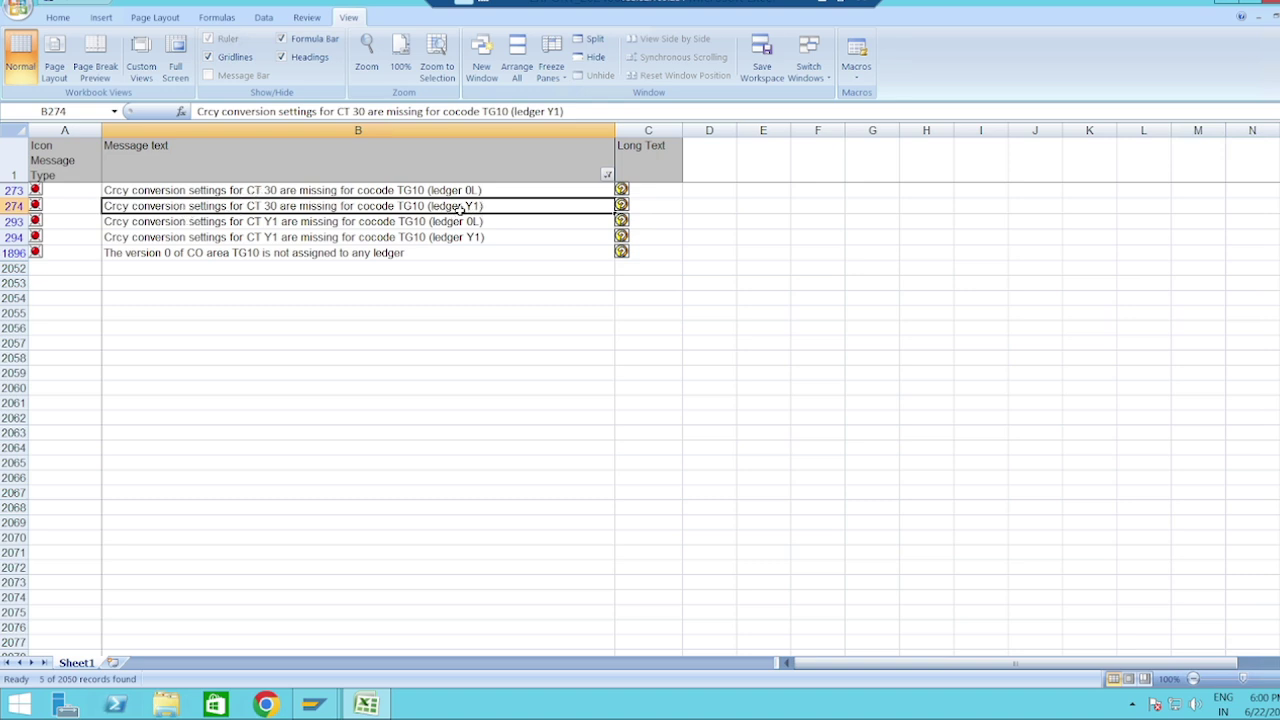
click(257, 222)
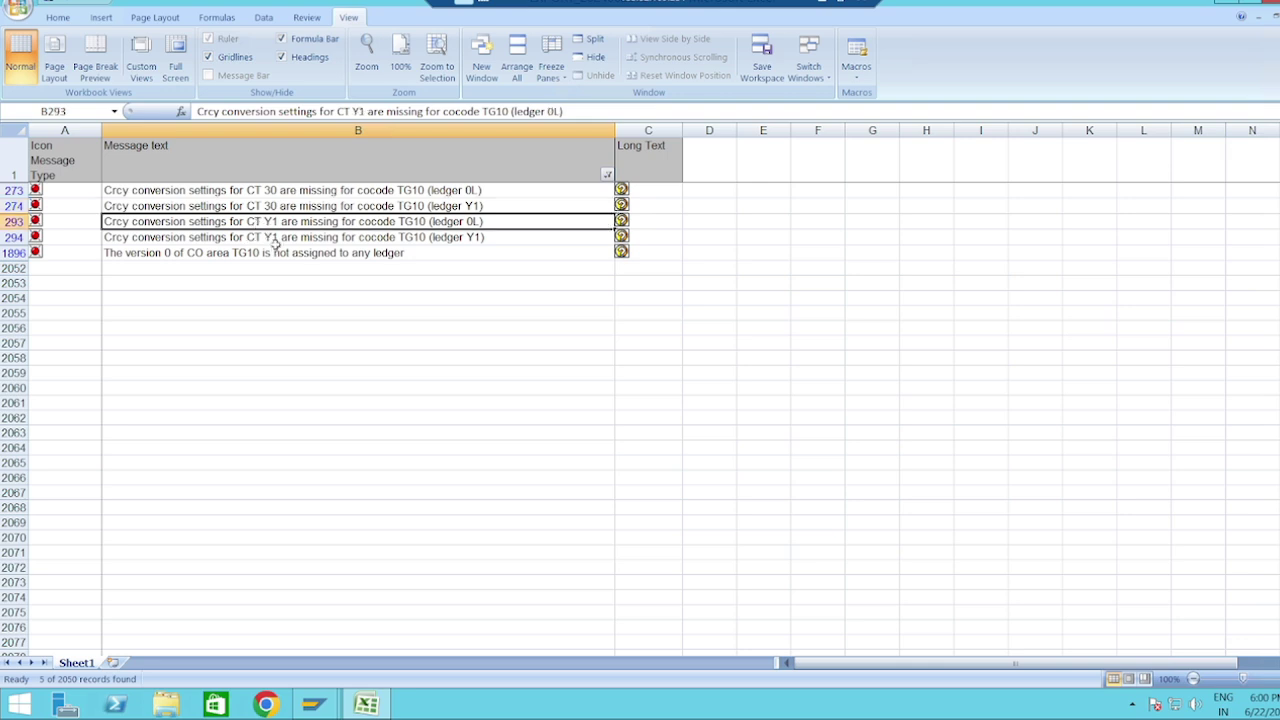
click(269, 238)
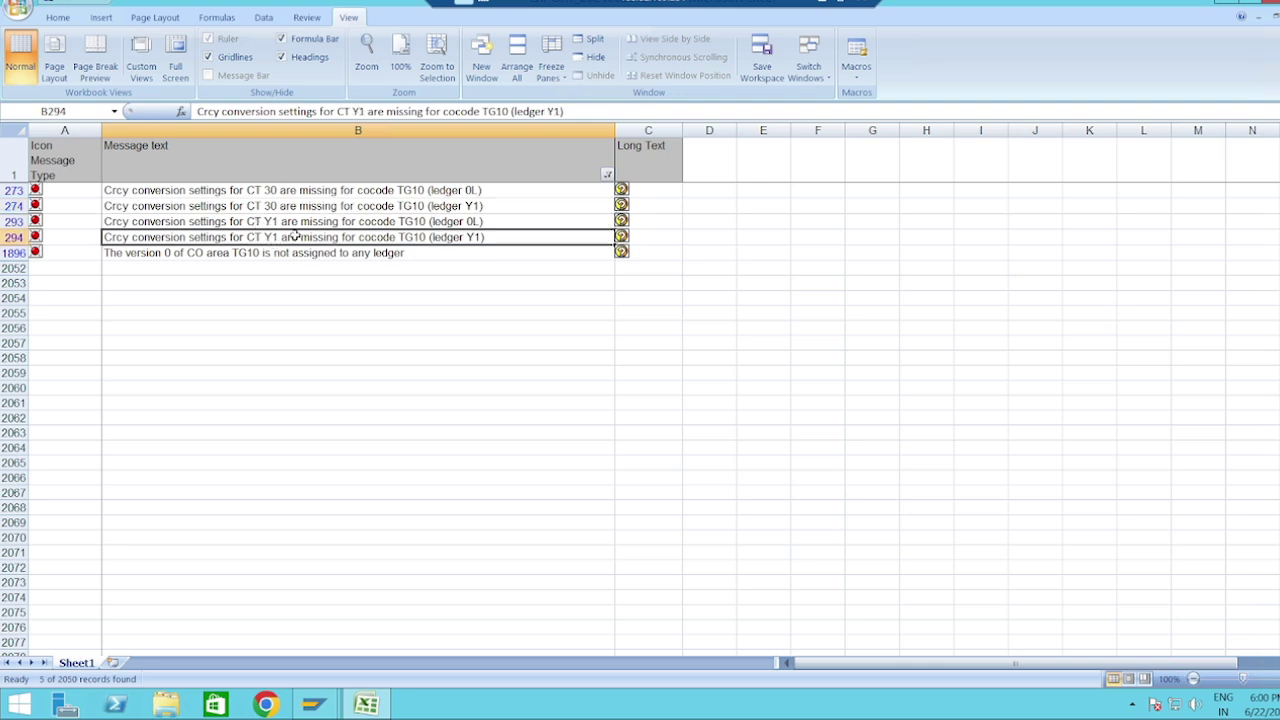
click(164, 253)
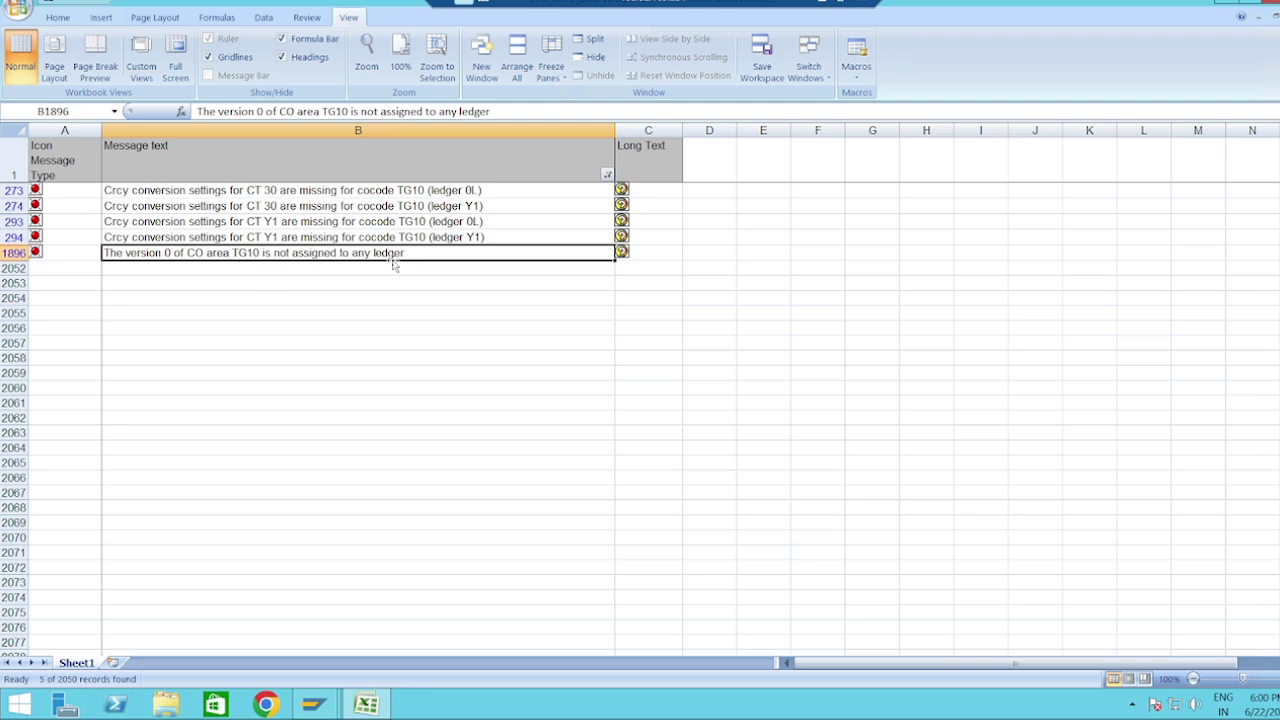
Recheck the ledger 0L and Y1 currency conversion messages and return to SAP.
click(354, 282)
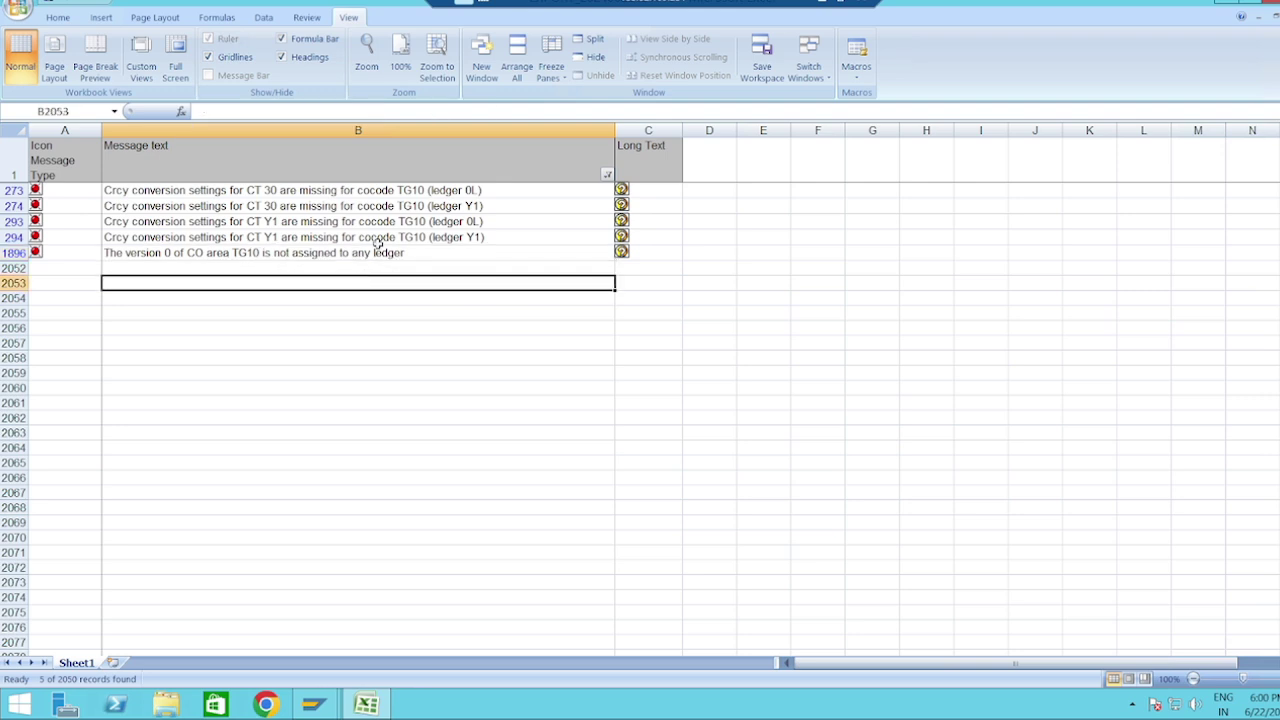
click(237, 189)
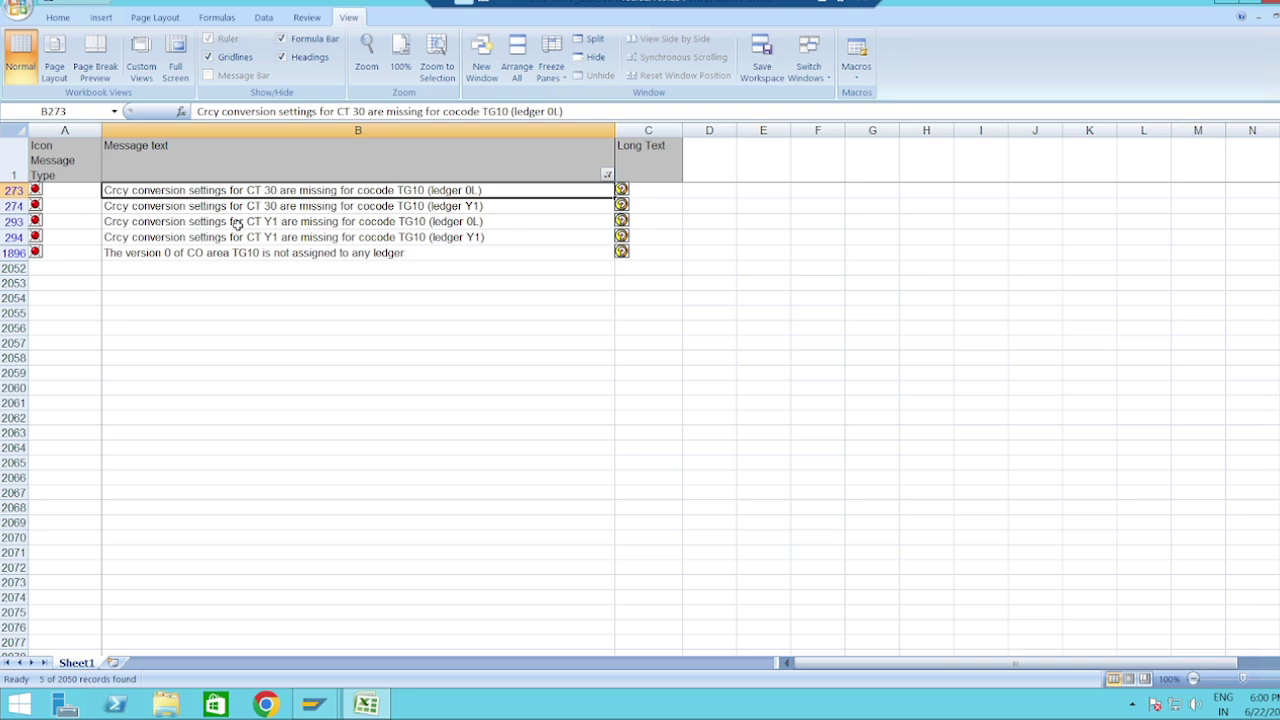
click(236, 222)
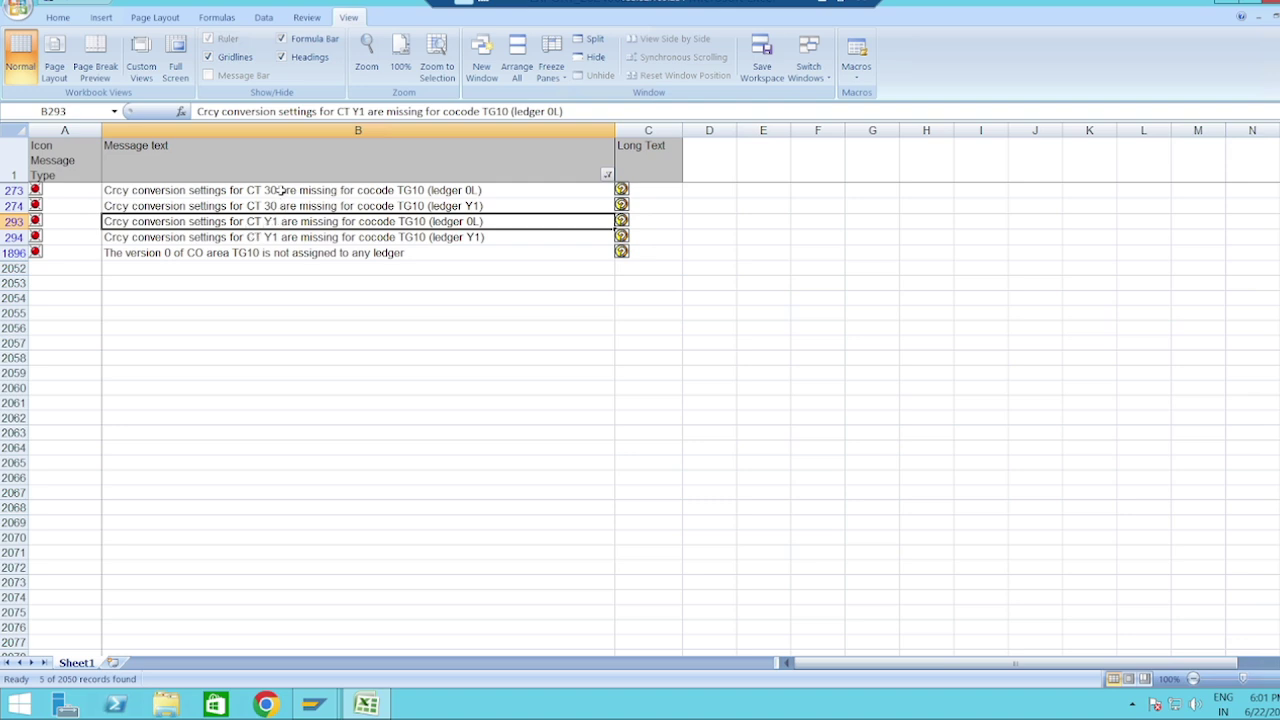
click(281, 190)
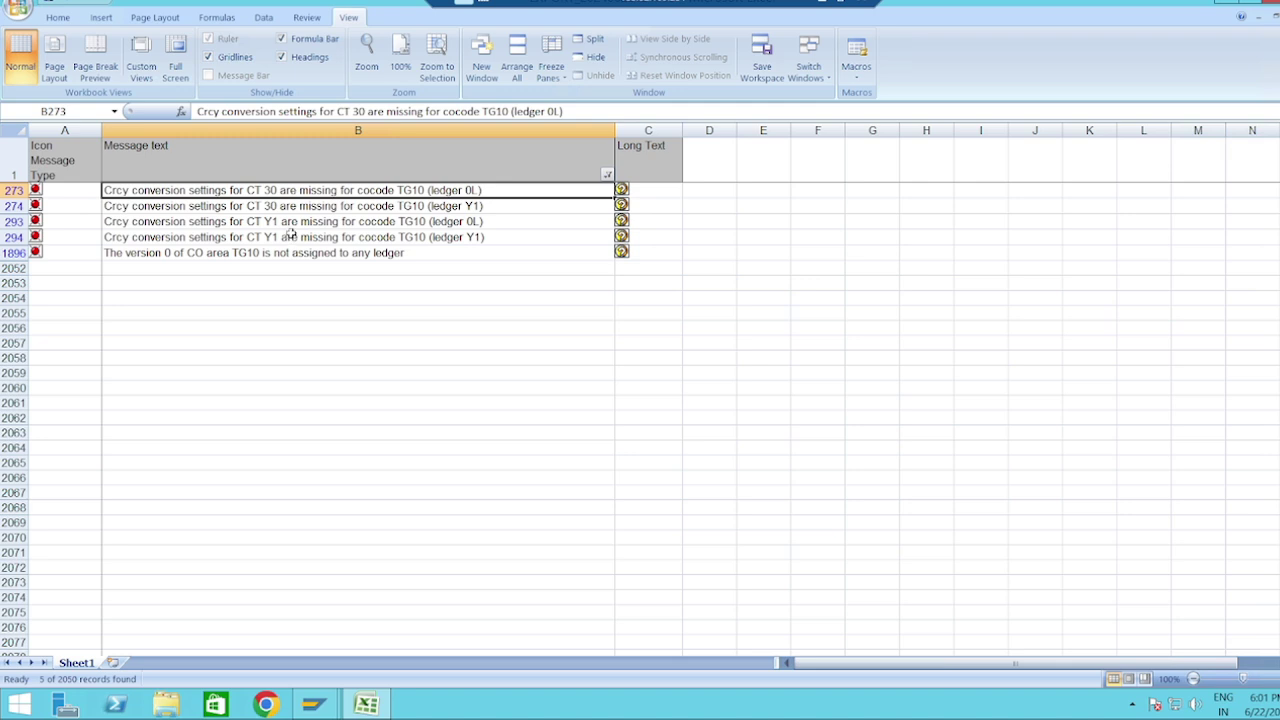
click(258, 206)
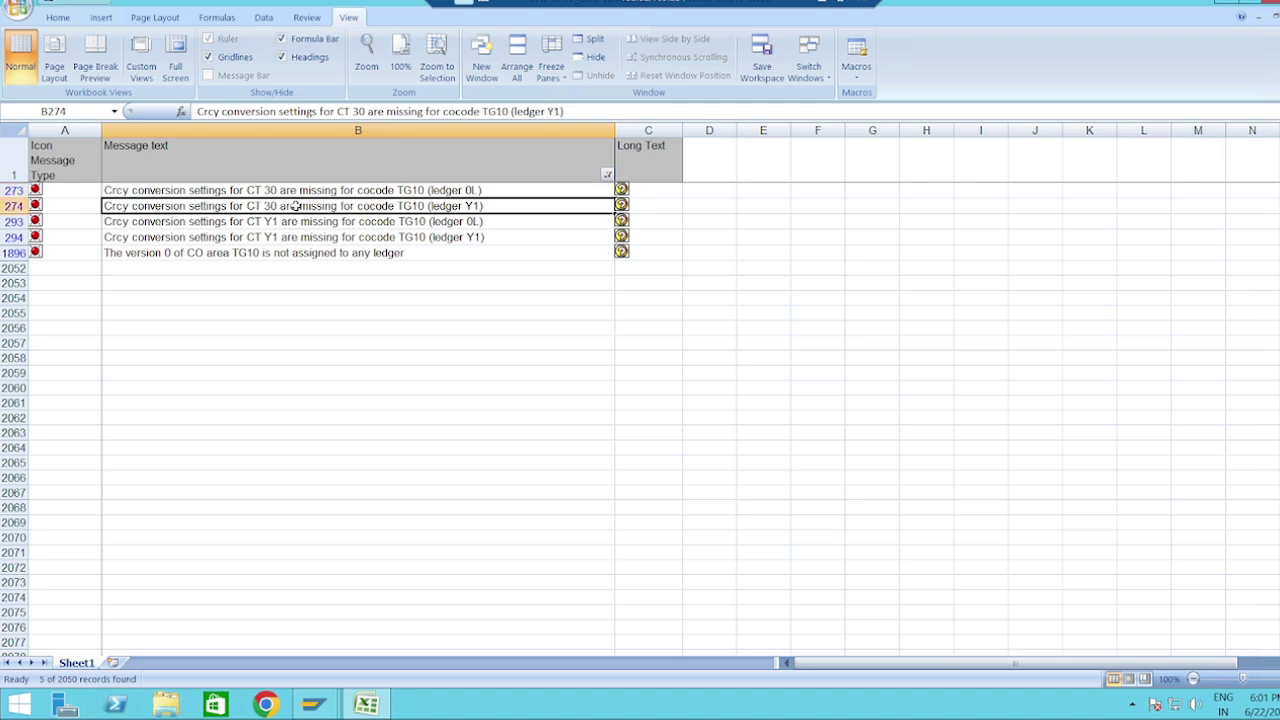
click(249, 223)
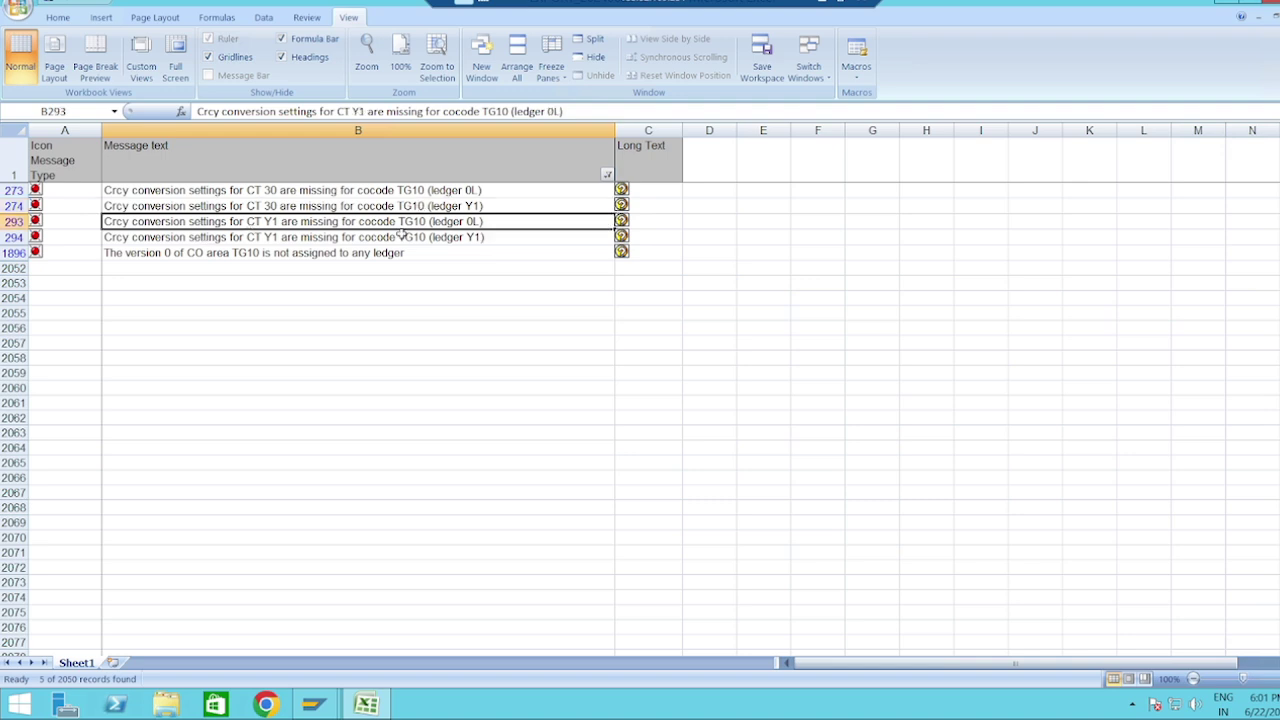
key(alt+Tab)
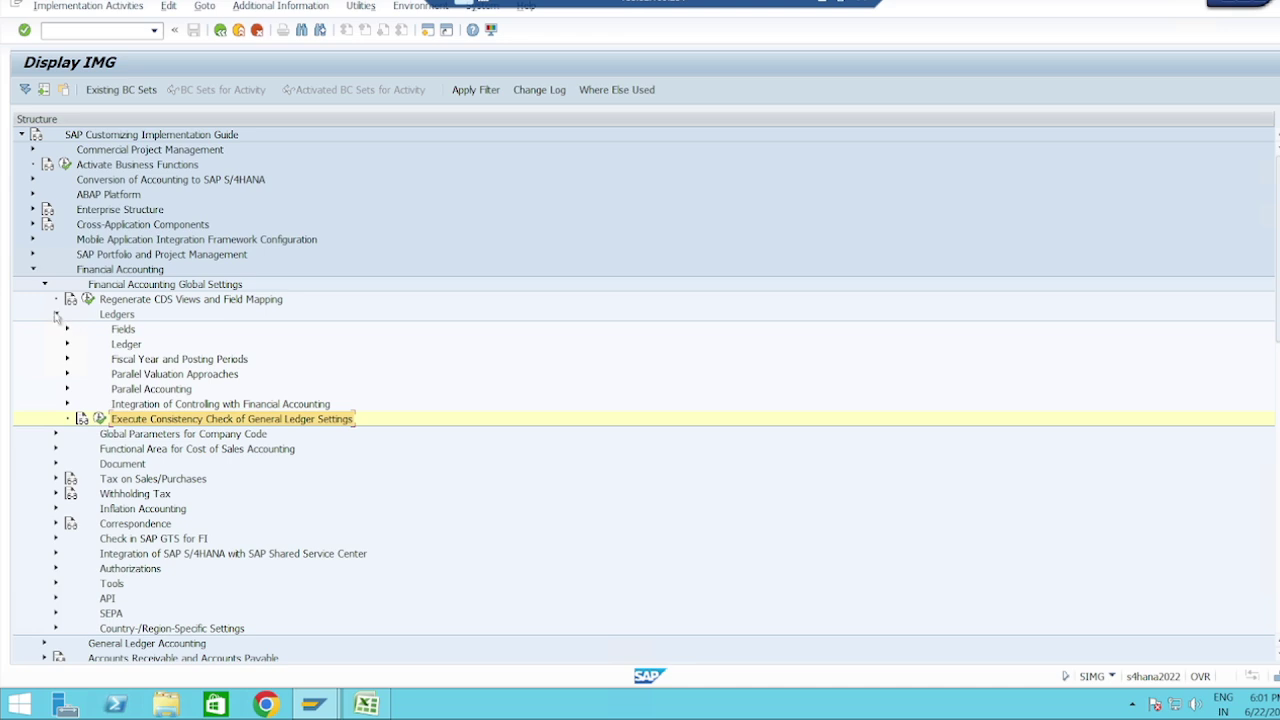
Run Define Settings for Ledgers and Currency Types under Financial Accounting Global Settings > Ledgers > Ledger.
click(56, 314)
click(56, 314)
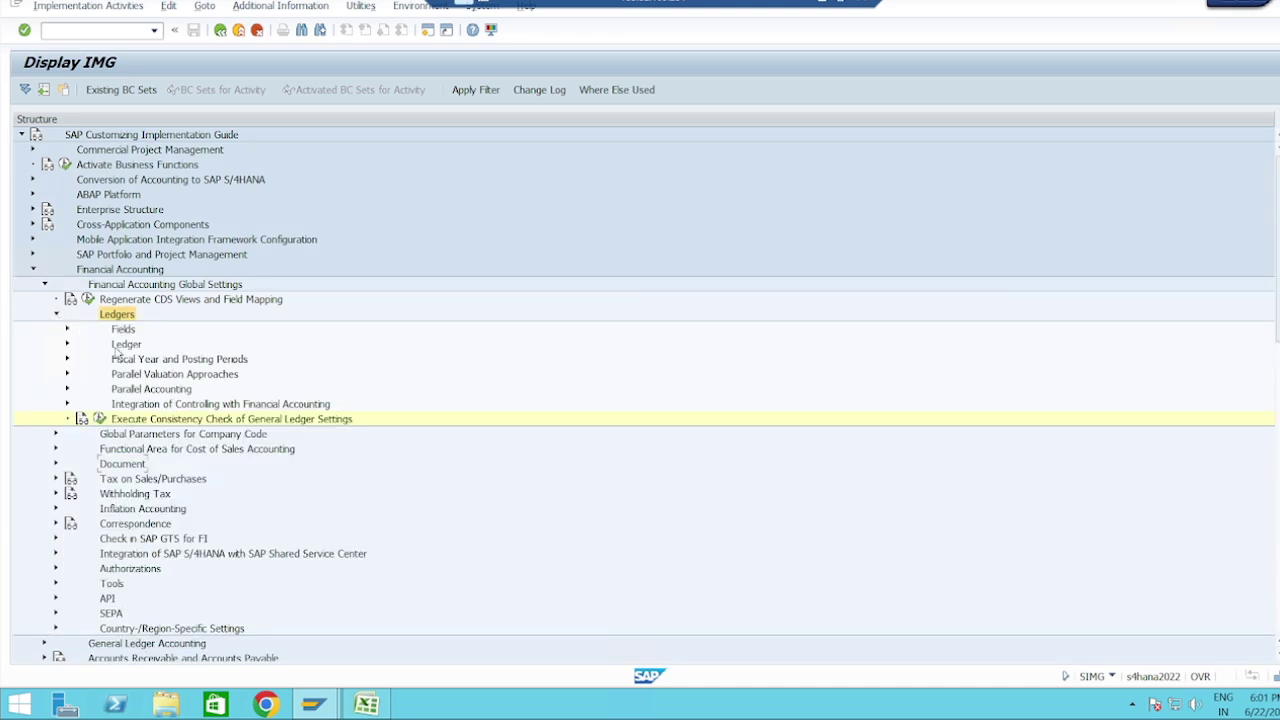
click(124, 345)
click(67, 345)
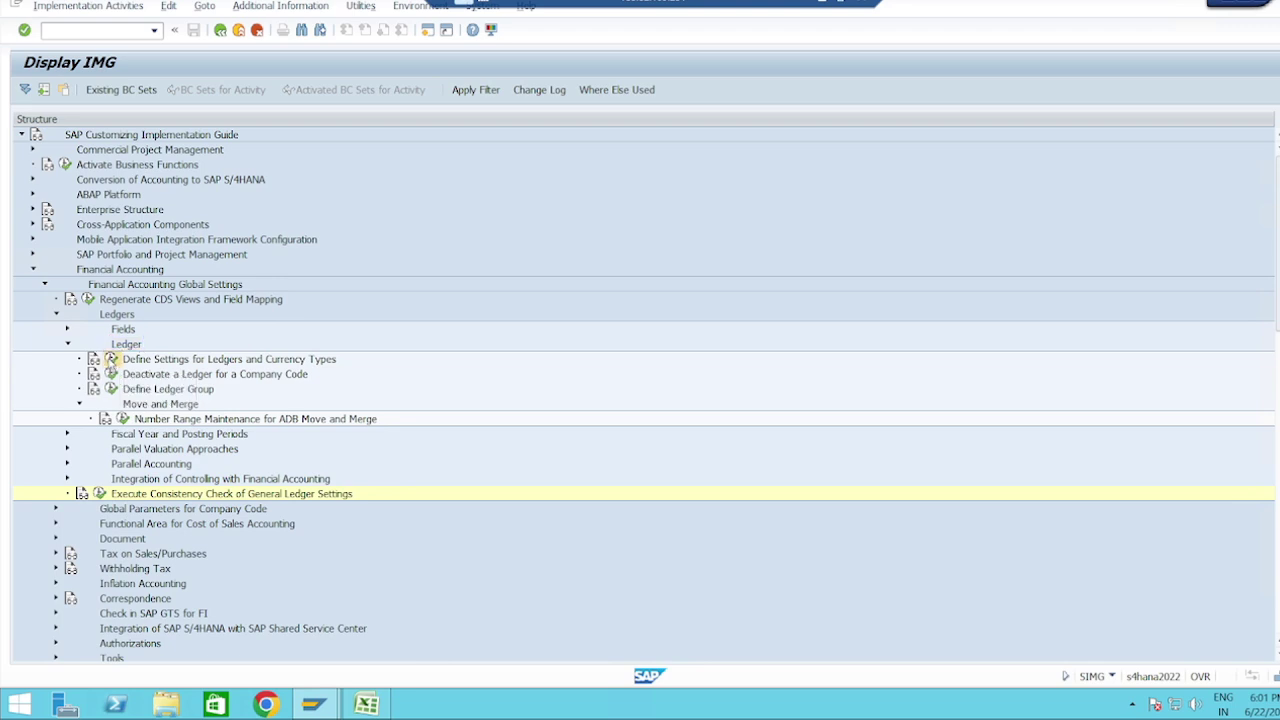
click(112, 360)
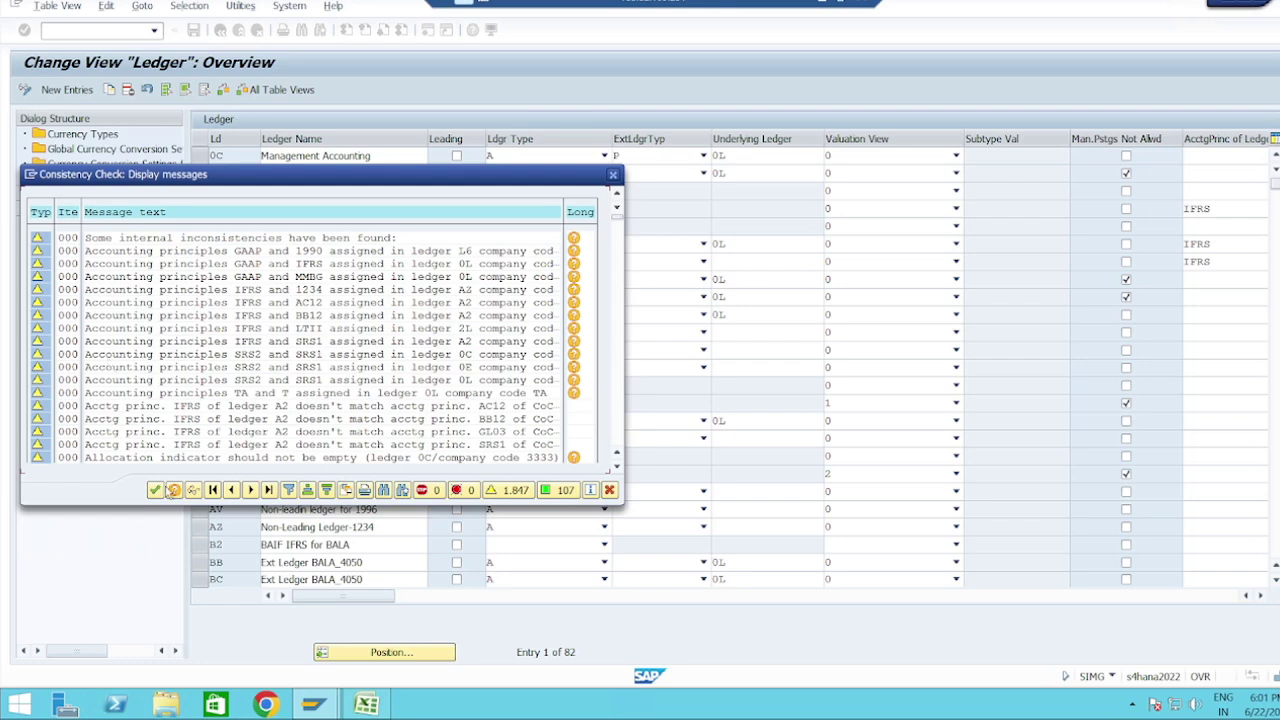
Start new entries in Currency Conversion Settings for Company Codes, dismissing the consistency messages.
click(155, 491)
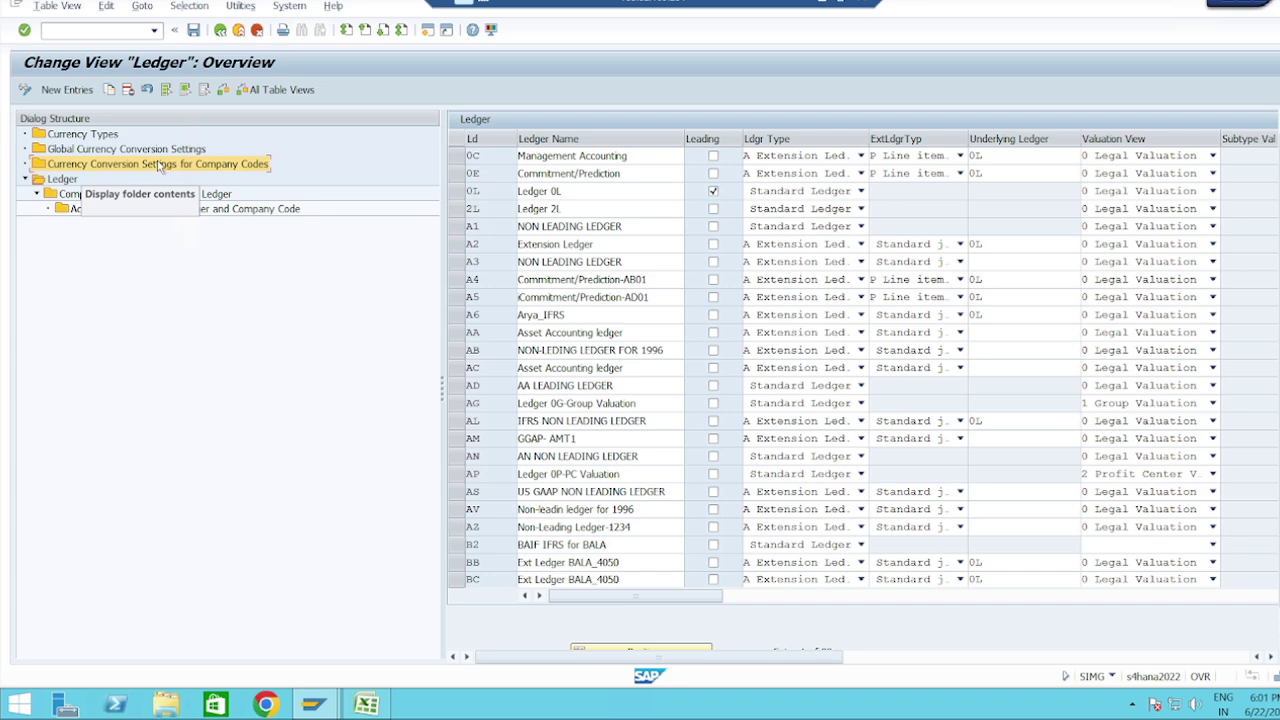
double_click(158, 166)
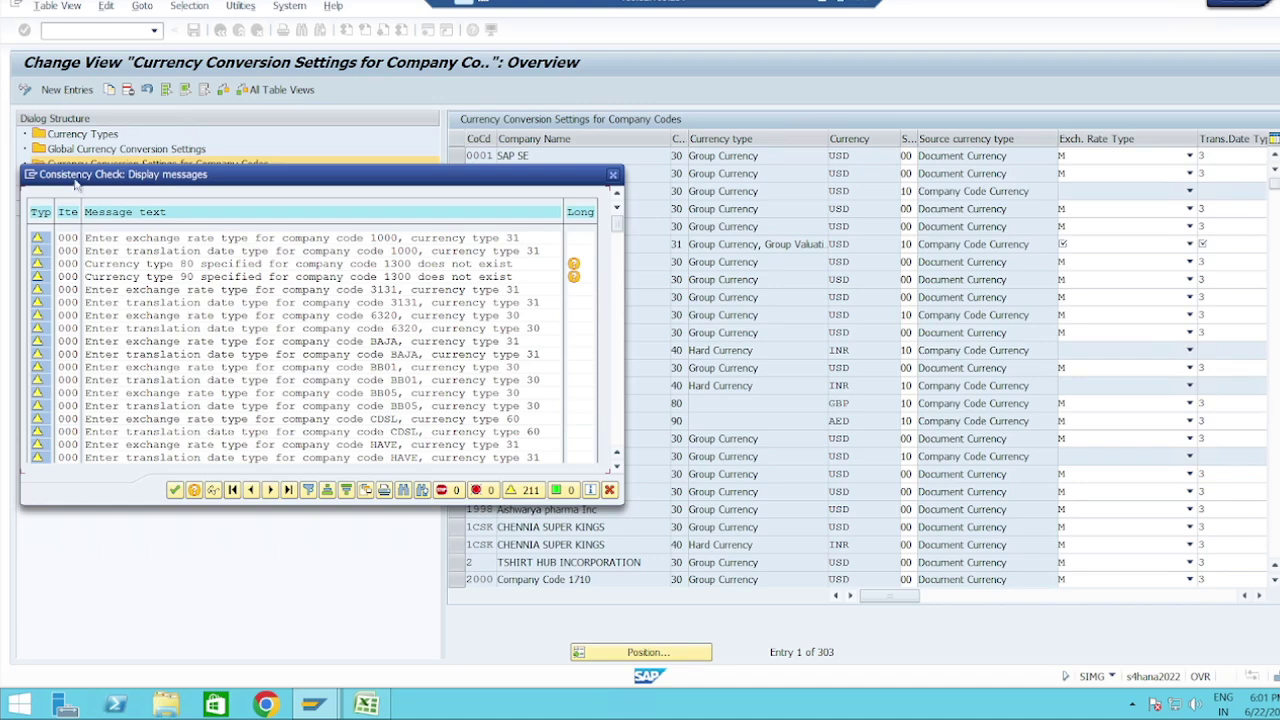
click(174, 490)
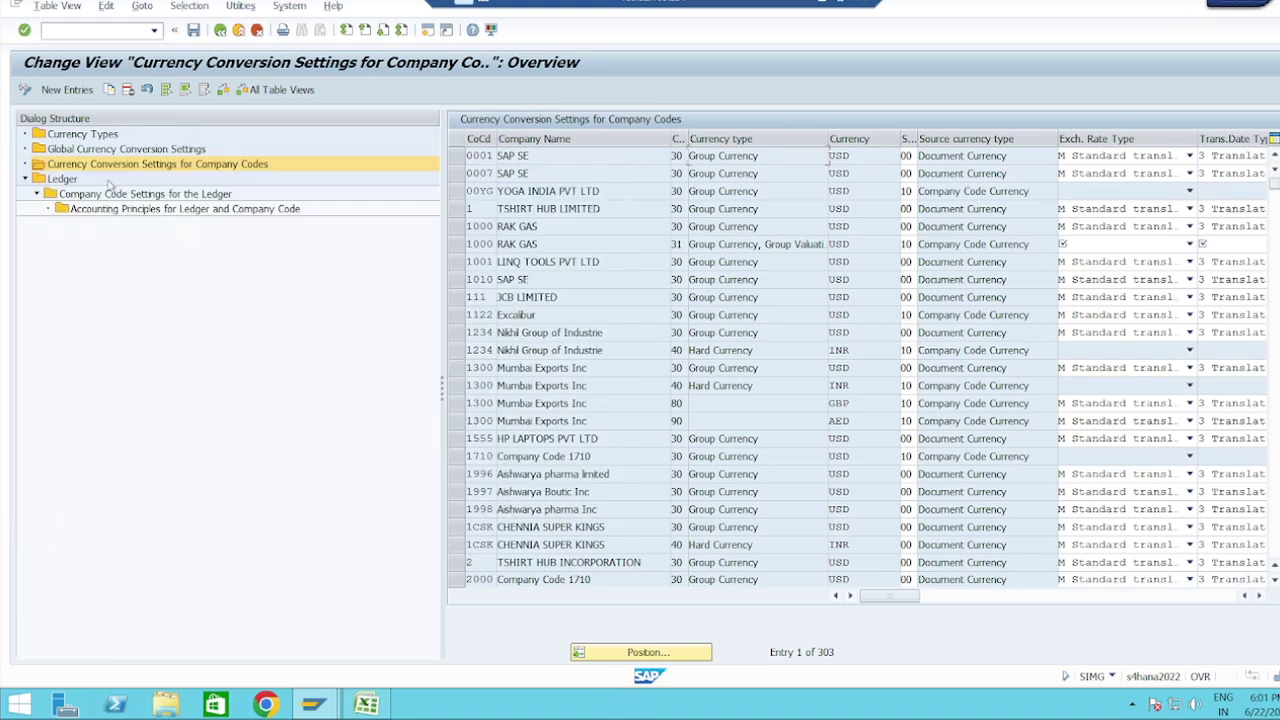
click(66, 90)
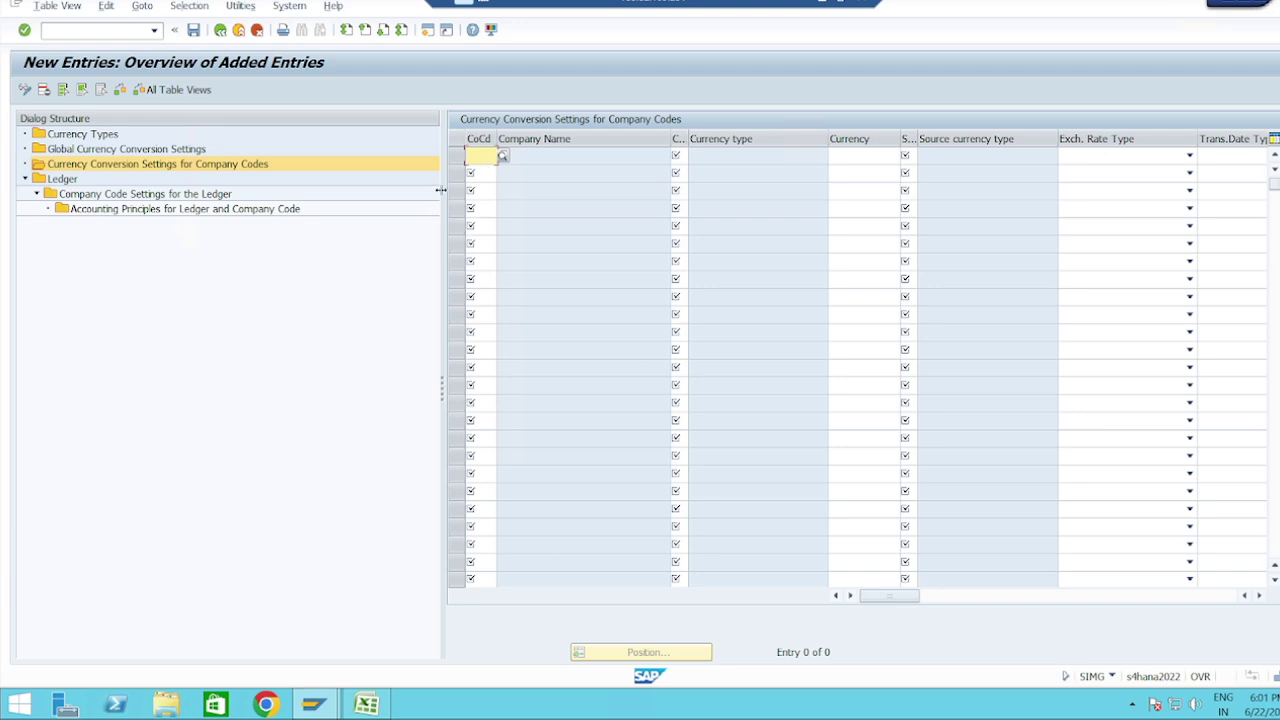
Enter company code TG10 with currency type 30 Group Currency in the first row.
drag(440, 190, 296, 190)
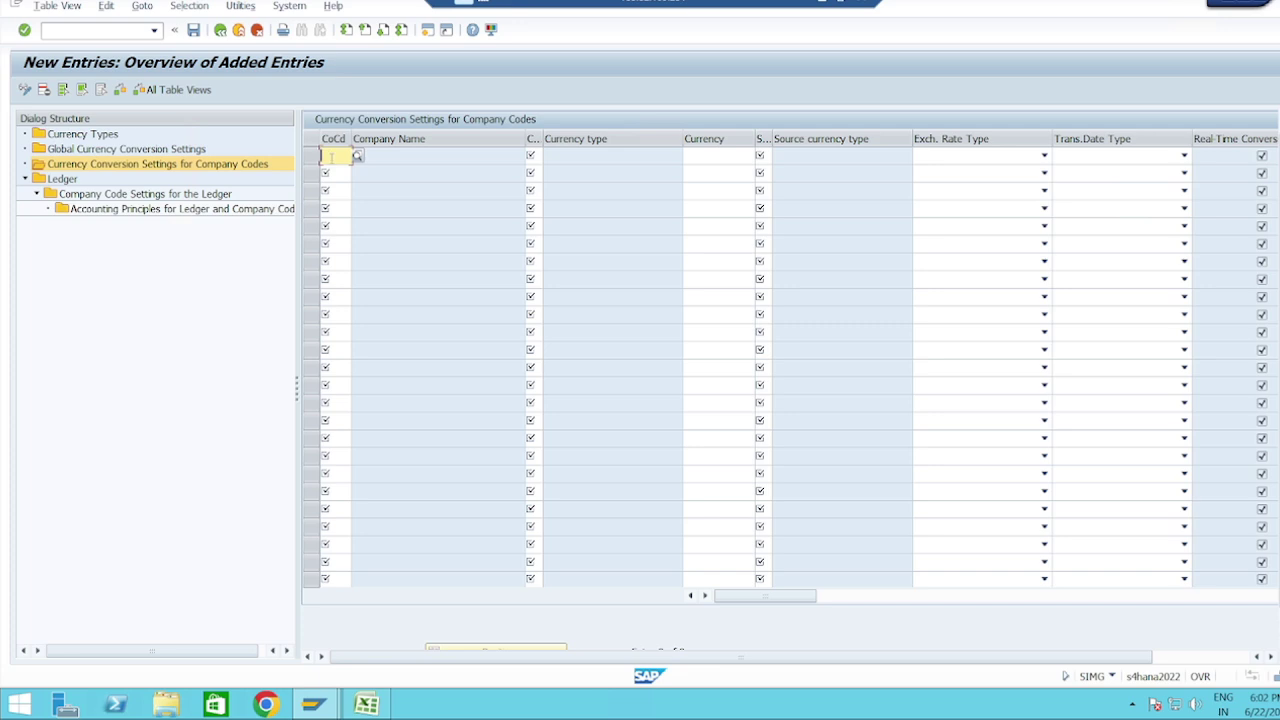
text(1)
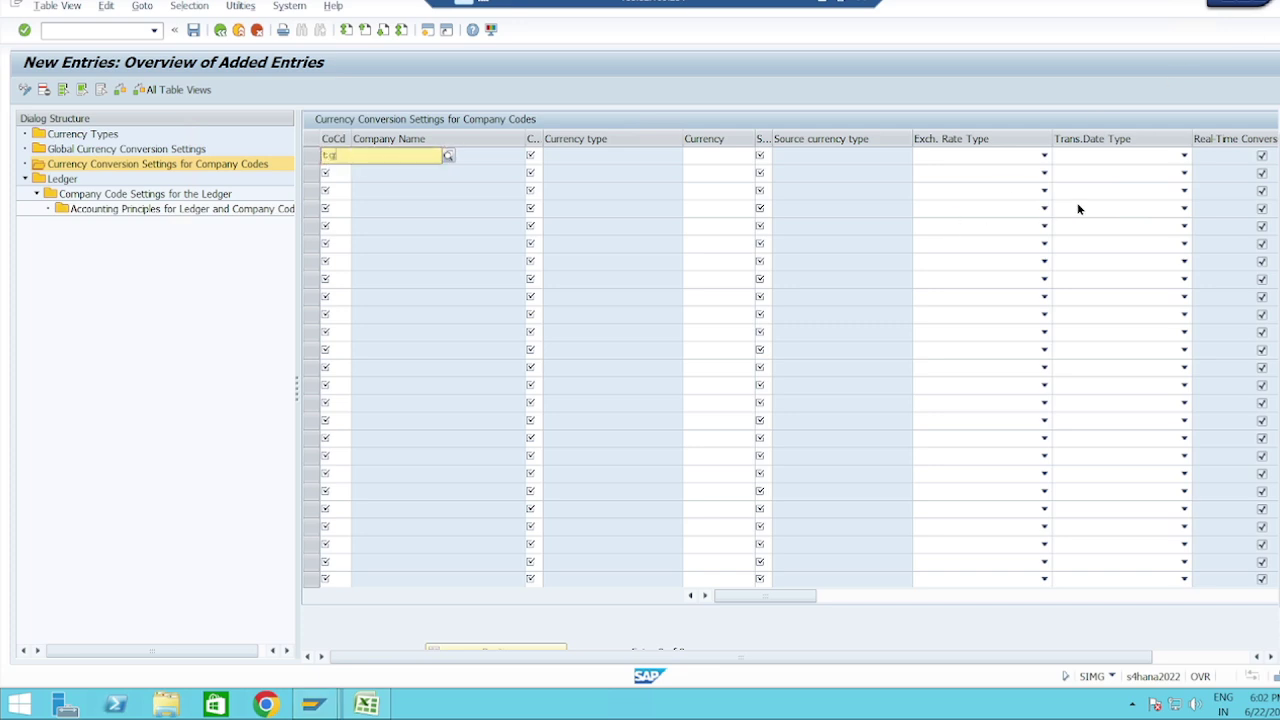
text(g)
key(Down)
key(Return)
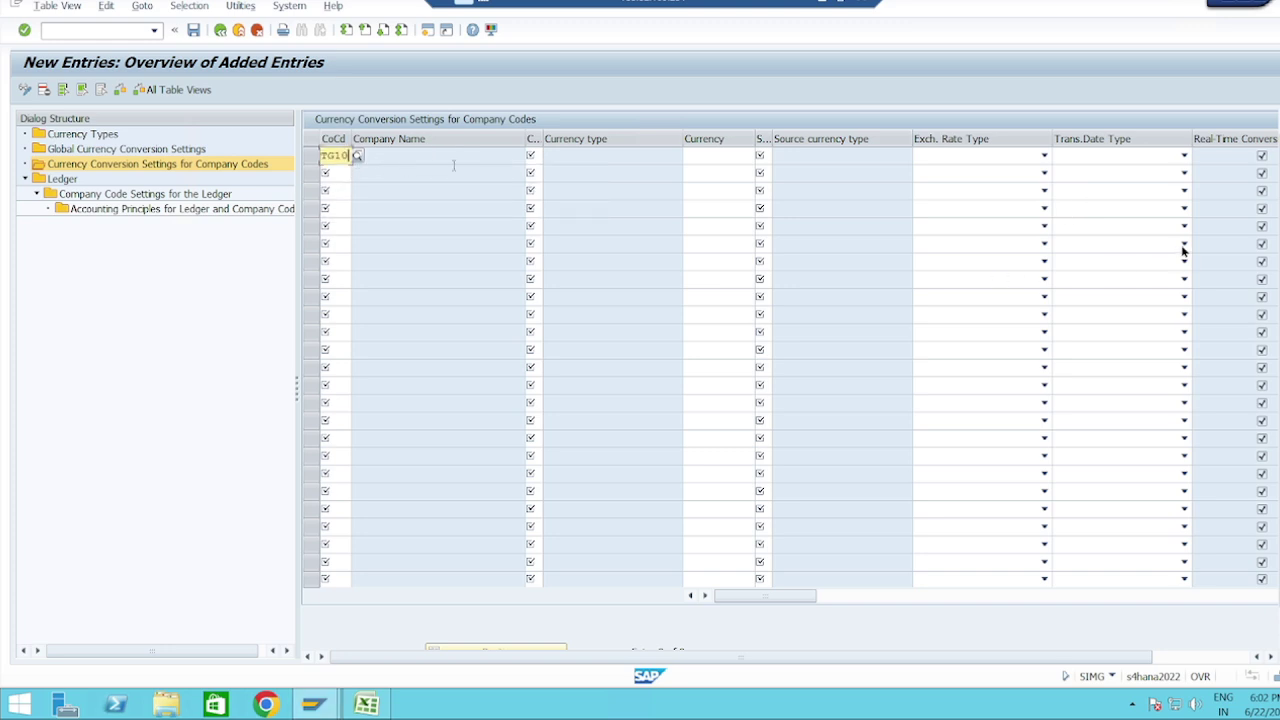
drag(543, 139, 569, 138)
click(548, 157)
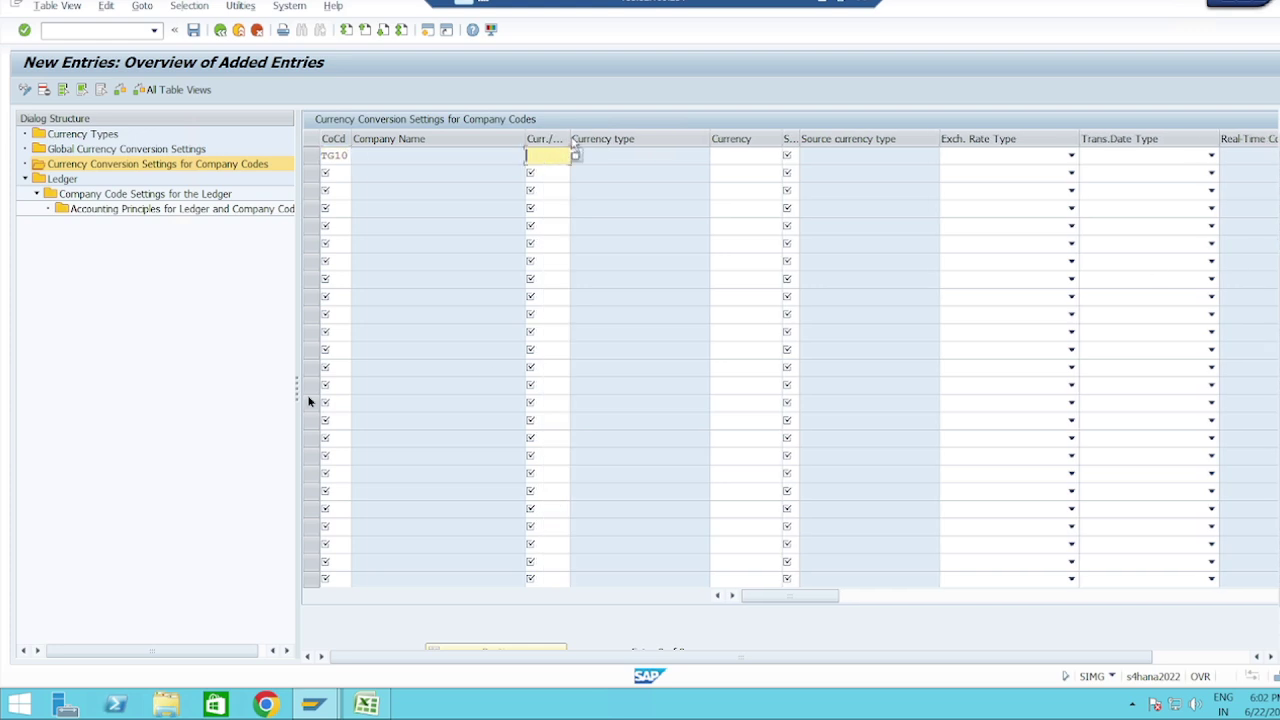
mouse_move(570, 135)
mouse_down()
mouse_move(620, 135)
mouse_move(552, 140)
mouse_up()
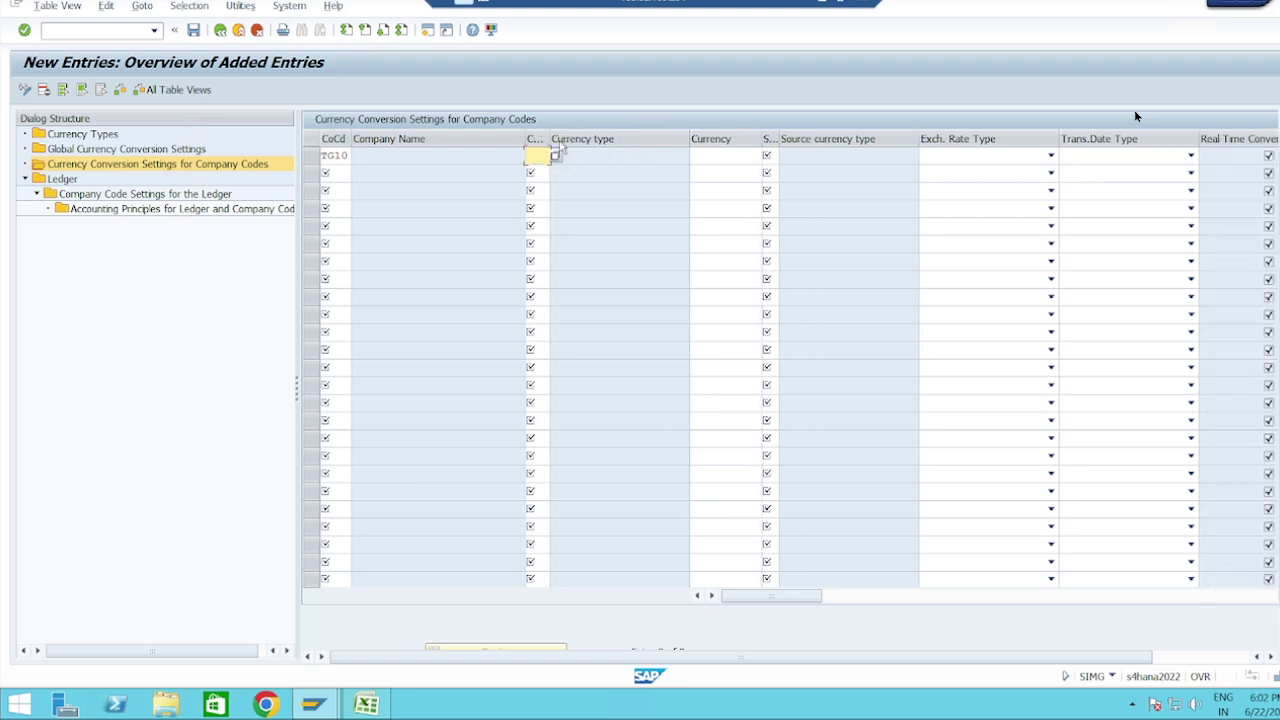
click(555, 157)
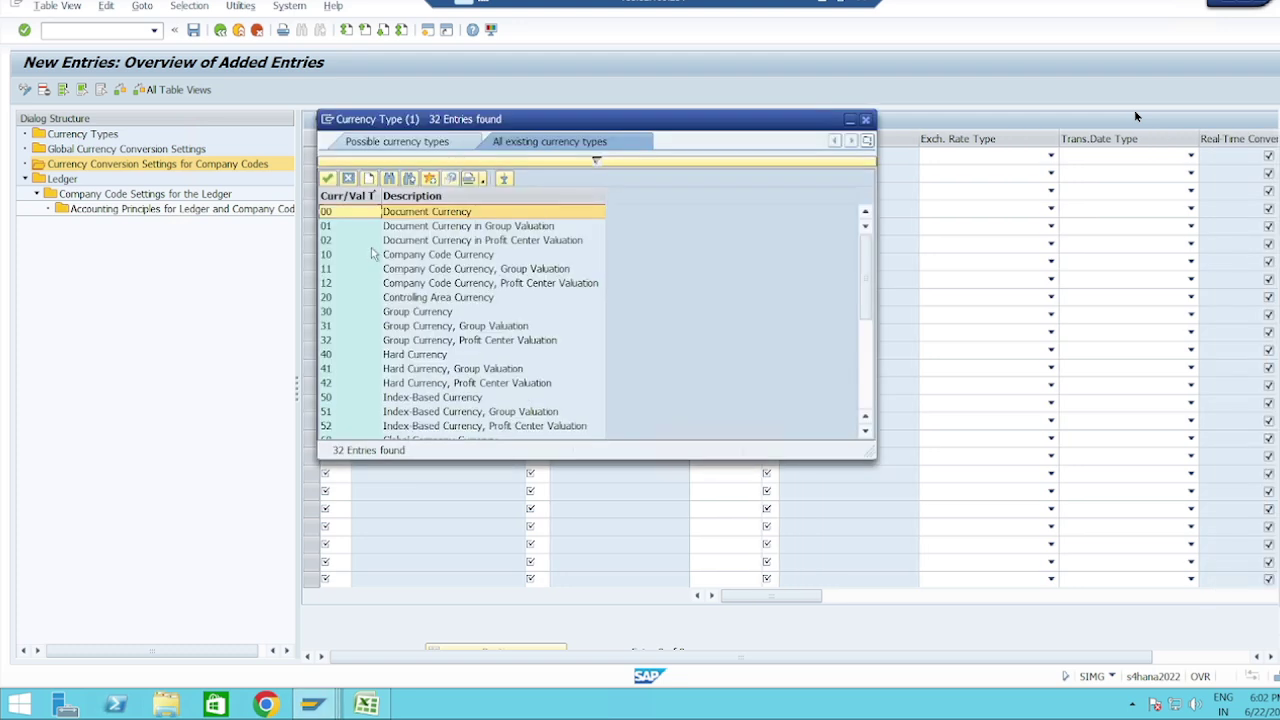
double_click(394, 312)
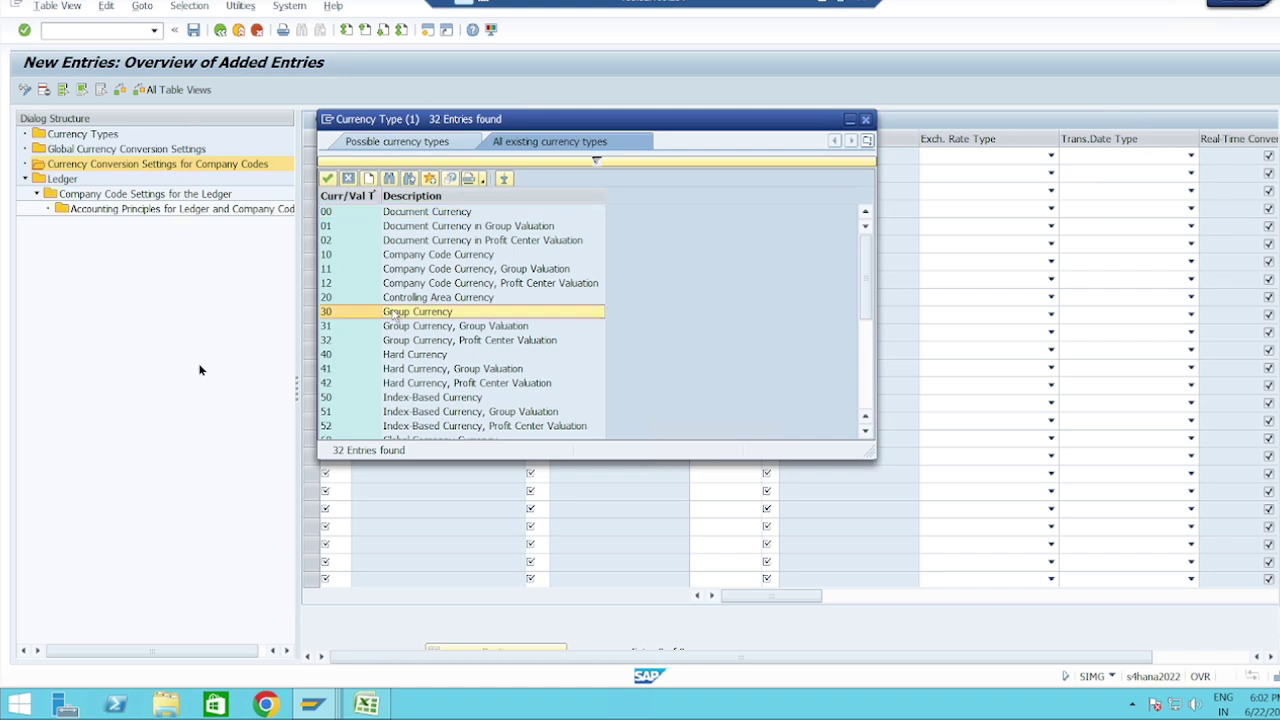
key(Tab)
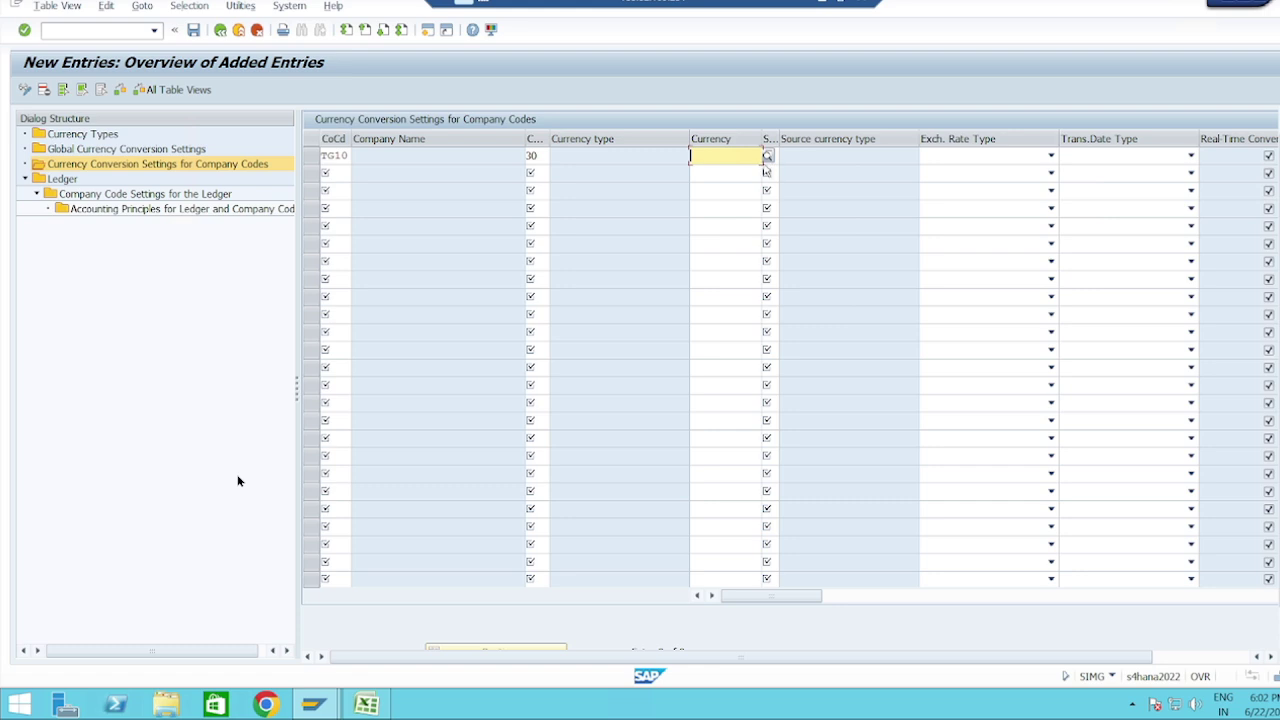
Set the first row's currency to USD.
click(767, 156)
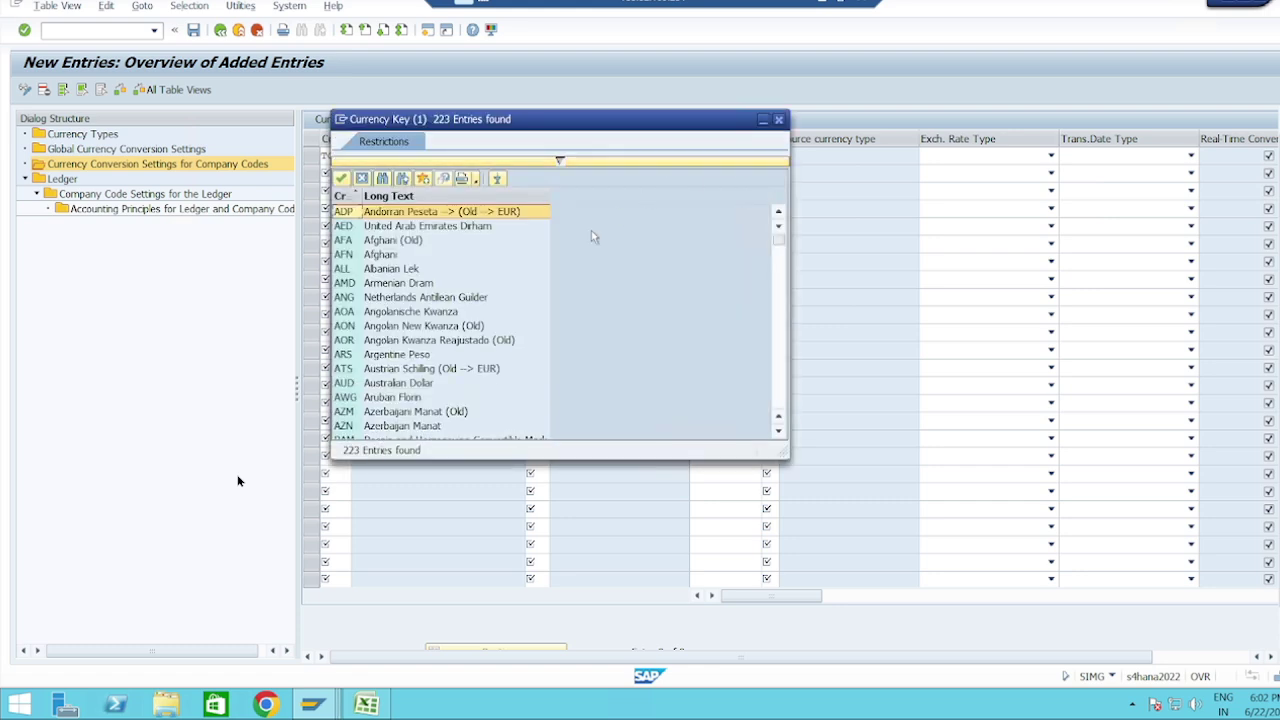
scroll(457, 322, down, 5)
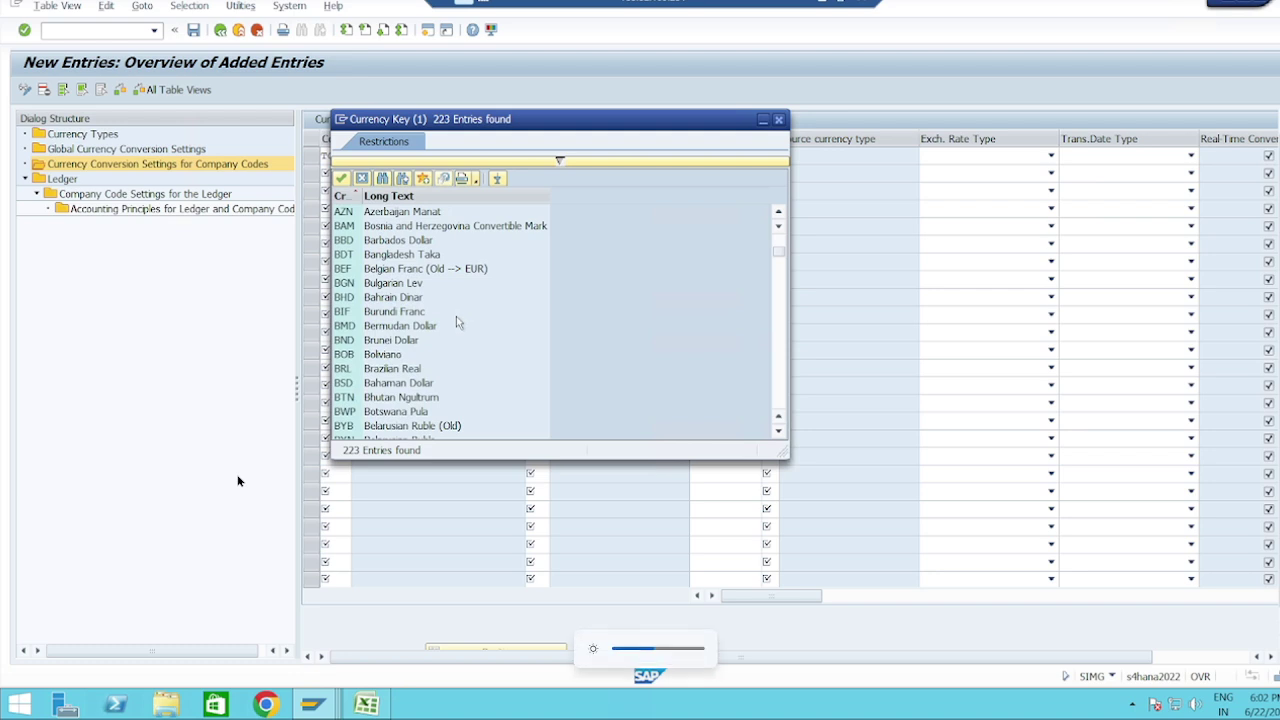
scroll(457, 322, down, 11)
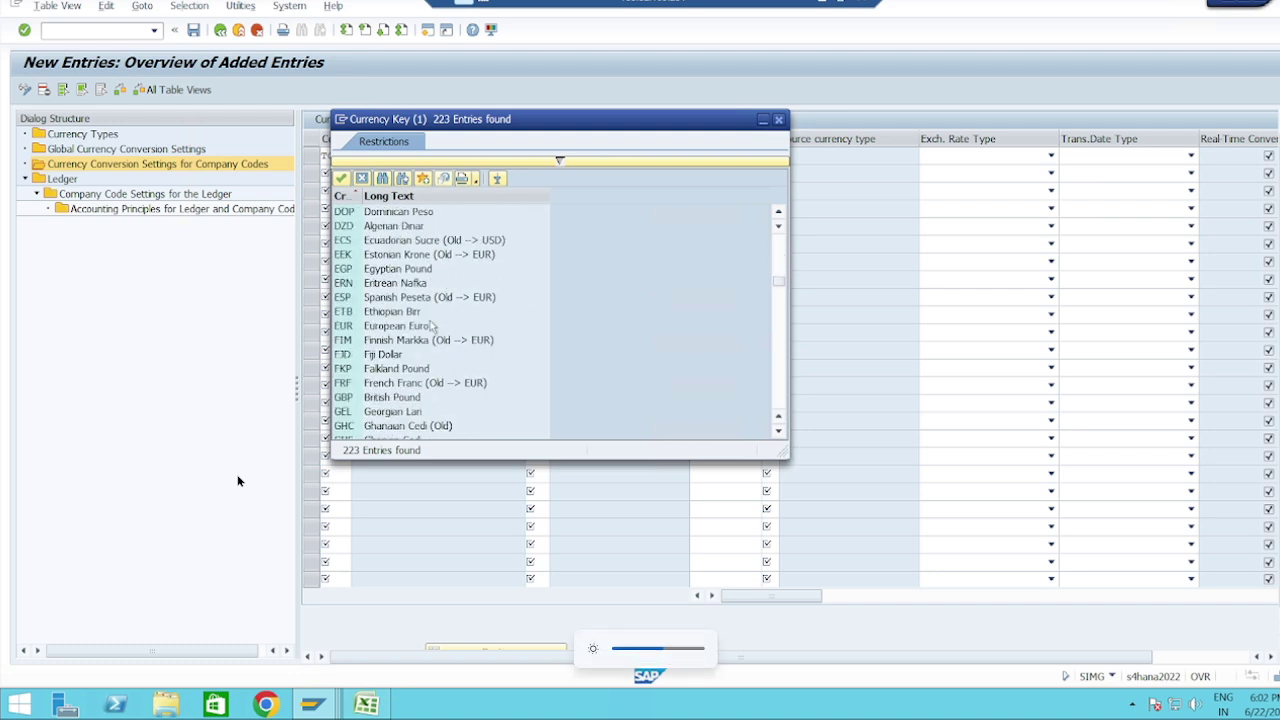
scroll(430, 327, down, 6)
scroll(422, 305, down, 6)
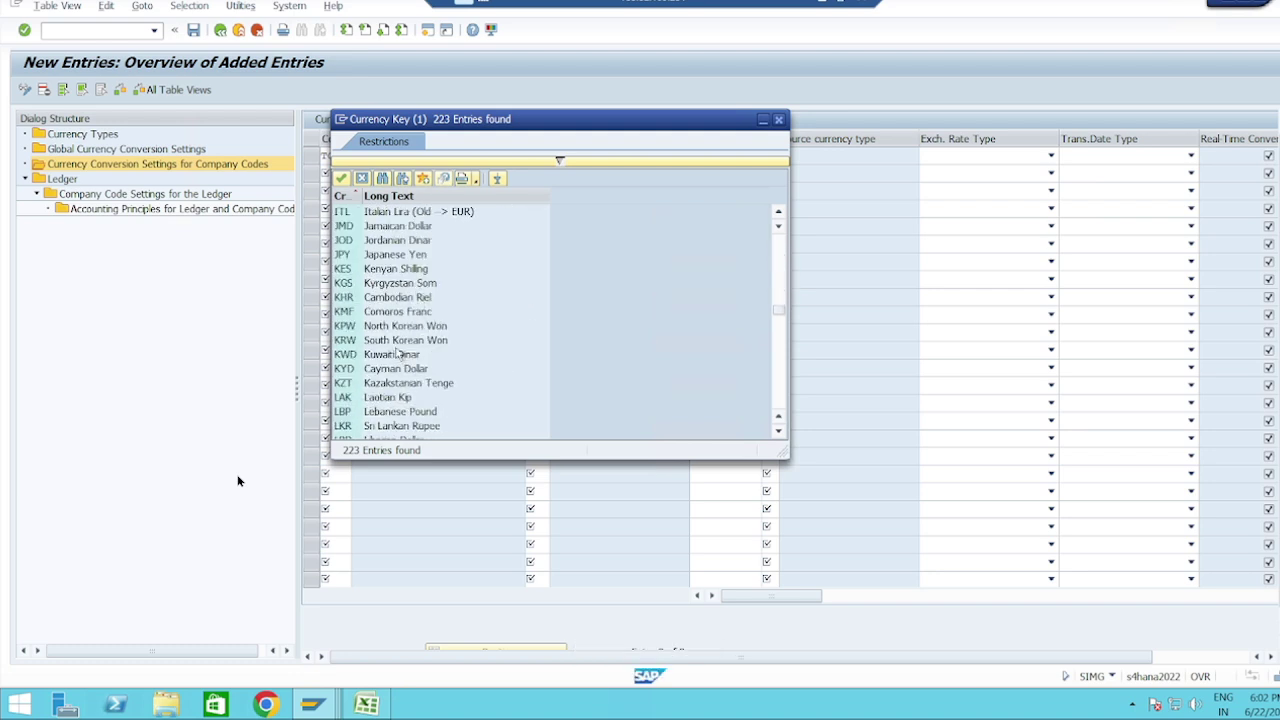
scroll(397, 354, down, 16)
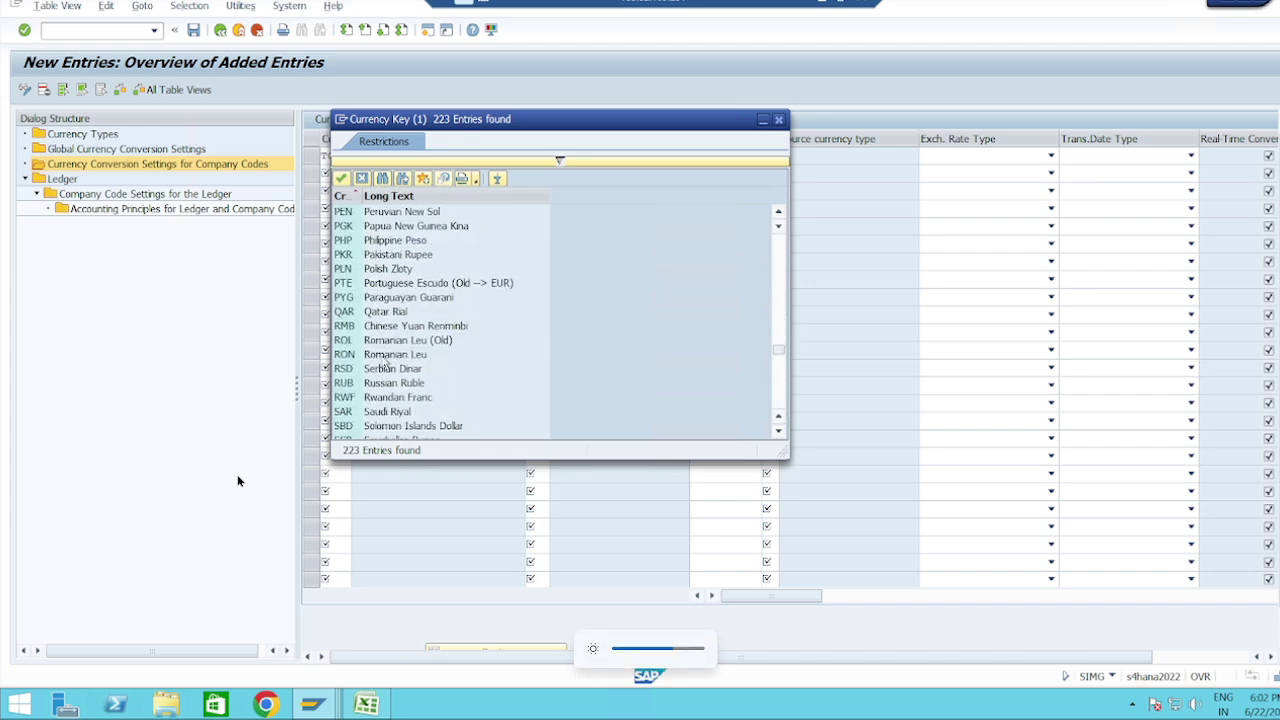
scroll(385, 362, down, 12)
double_click(396, 312)
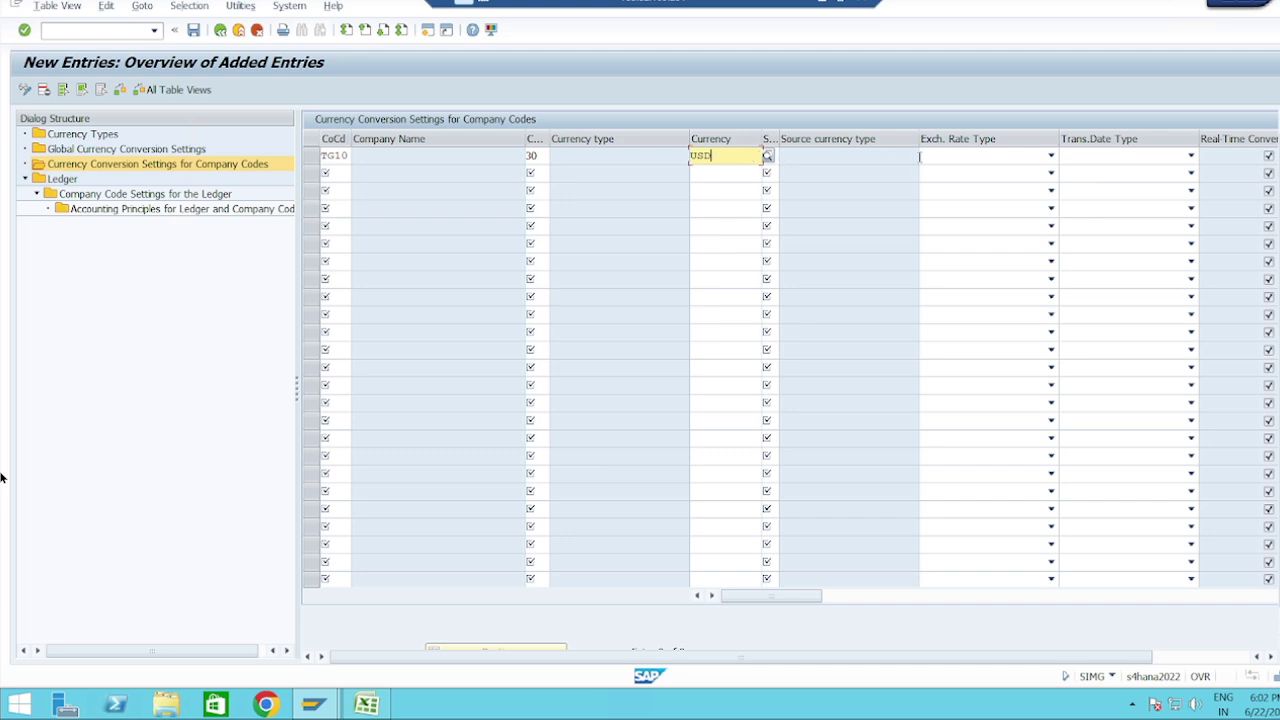
key(F4)
key(shift+Tab)
key(Escape)
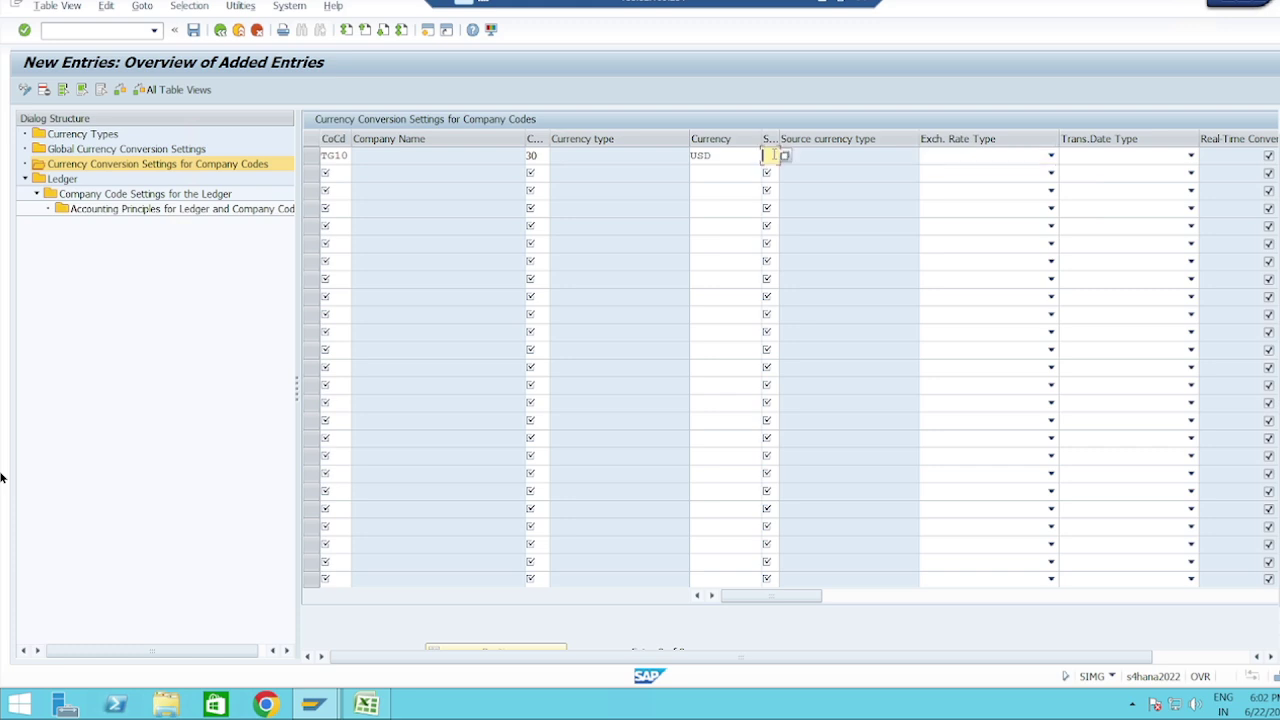
Set source type 00, exchange rate type M and translation date type 3 for the row.
drag(777, 140, 820, 142)
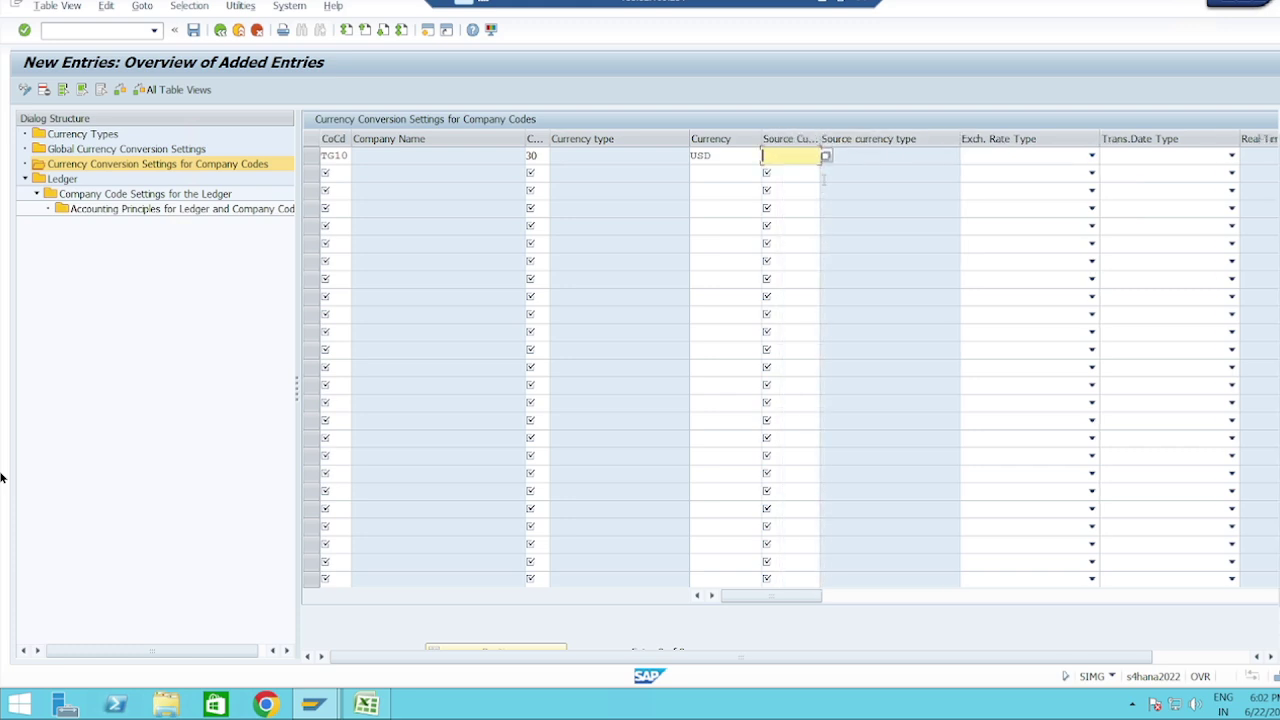
click(827, 158)
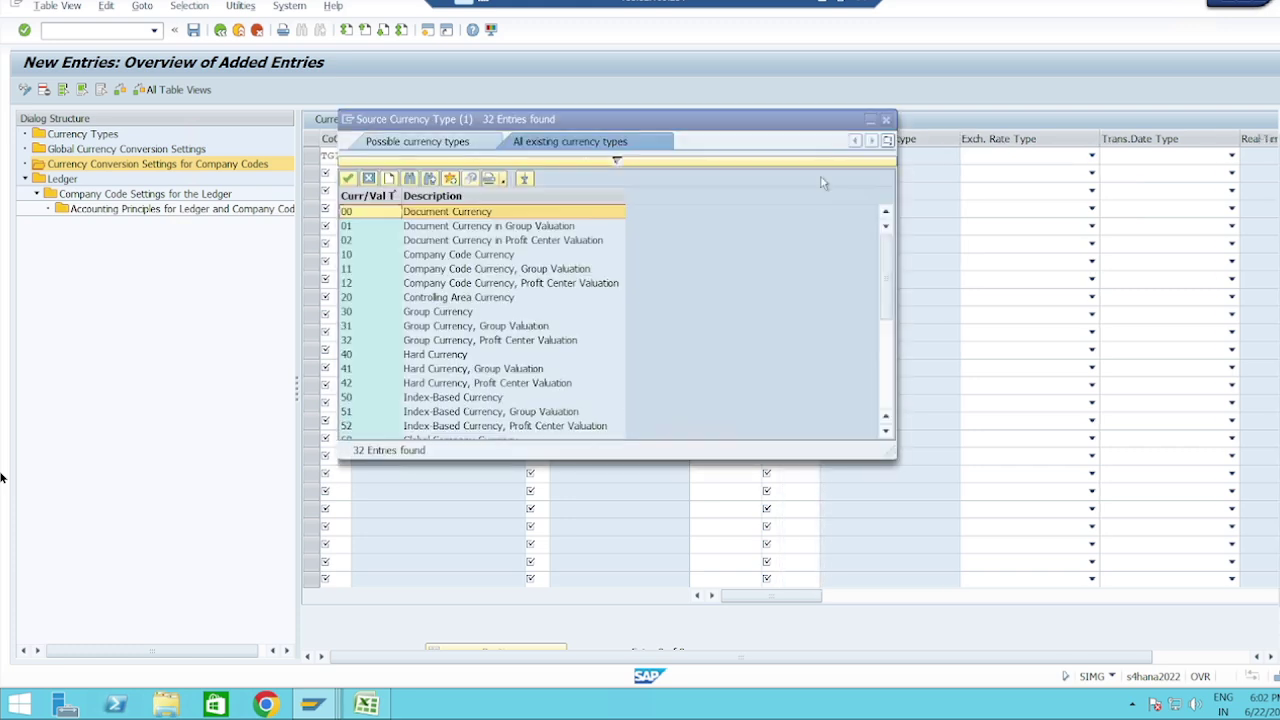
double_click(446, 213)
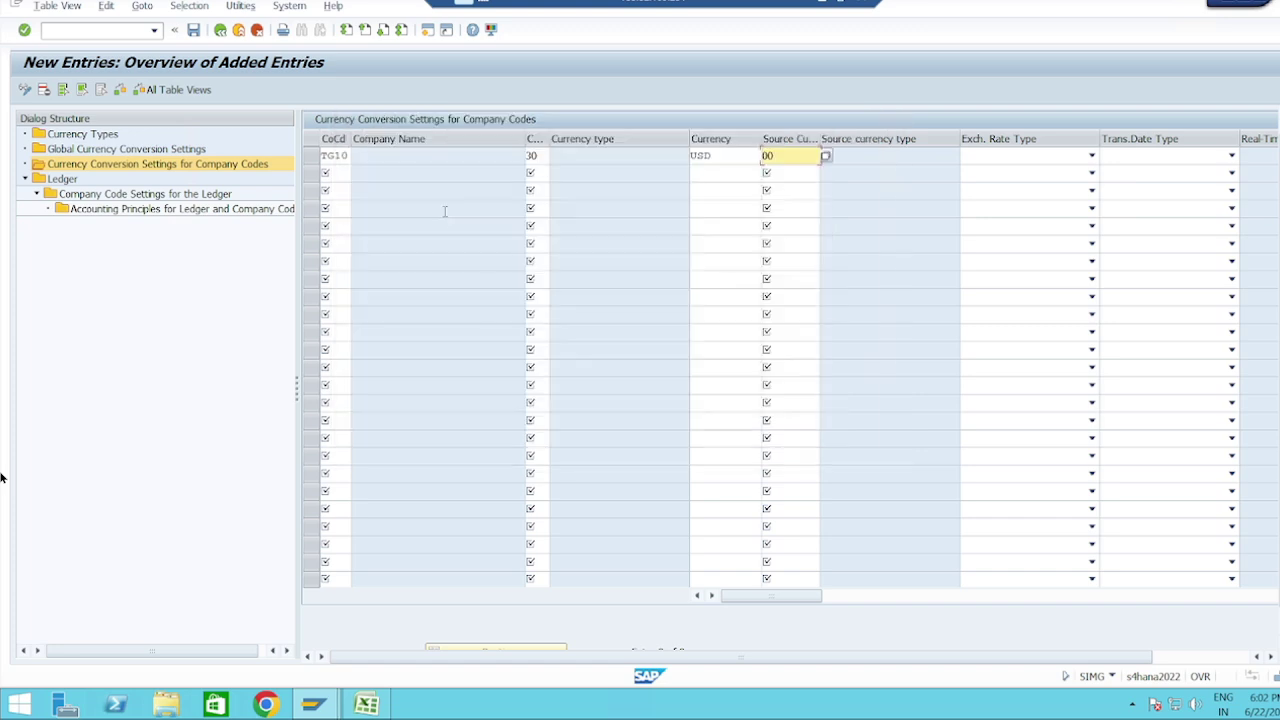
click(1092, 156)
click(953, 321)
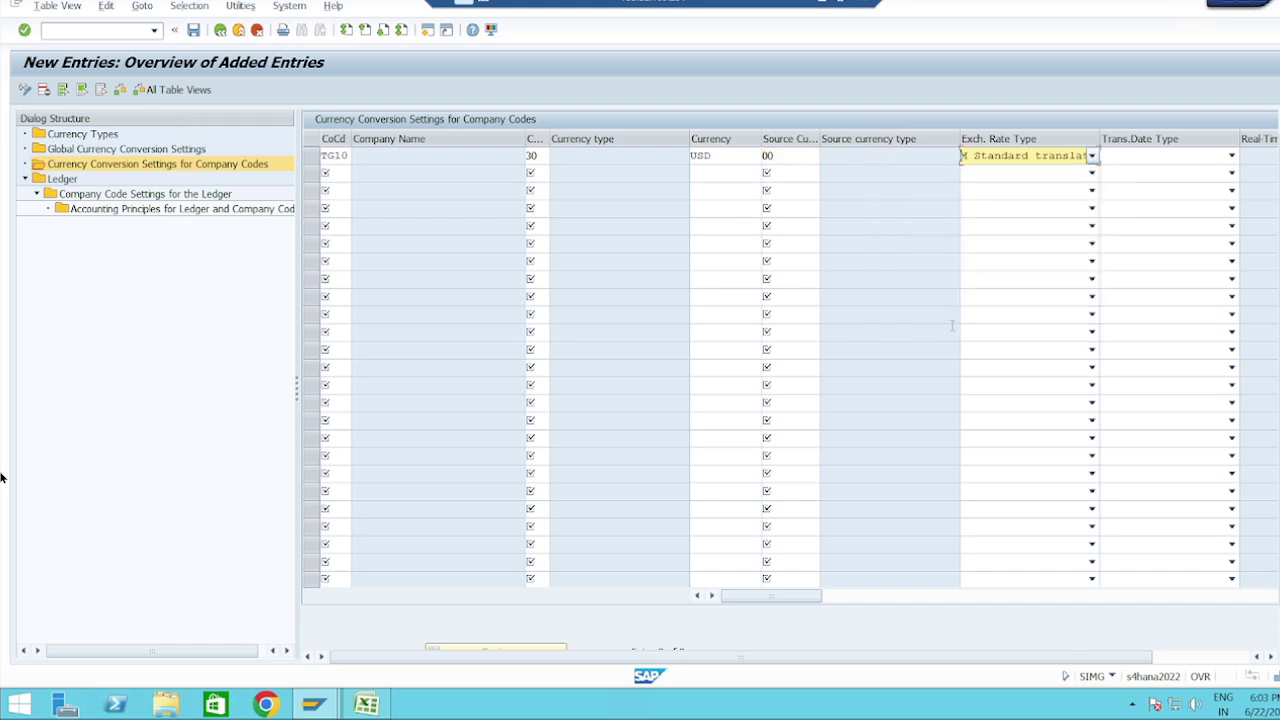
click(1232, 156)
click(1148, 199)
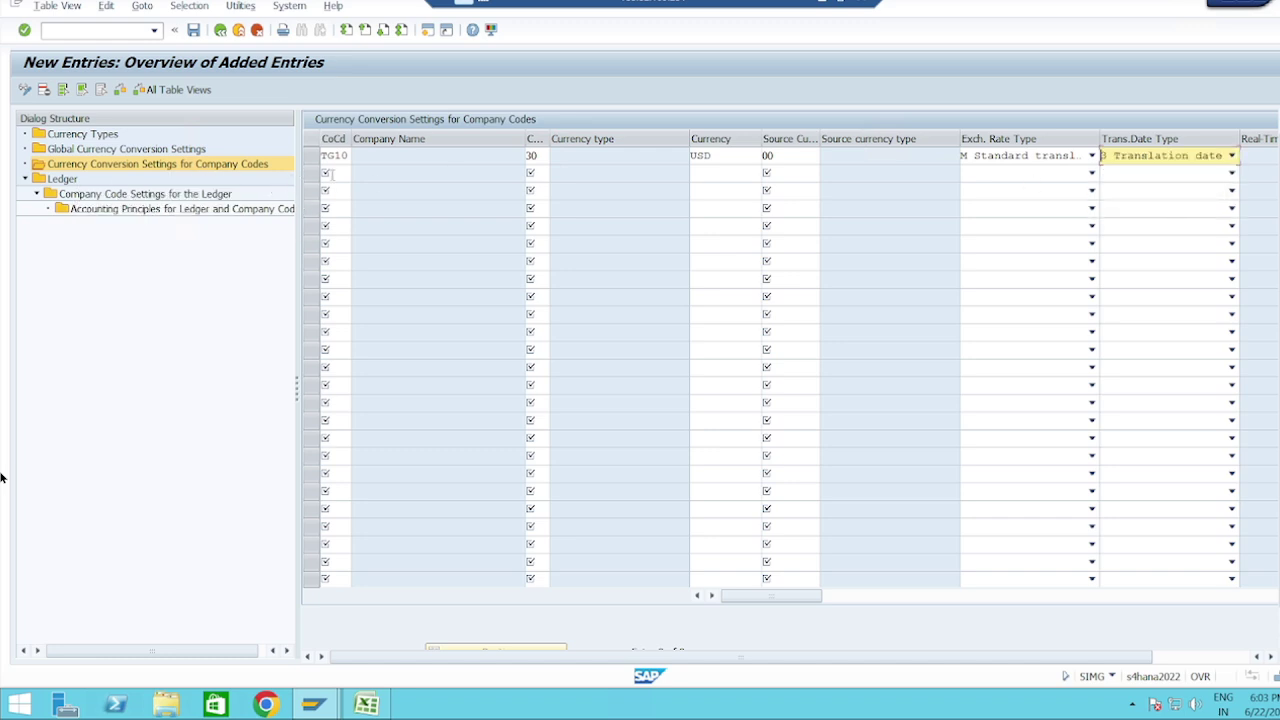
click(340, 172)
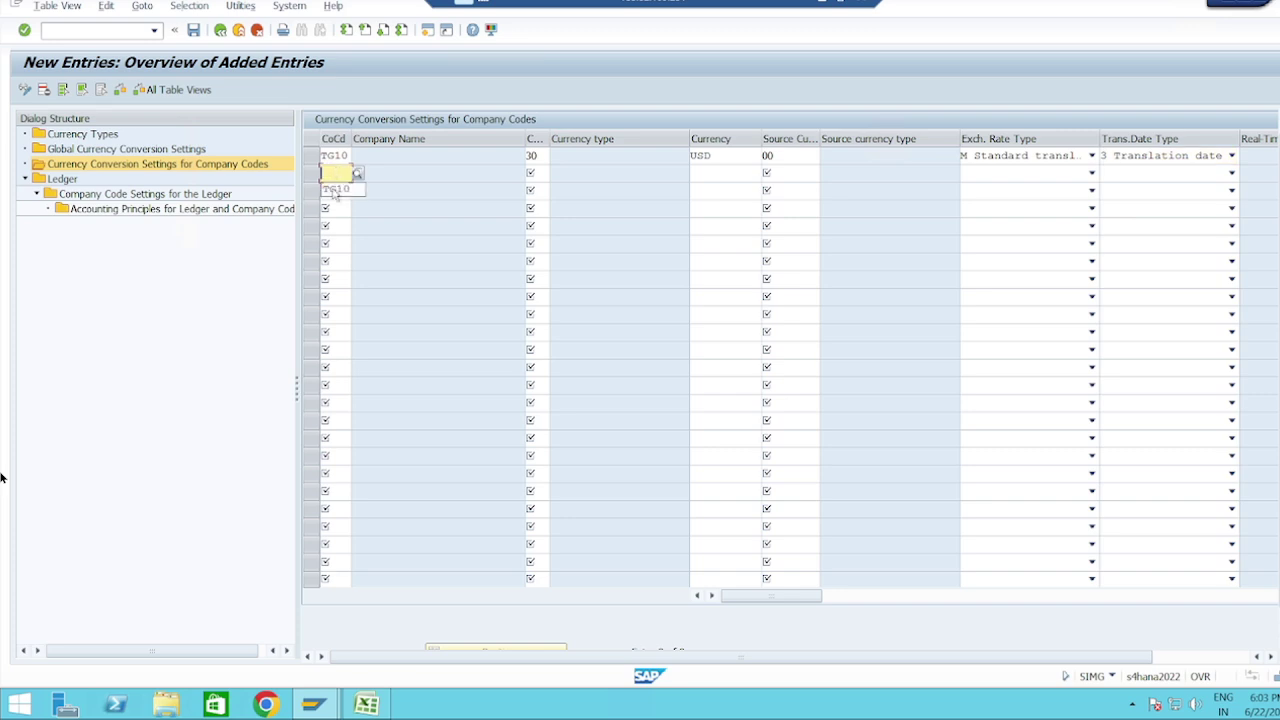
Fill the second row with company code TG10, currency type Y1 and currency GBP.
click(334, 190)
click(531, 176)
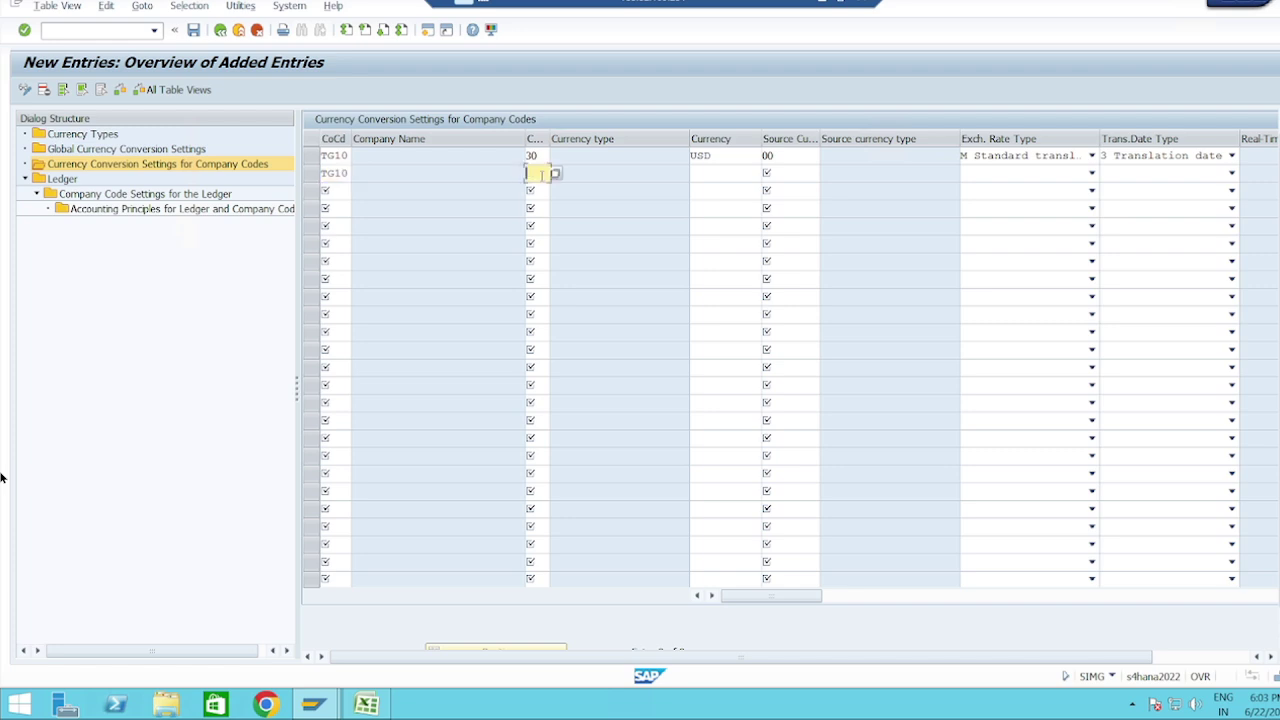
click(555, 176)
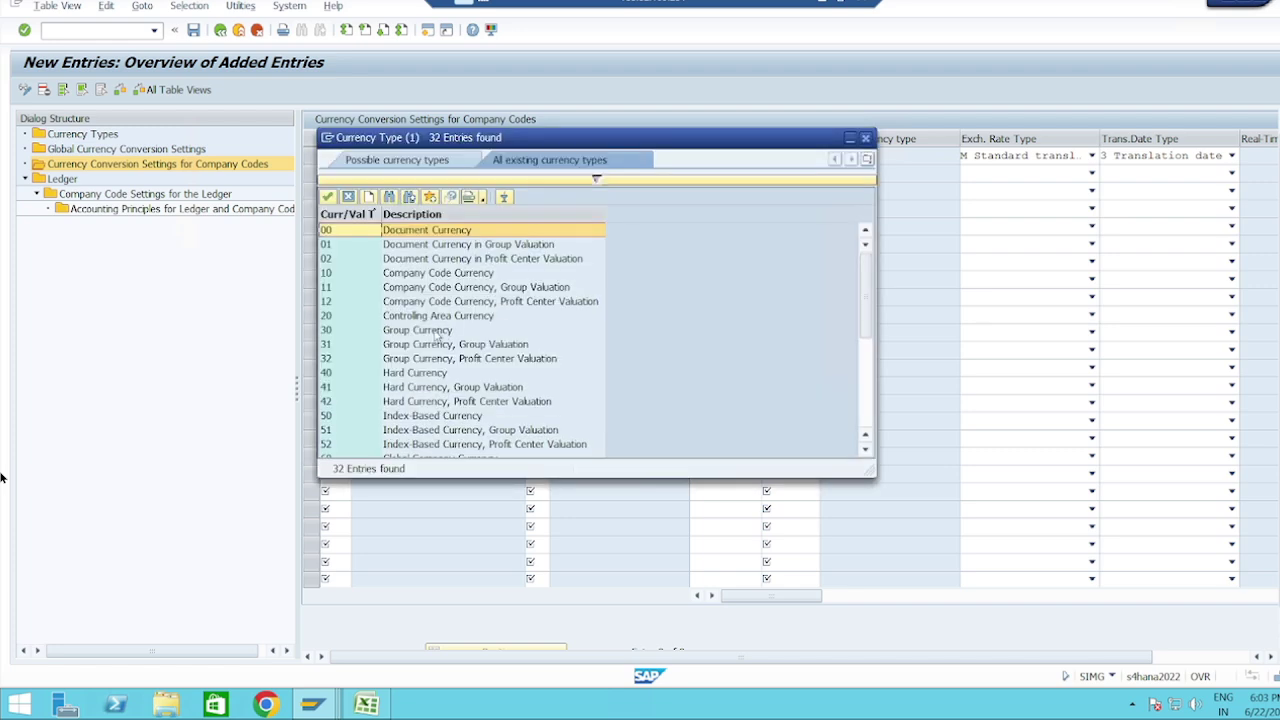
scroll(432, 335, down, 5)
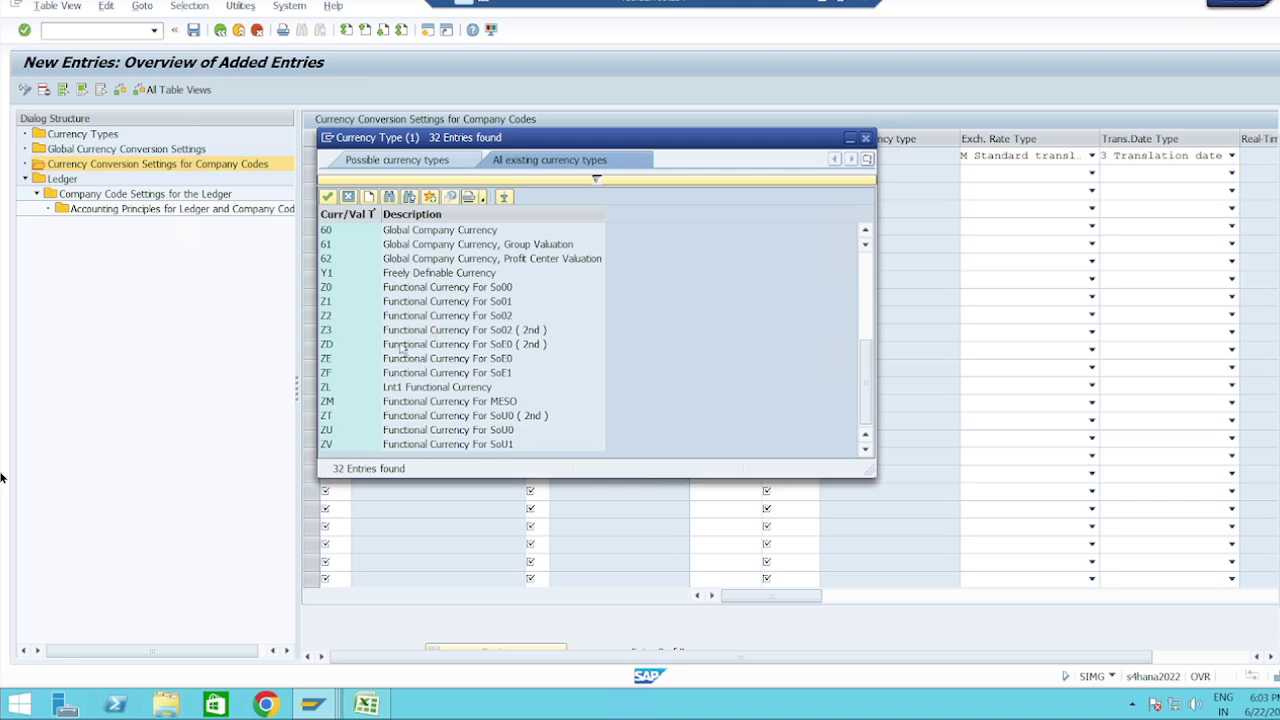
double_click(402, 274)
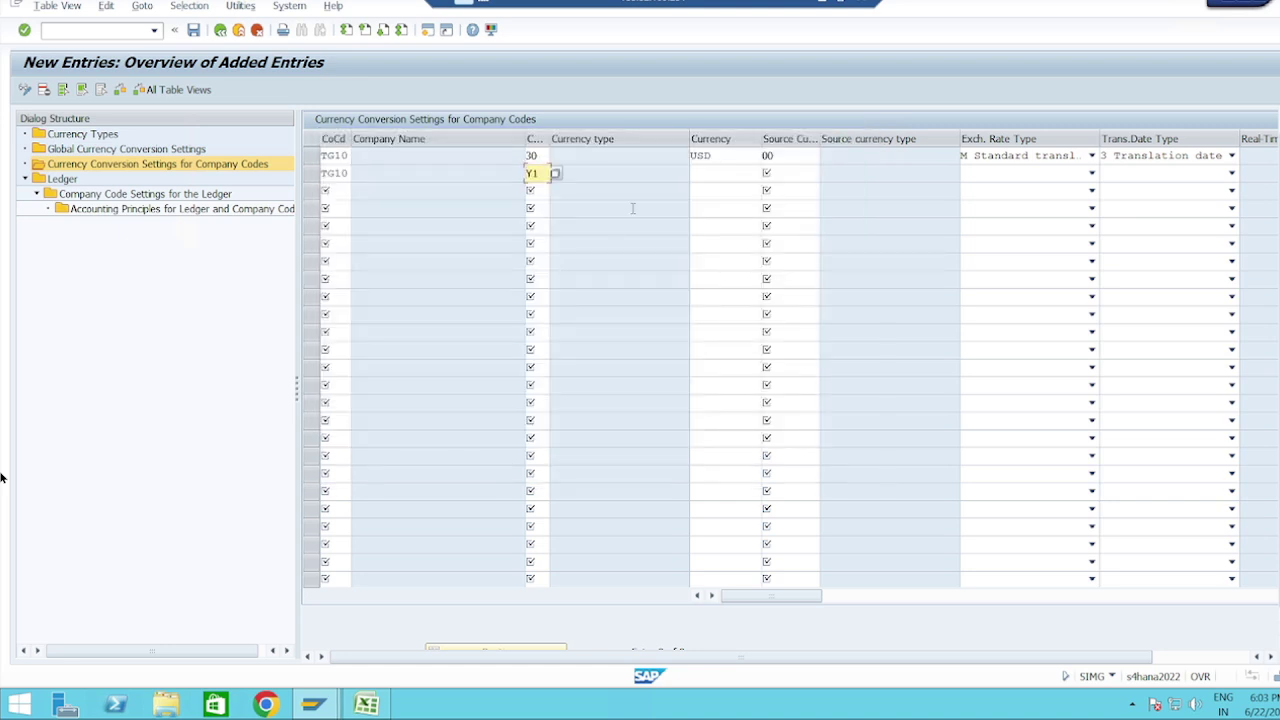
click(721, 173)
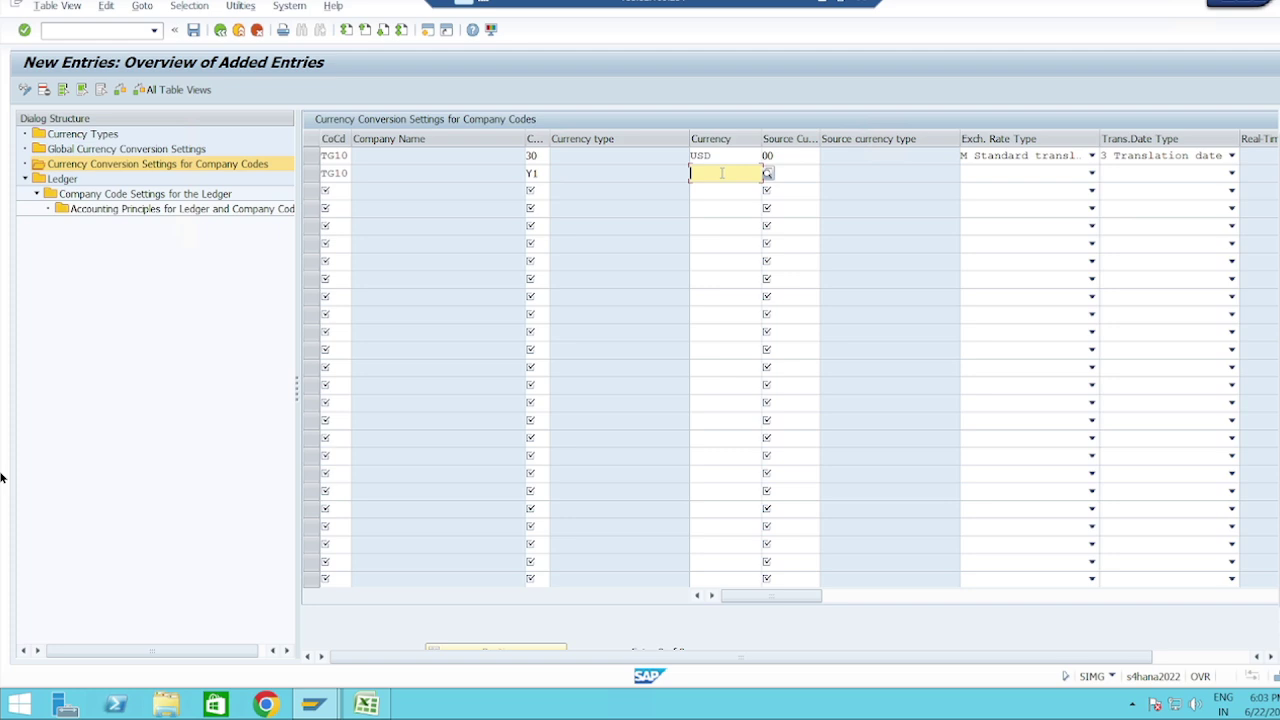
click(767, 174)
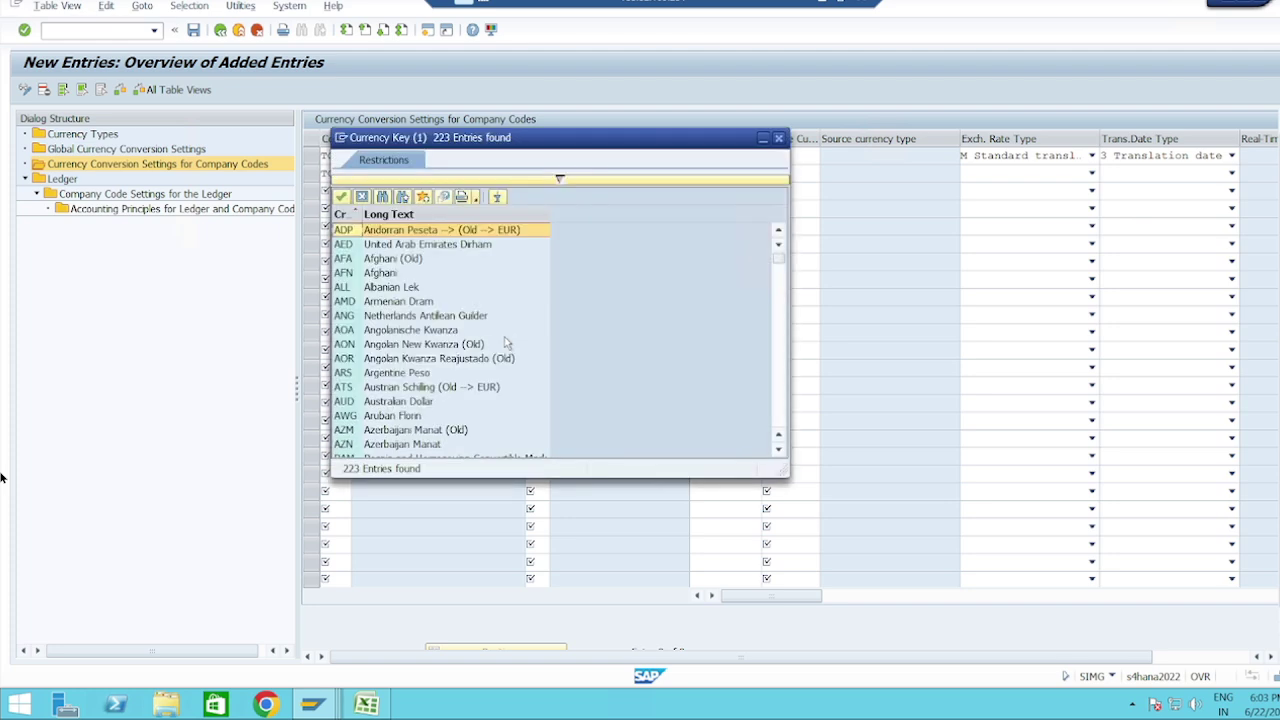
scroll(443, 349, down, 15)
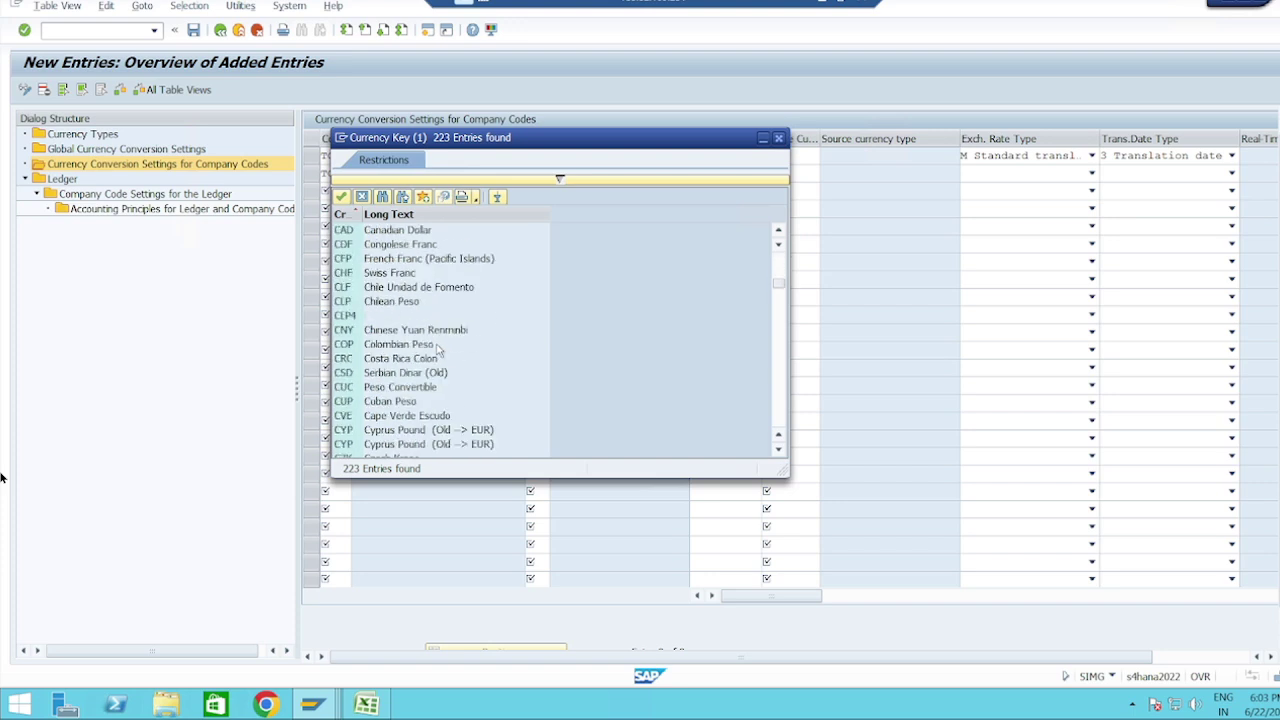
click(390, 289)
click(390, 290)
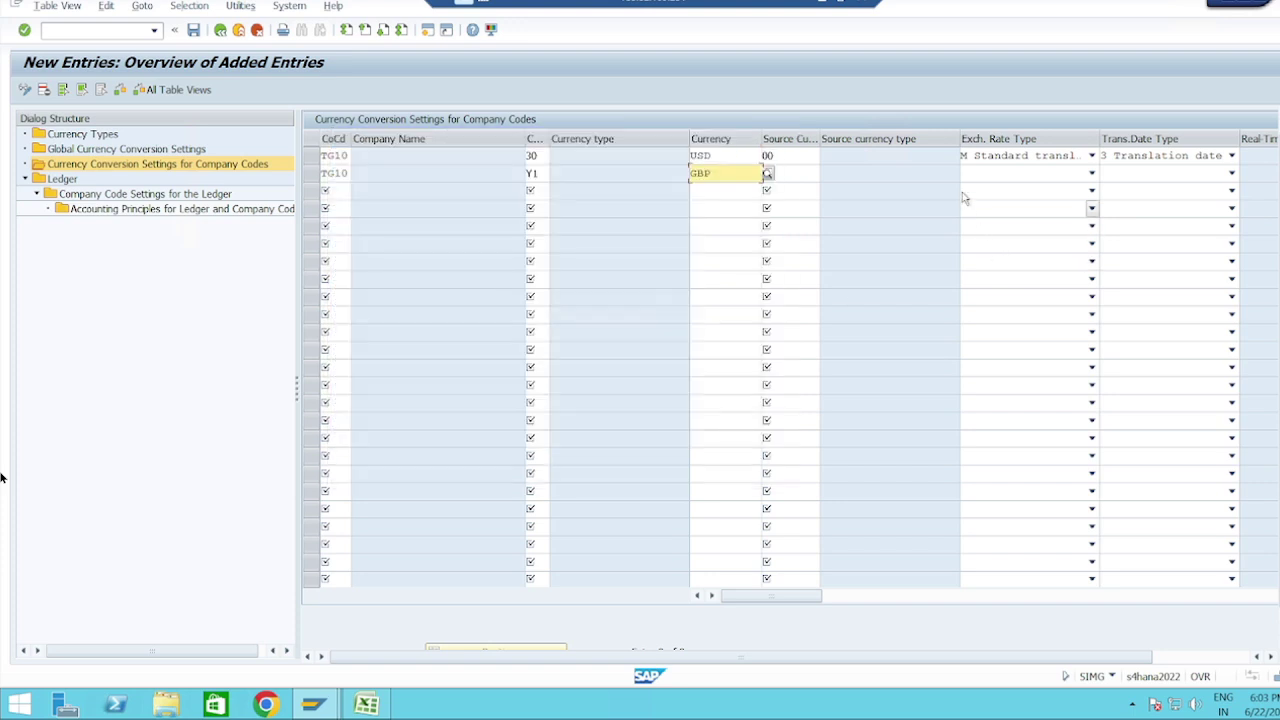
Give the Y1 row source type 00, rate type M and translation date type 3.
click(808, 176)
click(826, 175)
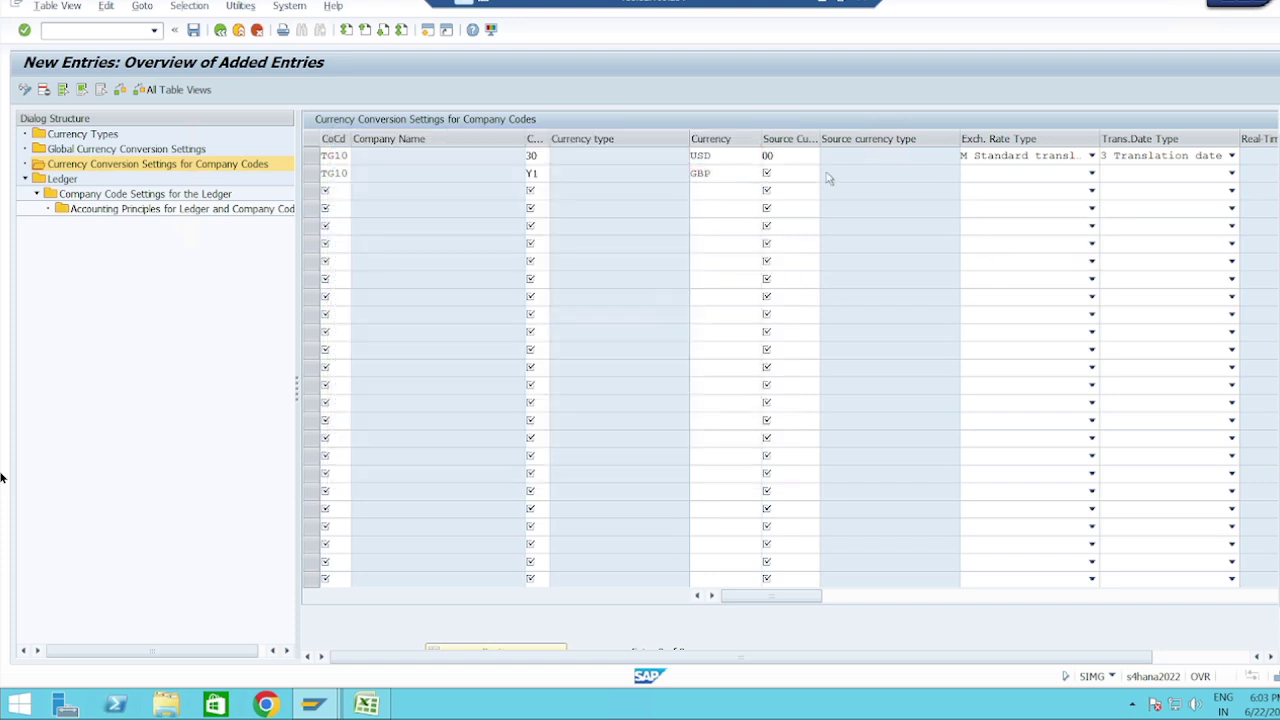
click(458, 232)
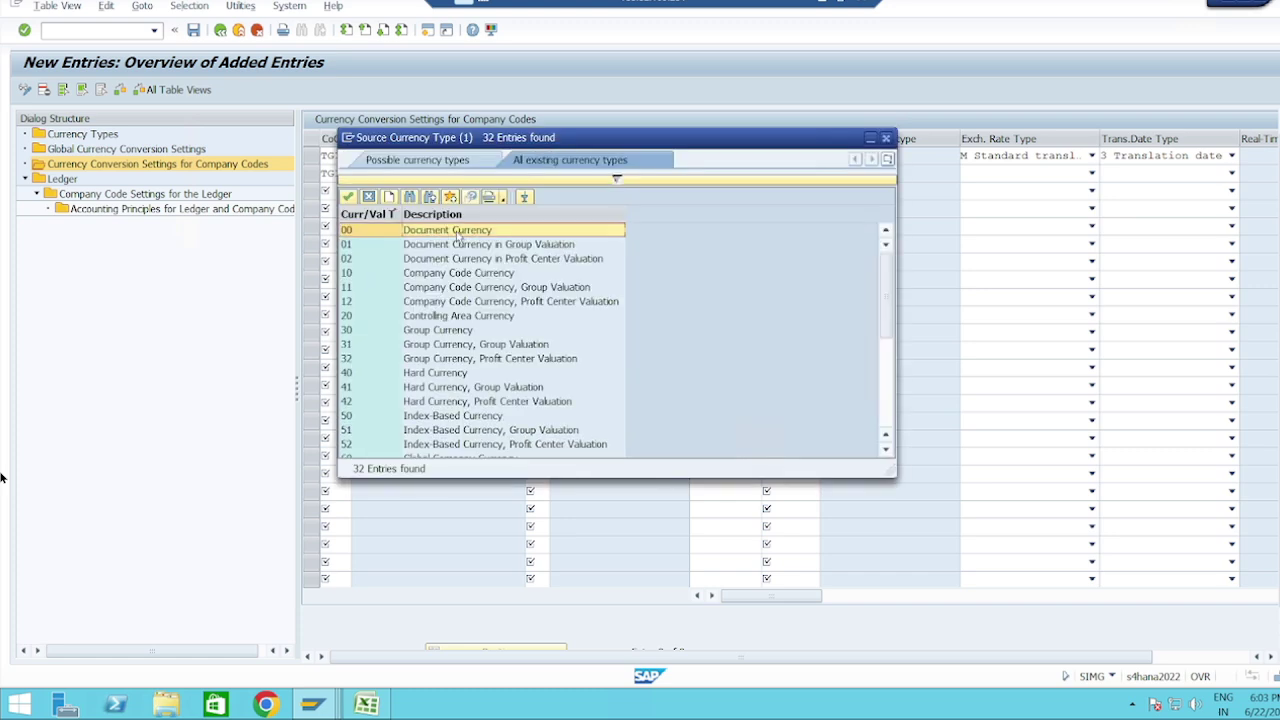
click(458, 232)
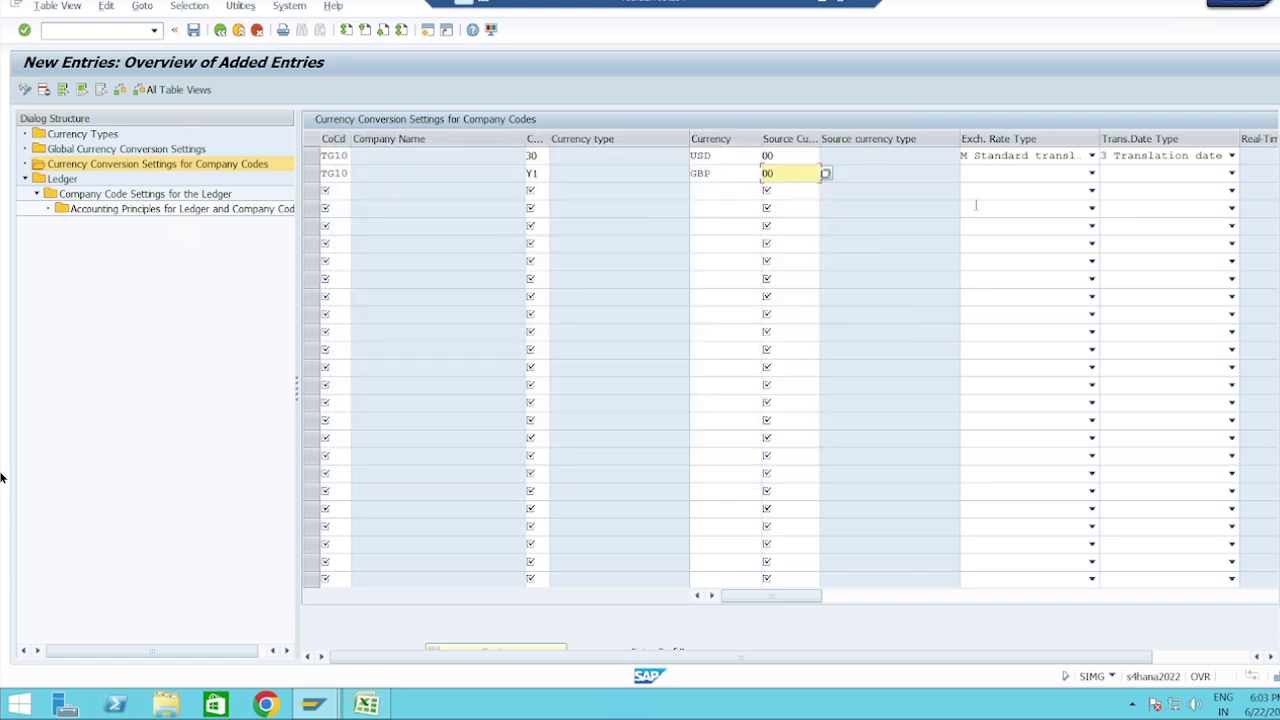
click(1091, 174)
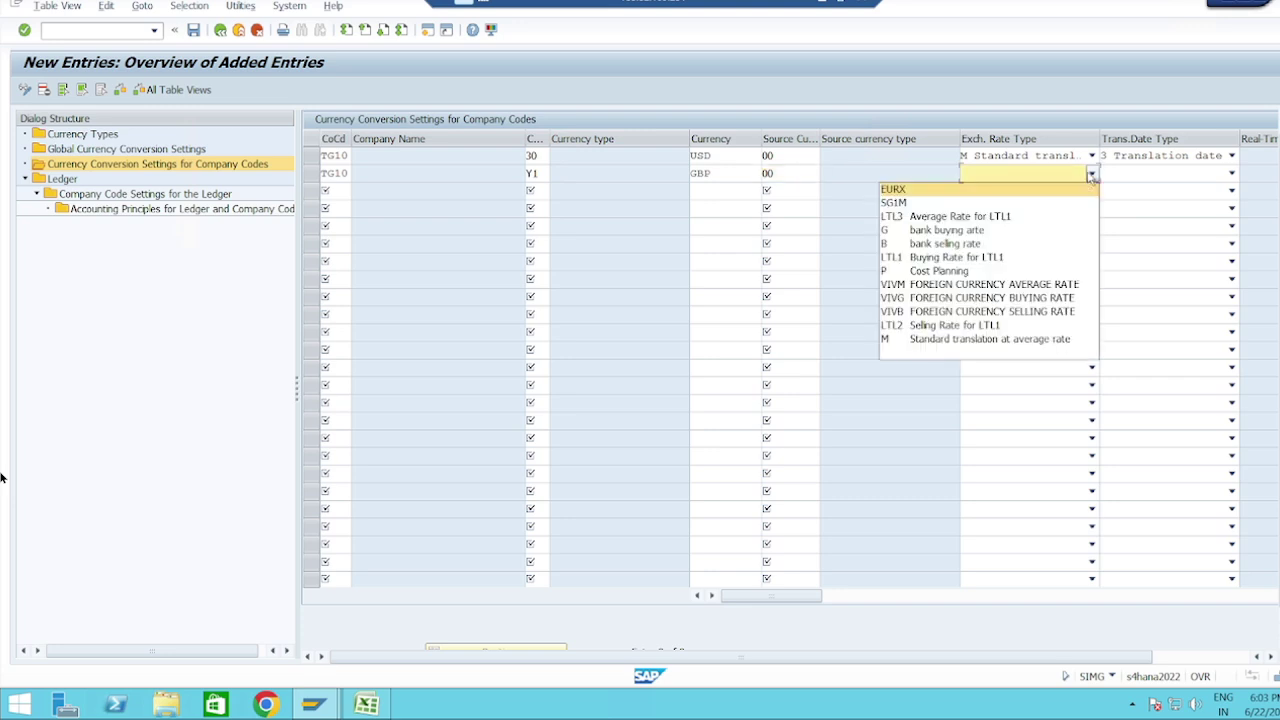
click(940, 339)
click(1232, 174)
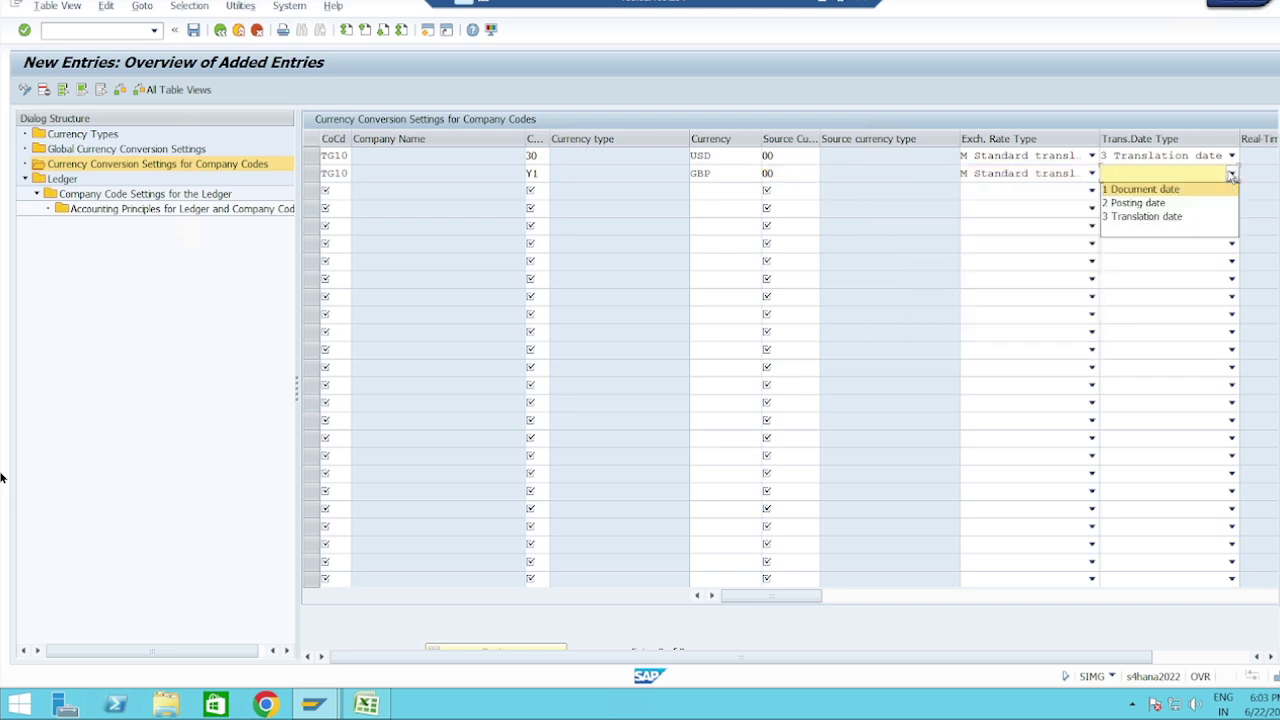
click(1165, 217)
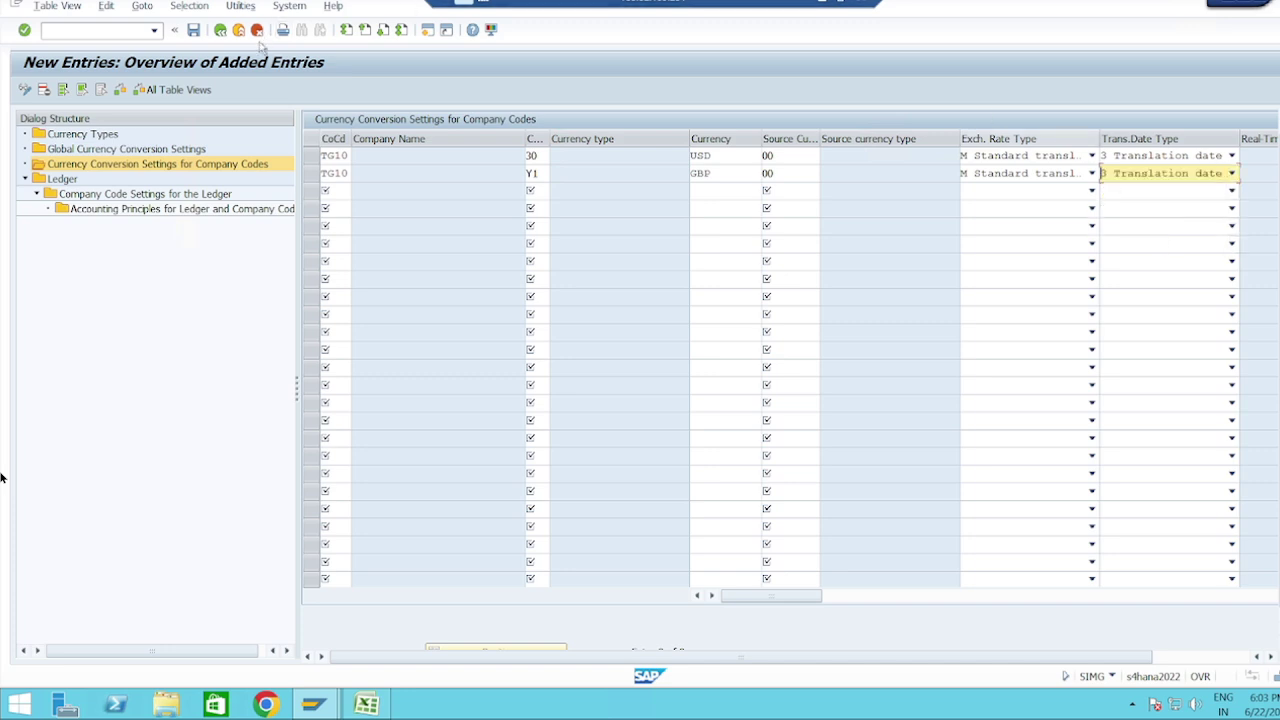
Save both TG10 conversion rows under a customizing request and rerun the consistency check.
click(194, 30)
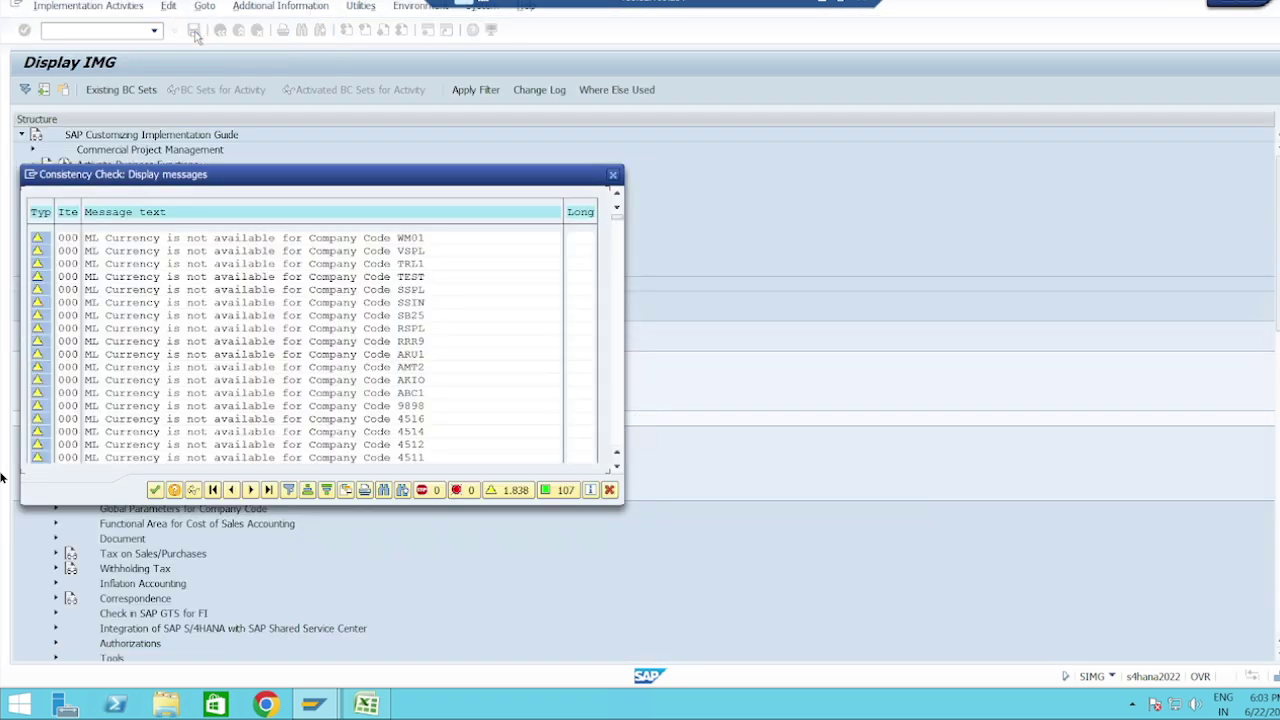
click(157, 490)
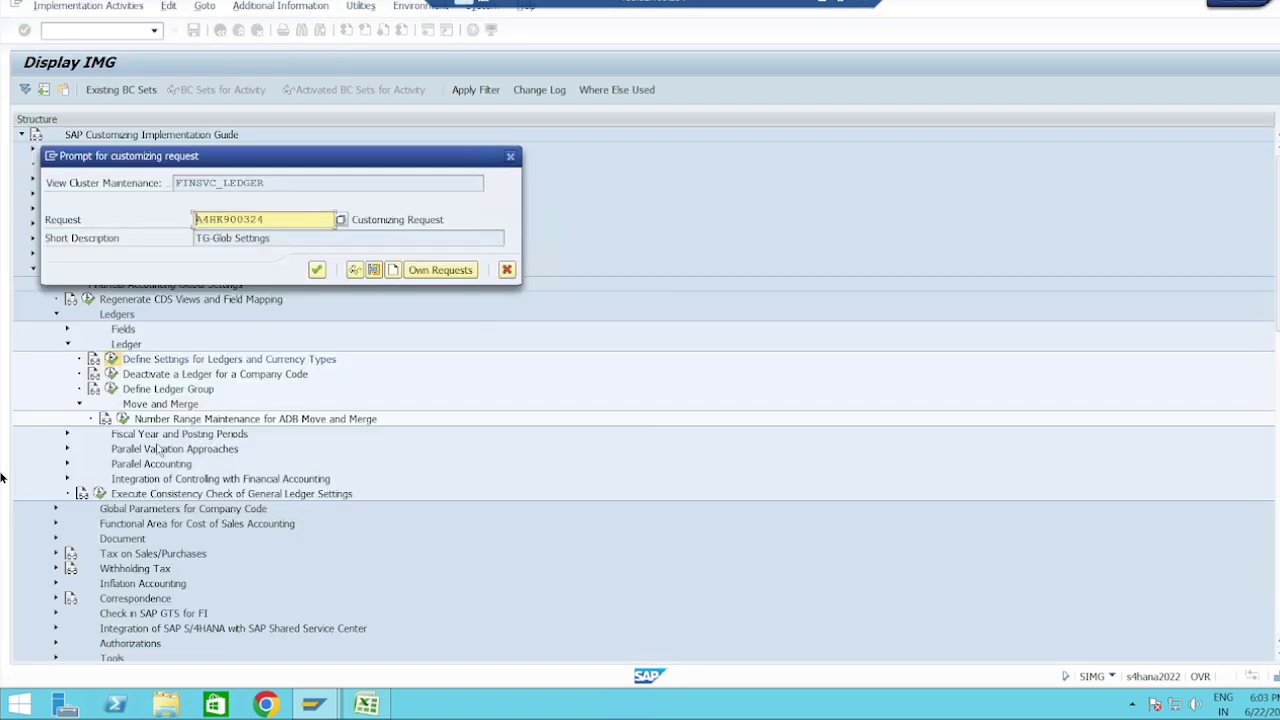
click(316, 271)
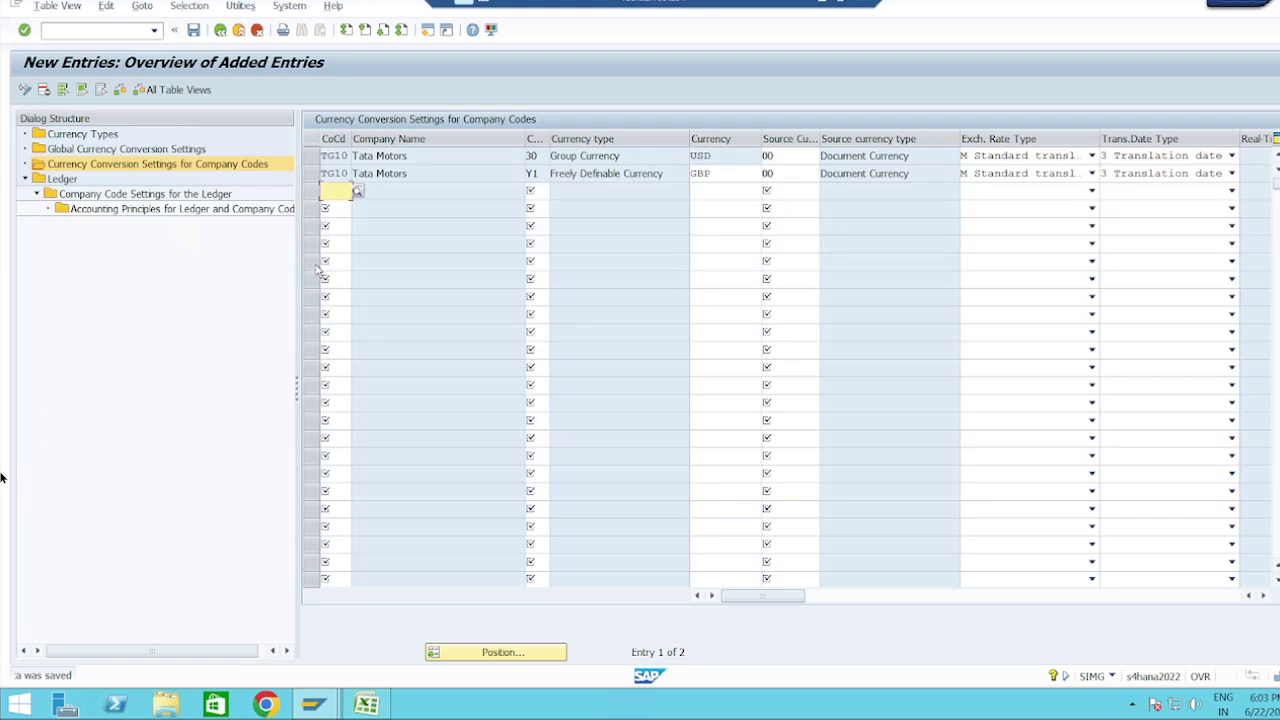
click(238, 30)
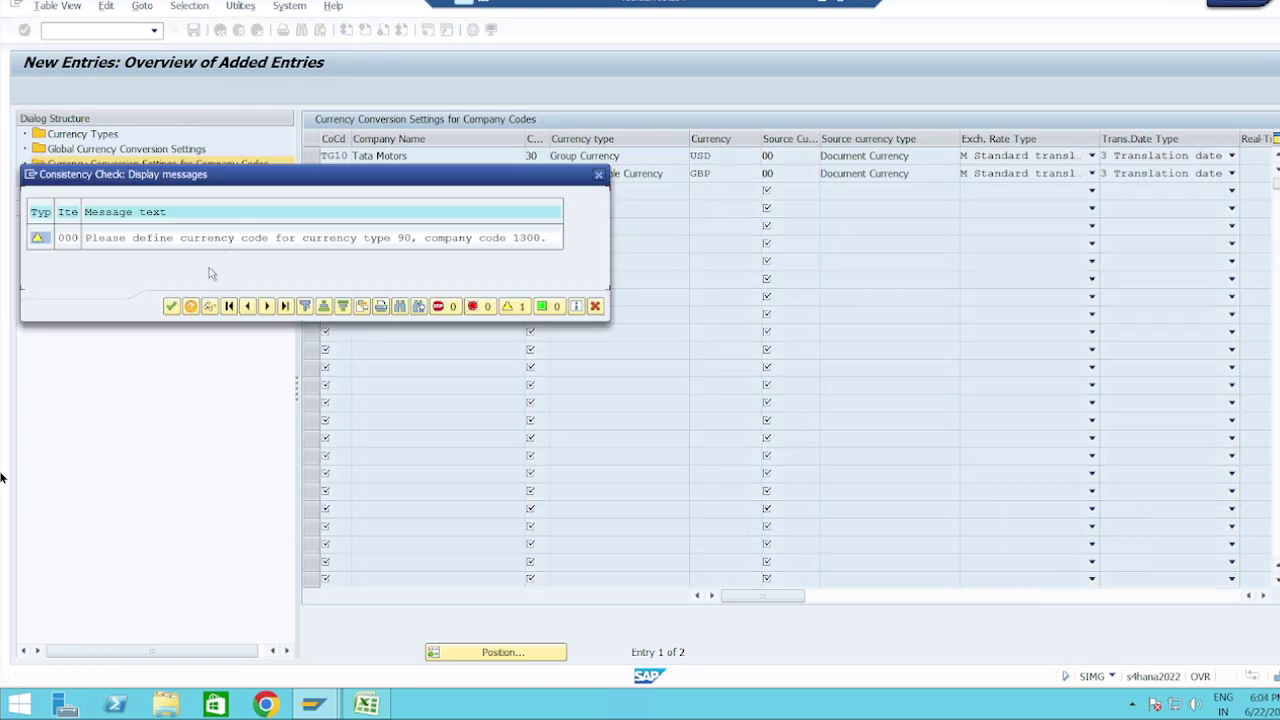
Export the consistency log as spreadsheet EXPORT_20240622122148.xlsx to the Desktop.
click(172, 307)
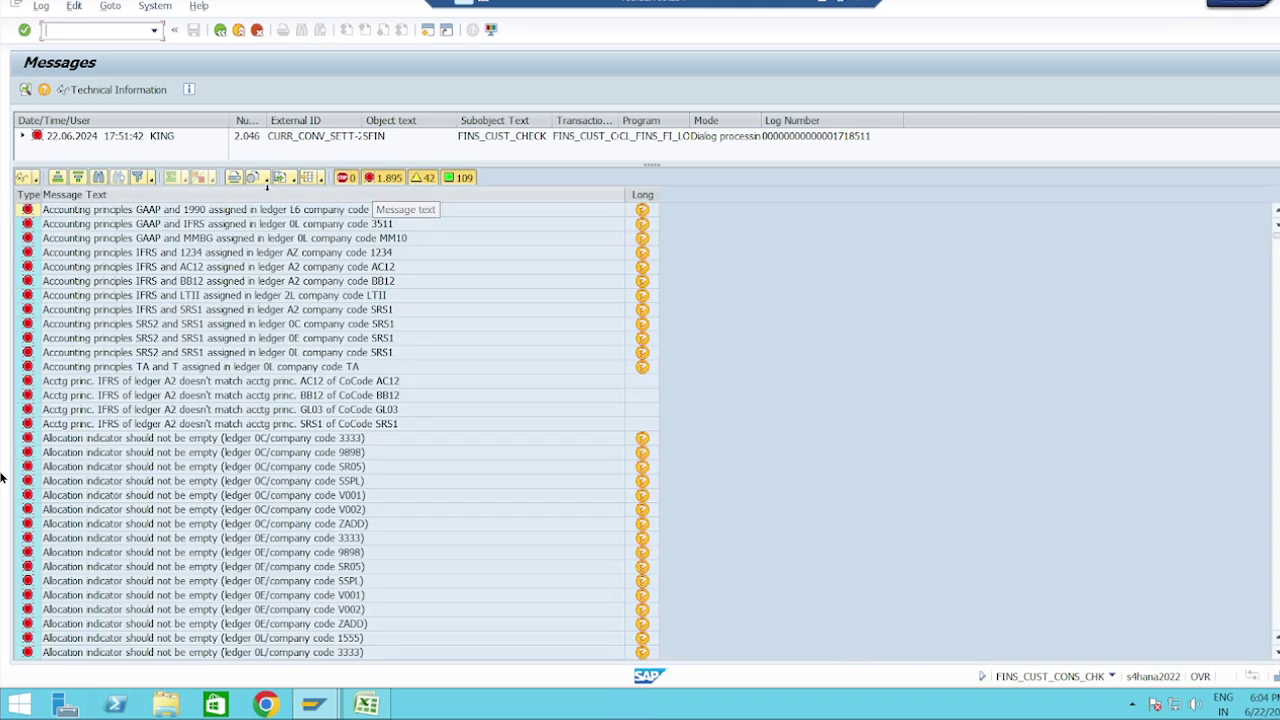
click(283, 177)
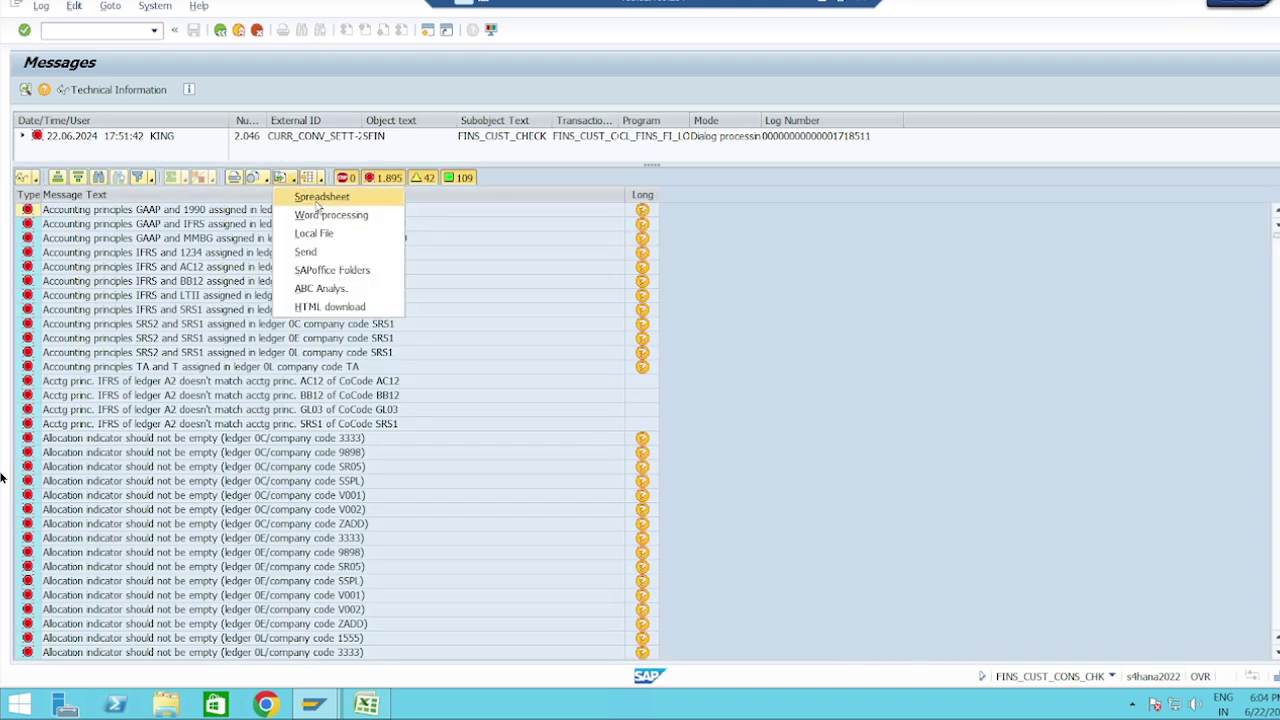
click(318, 203)
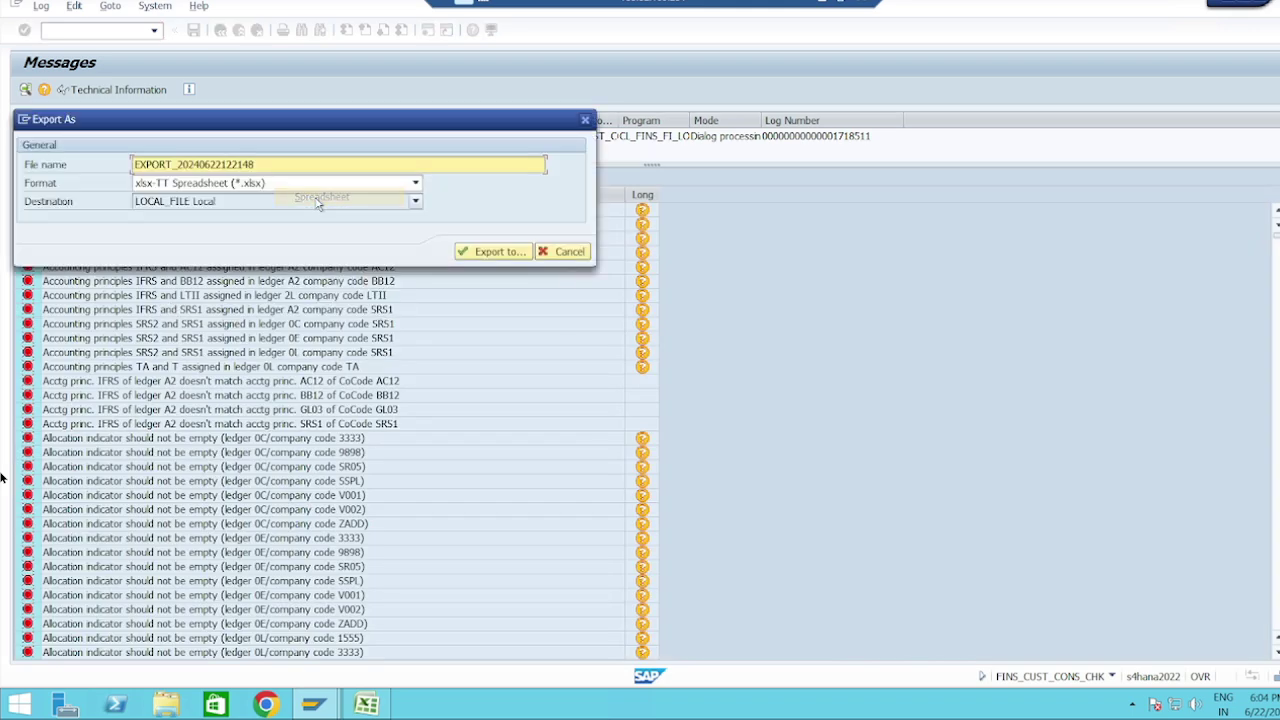
click(467, 253)
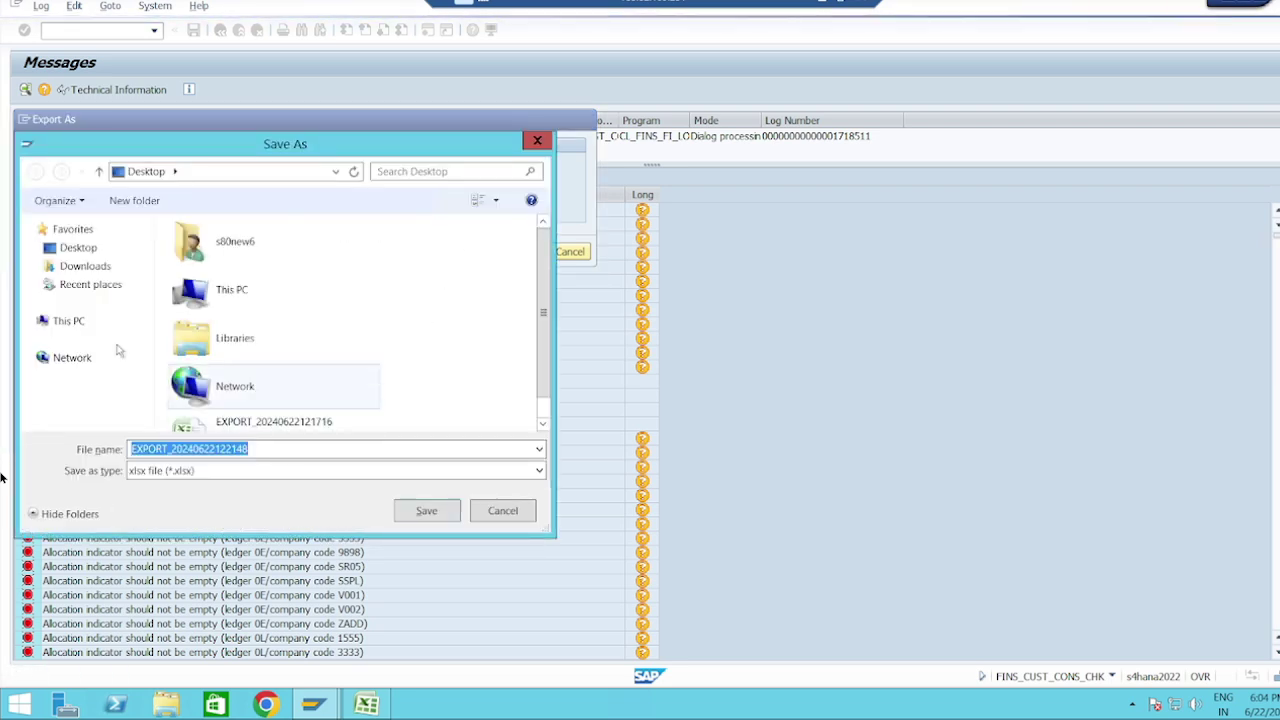
click(78, 248)
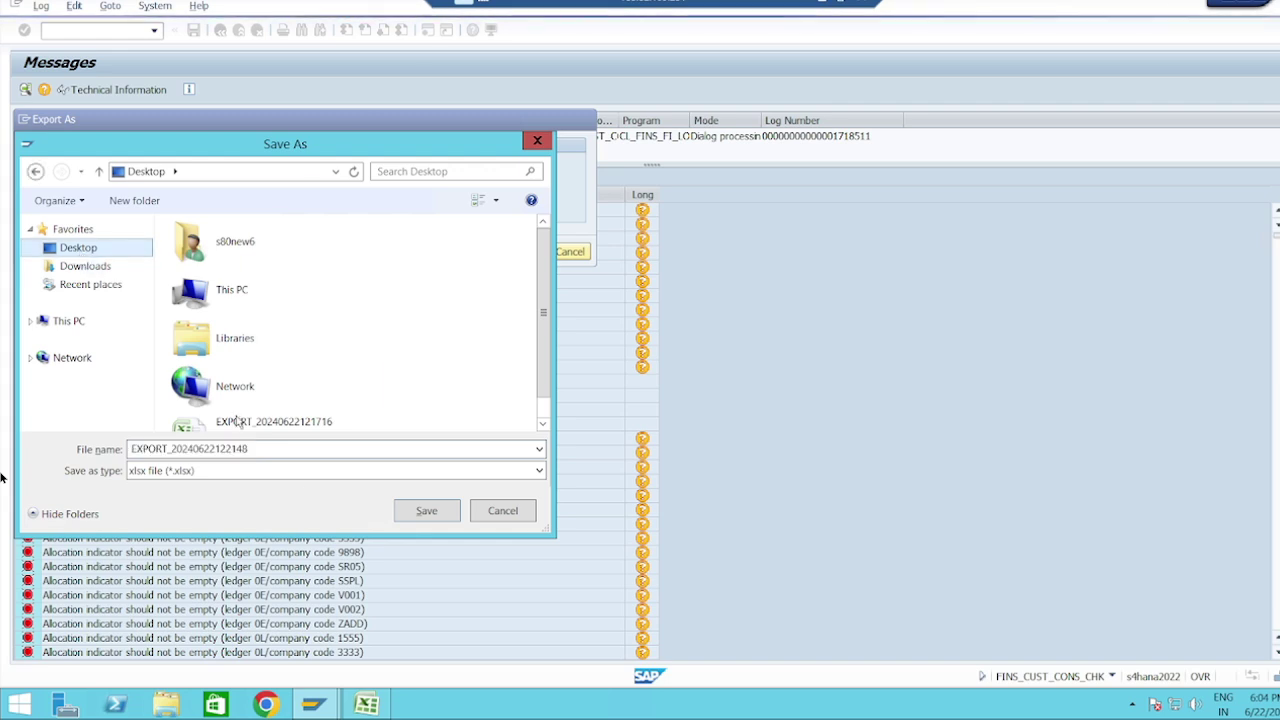
click(426, 511)
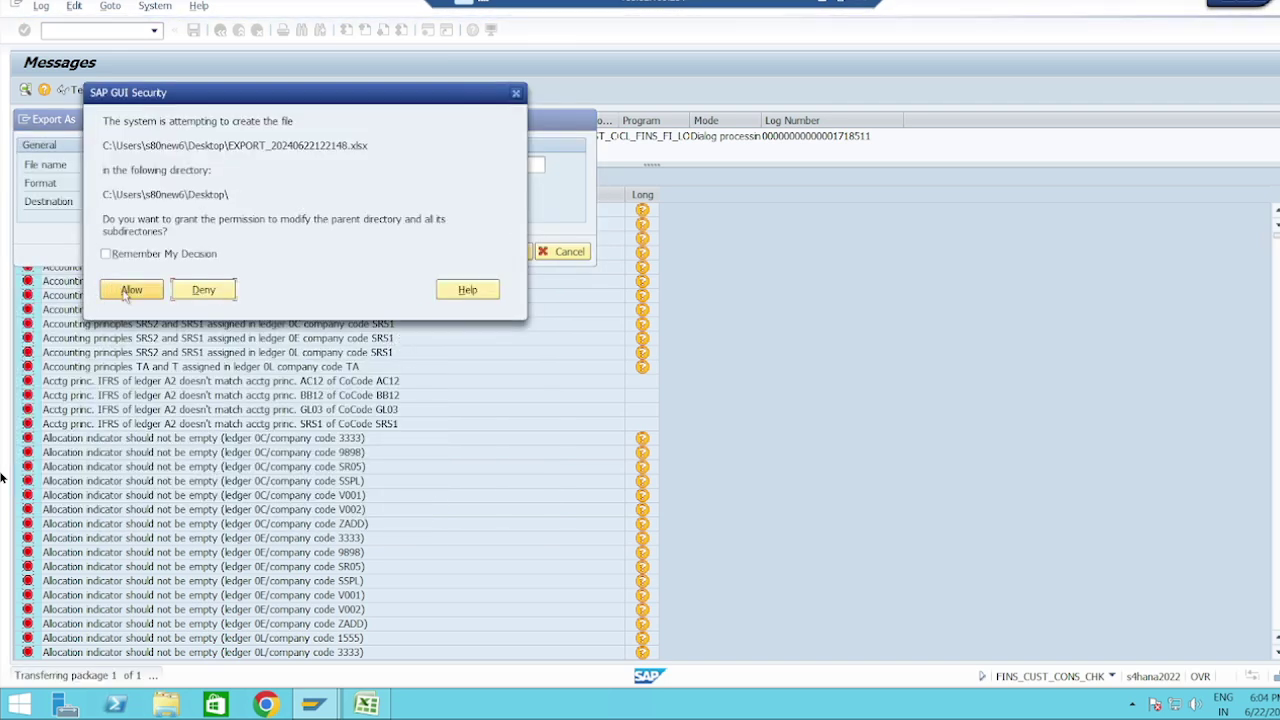
Allow the export, filter Message text to contain TG10, and read the version 0 message.
click(130, 228)
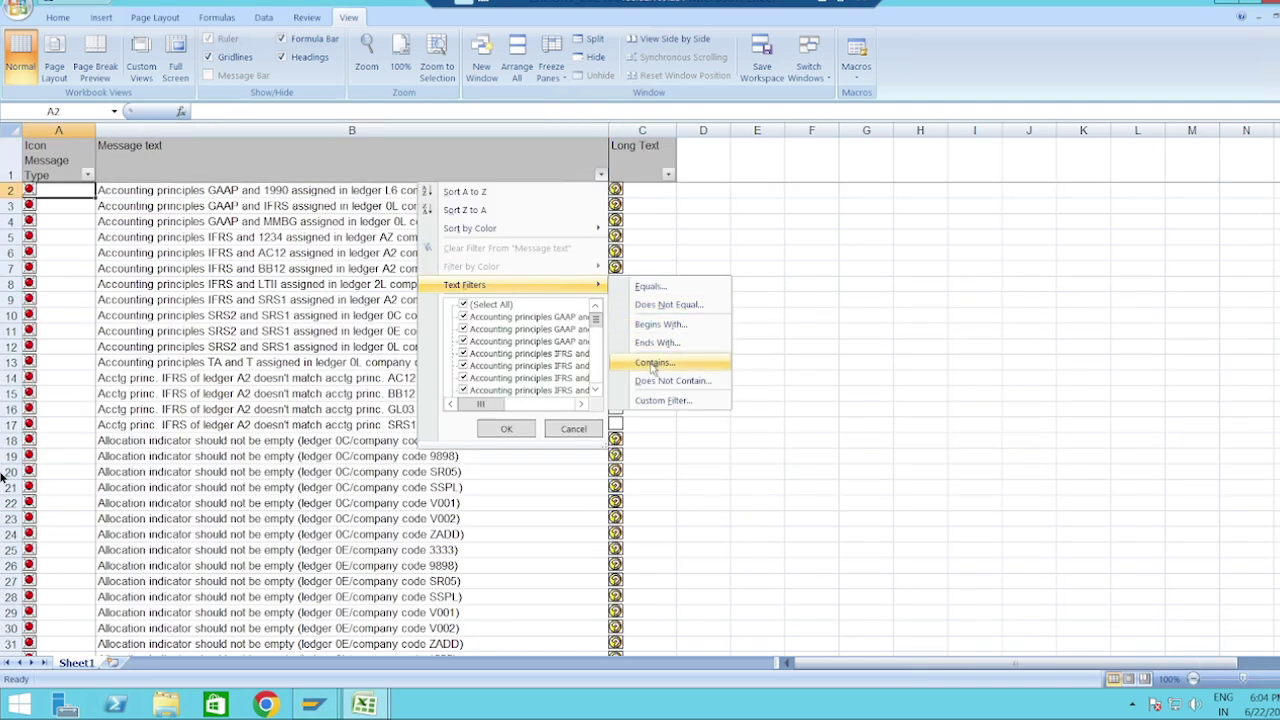
click(655, 362)
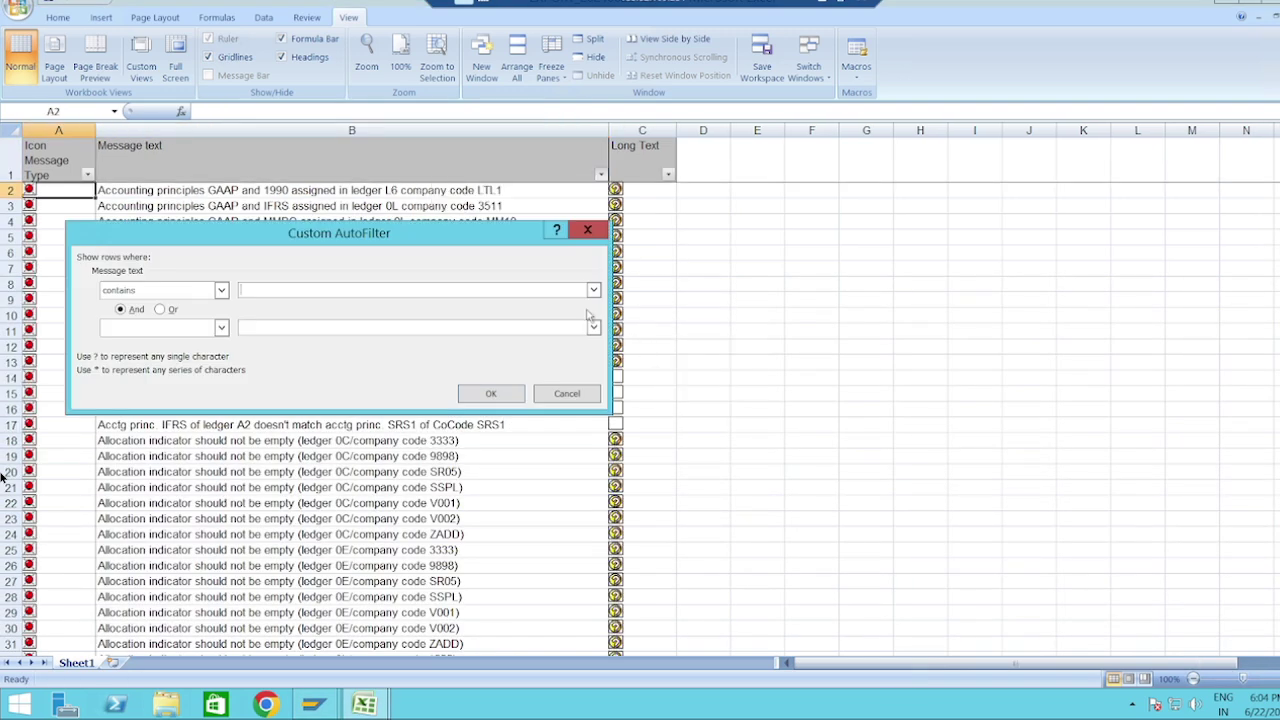
click(490, 393)
click(391, 249)
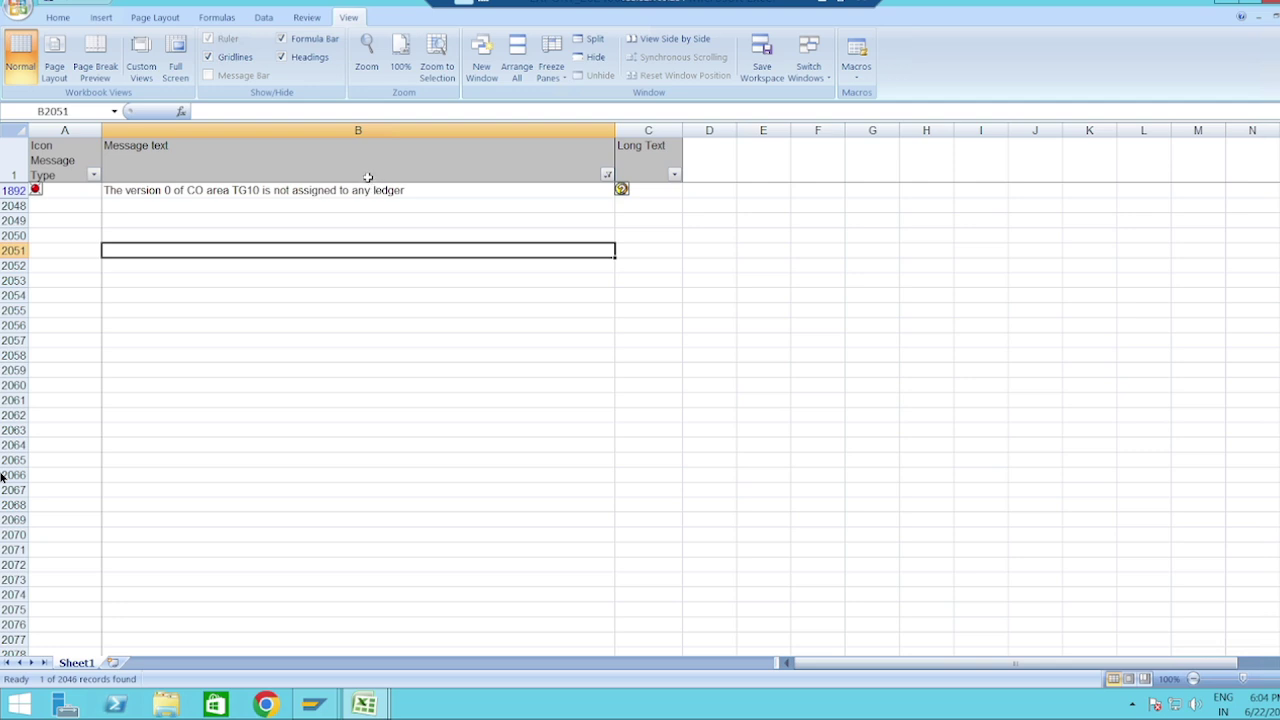
click(231, 192)
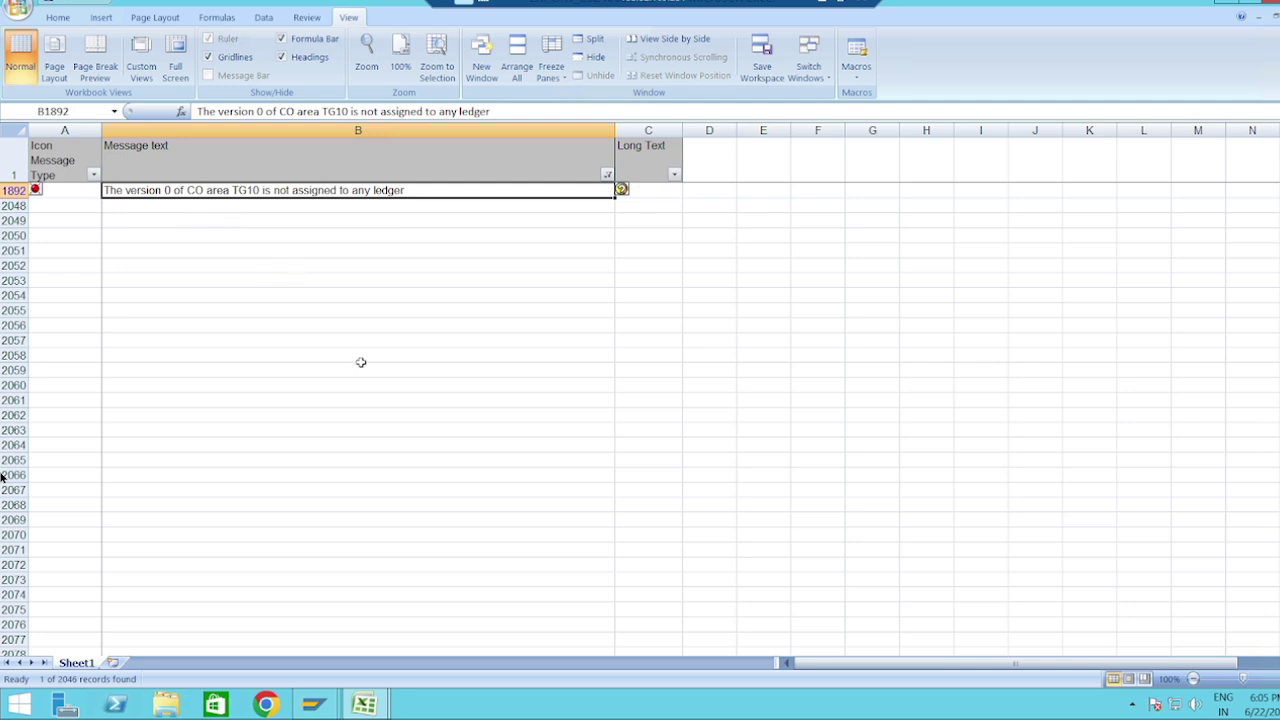
Return to the SAP Messages window and exit the consistency check log.
click(328, 712)
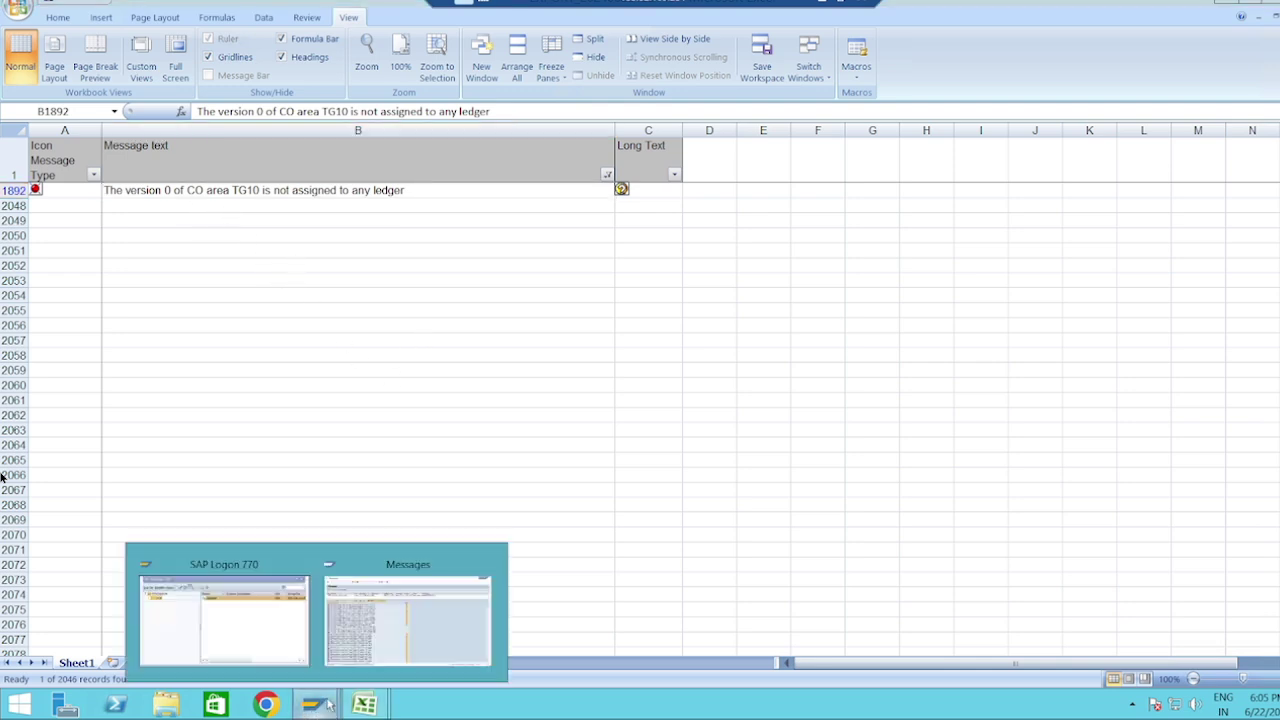
click(414, 612)
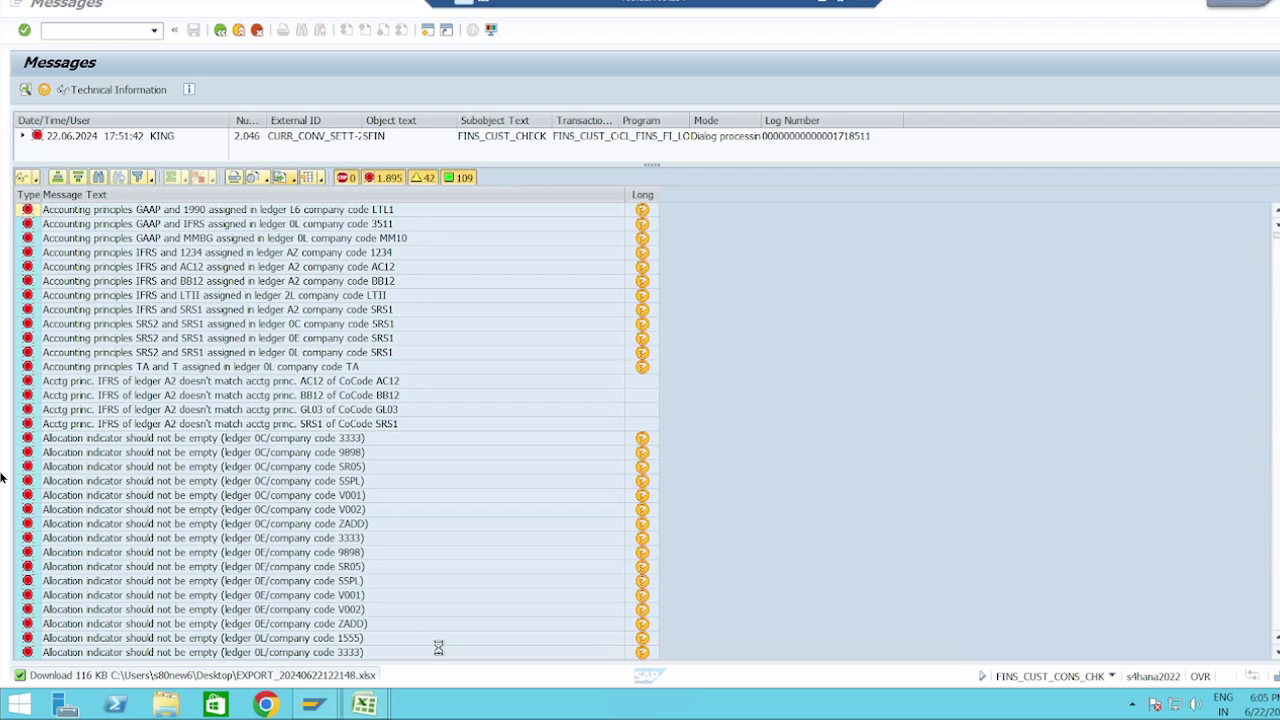
click(238, 30)
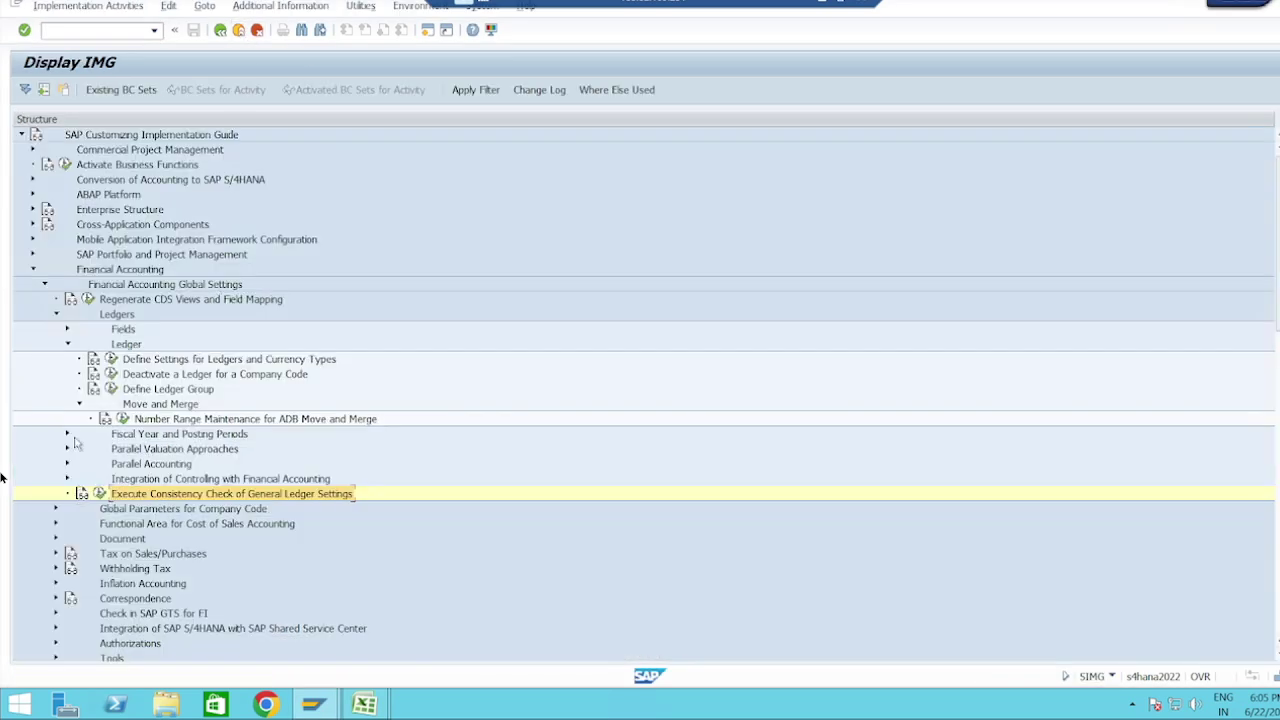
Run Maintain Versions under Controlling > General Controlling > Organization.
click(36, 271)
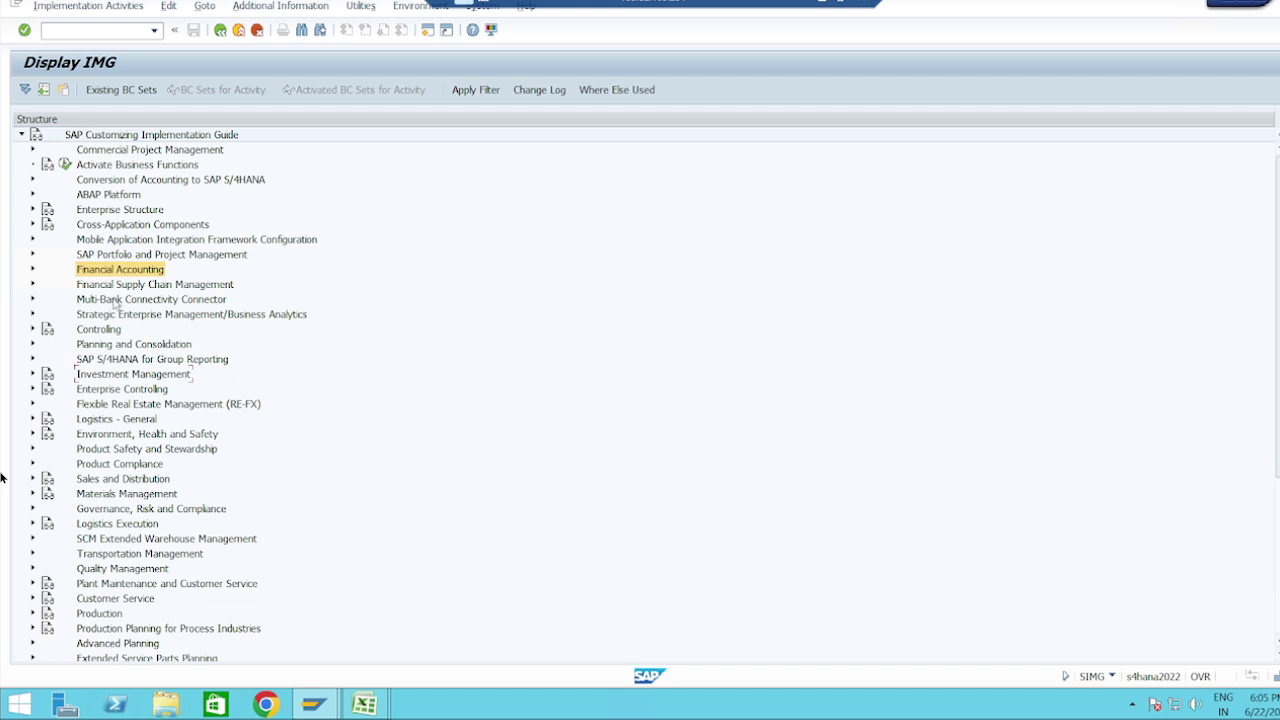
click(98, 329)
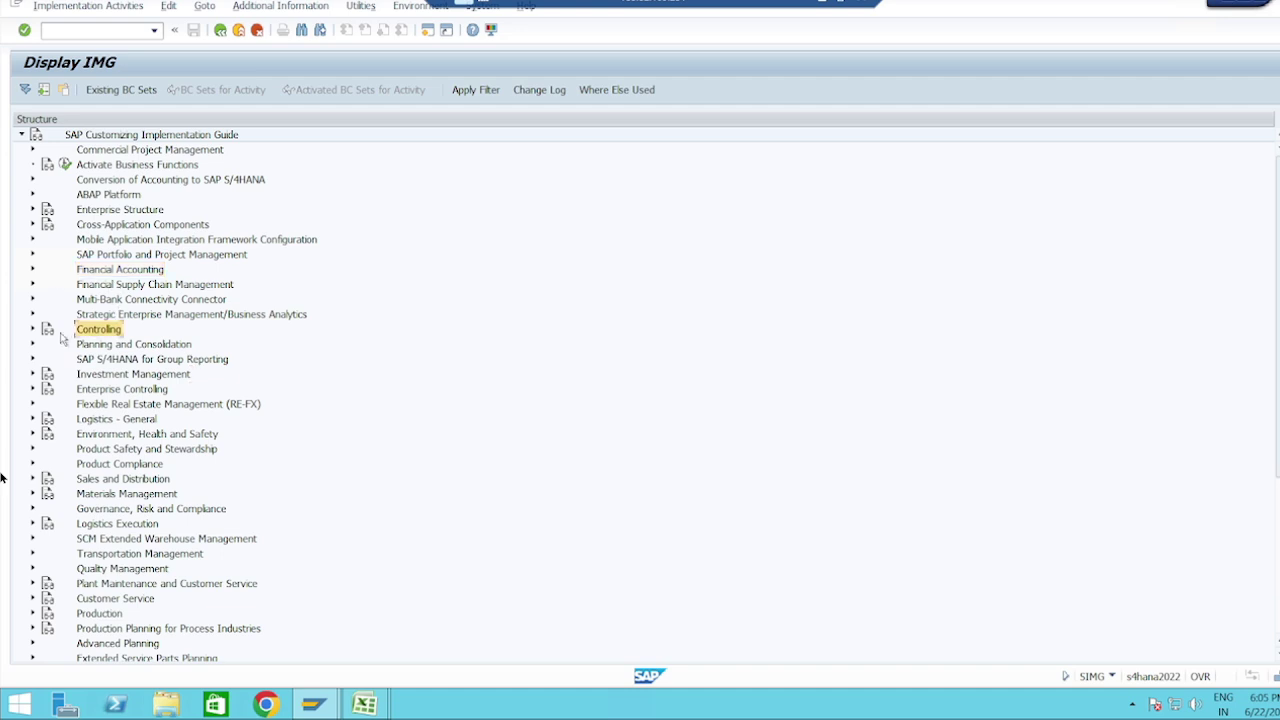
click(33, 329)
click(102, 345)
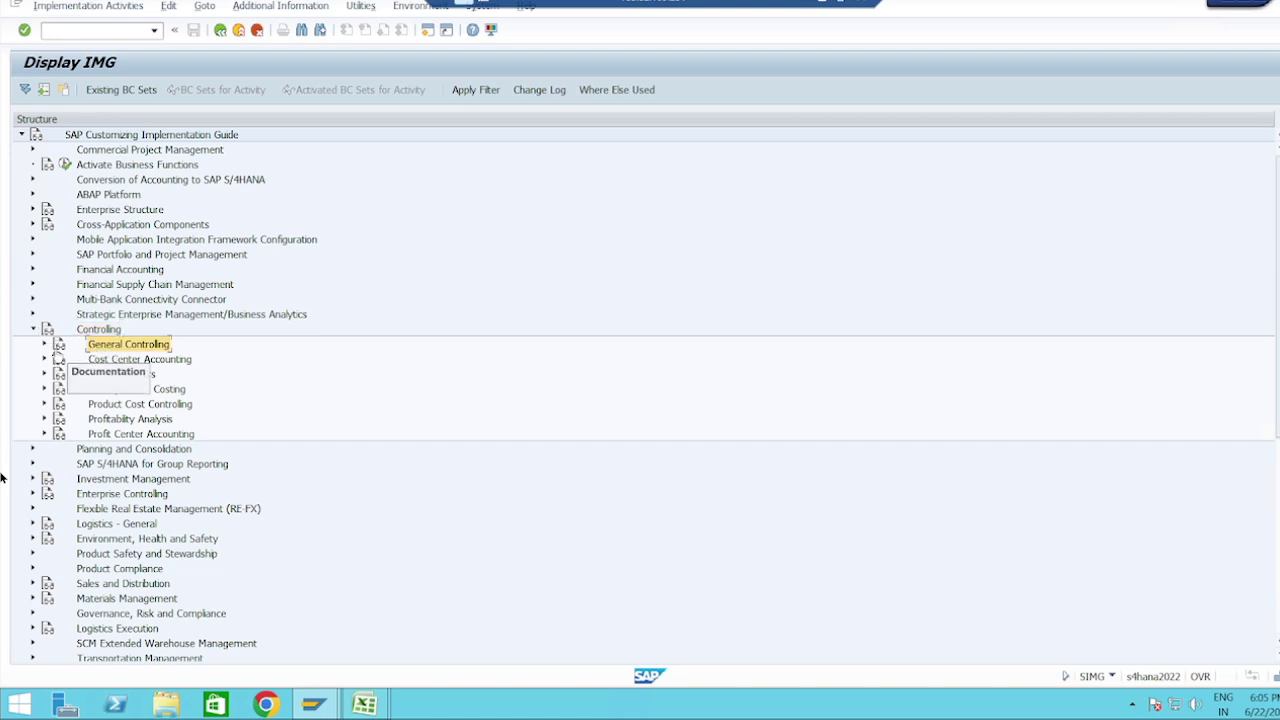
click(45, 345)
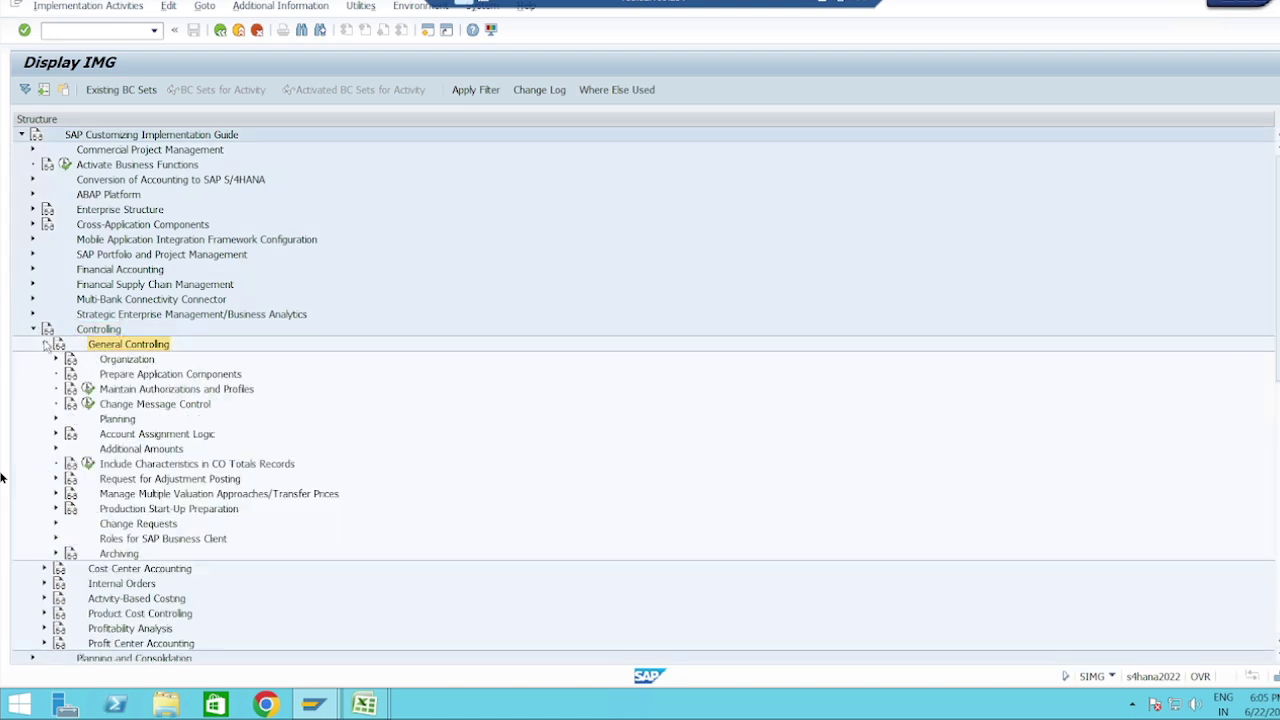
click(118, 360)
click(56, 359)
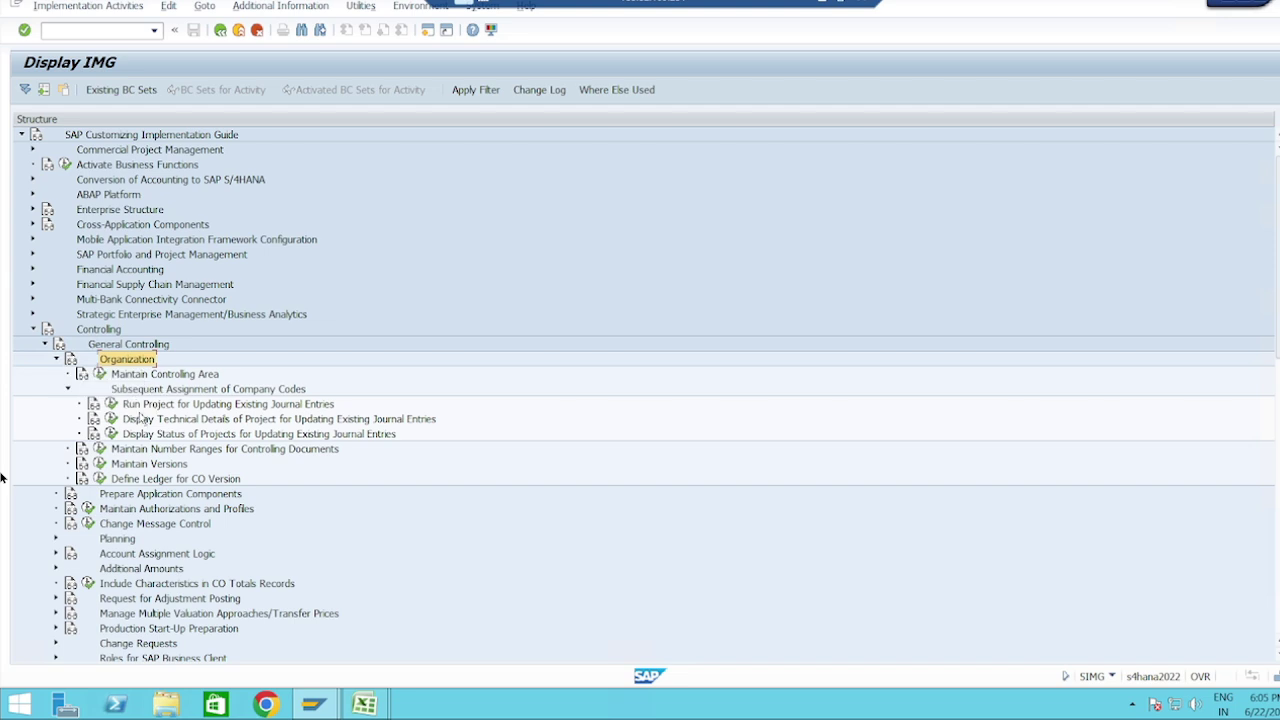
click(150, 465)
click(100, 464)
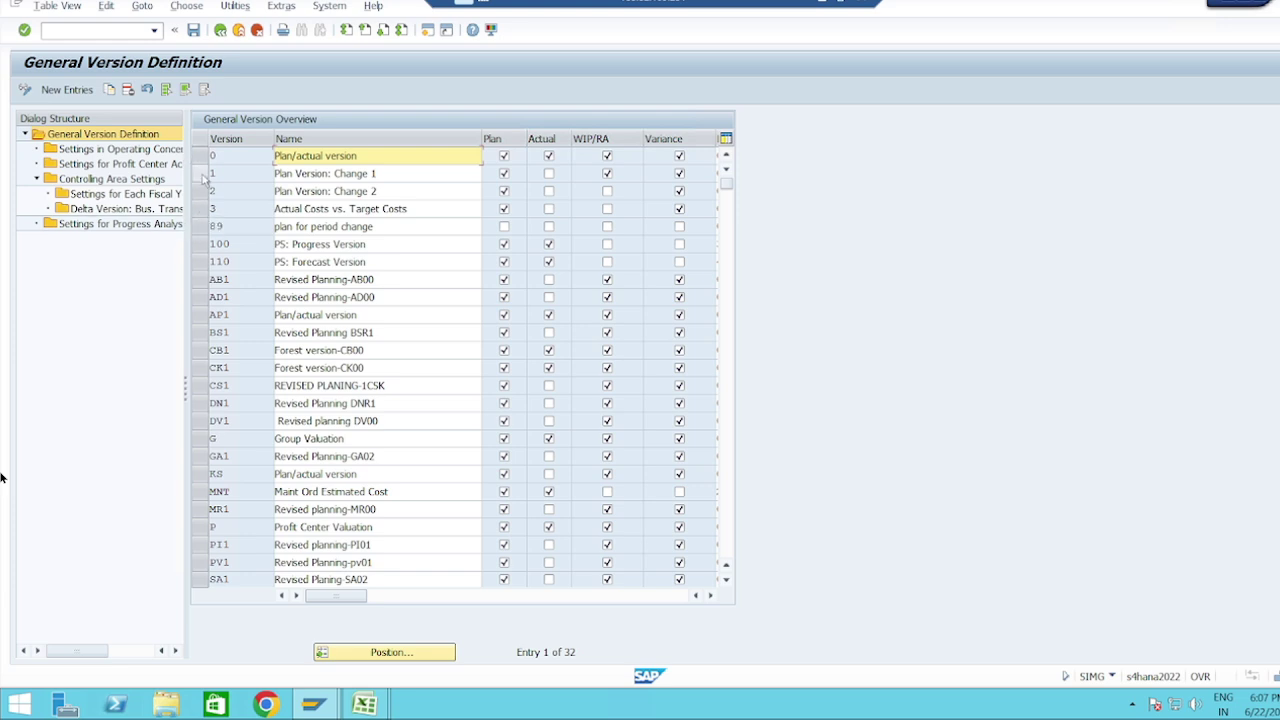
With version 0 selected, set the controlling area to TG10.
click(199, 156)
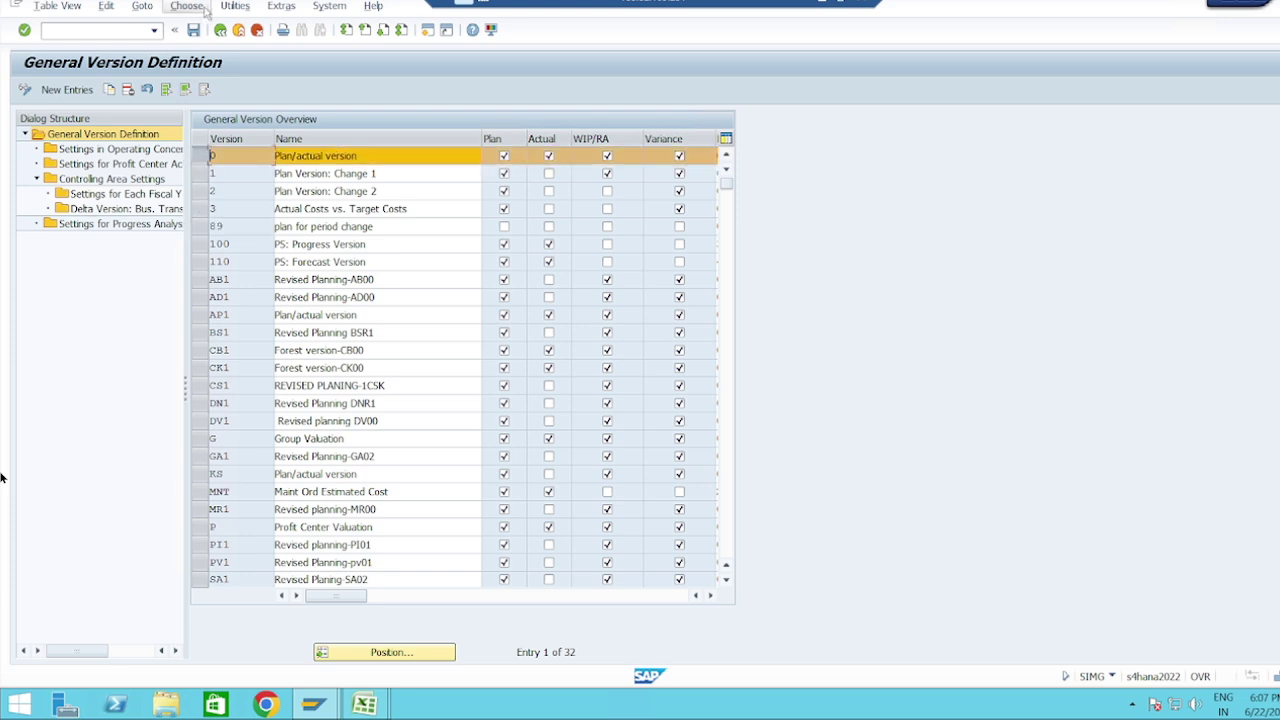
click(282, 6)
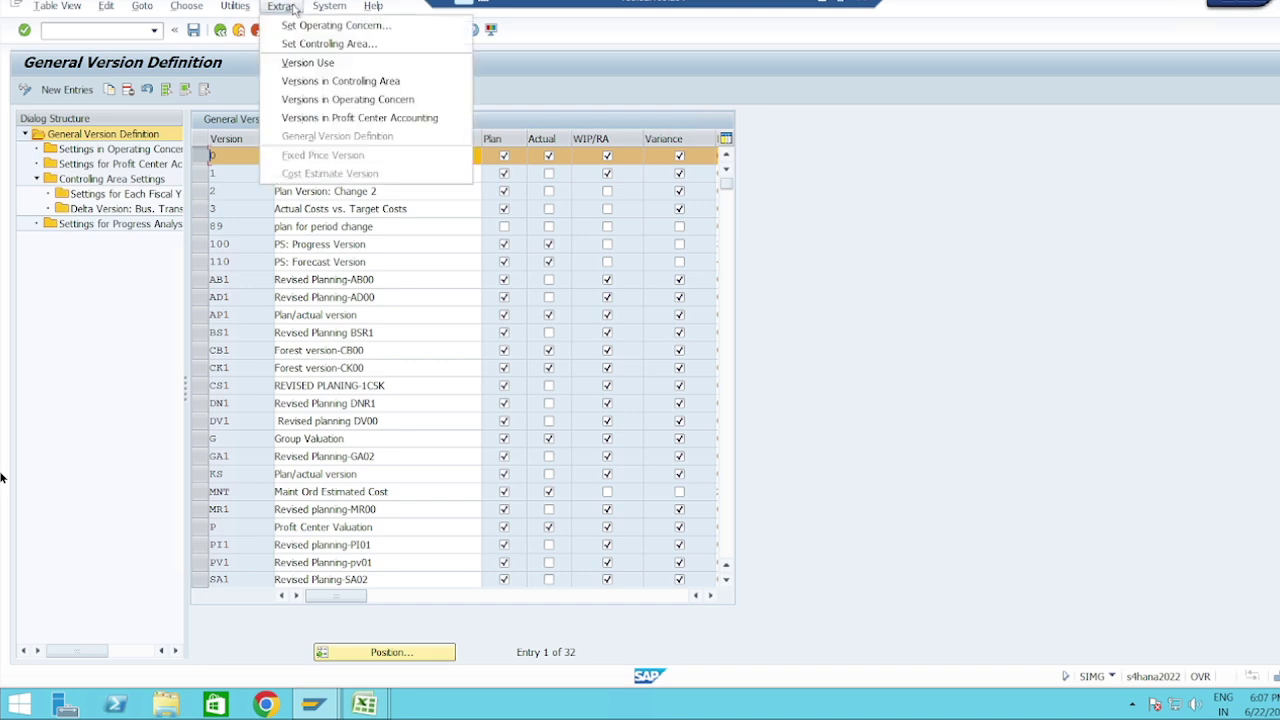
click(320, 44)
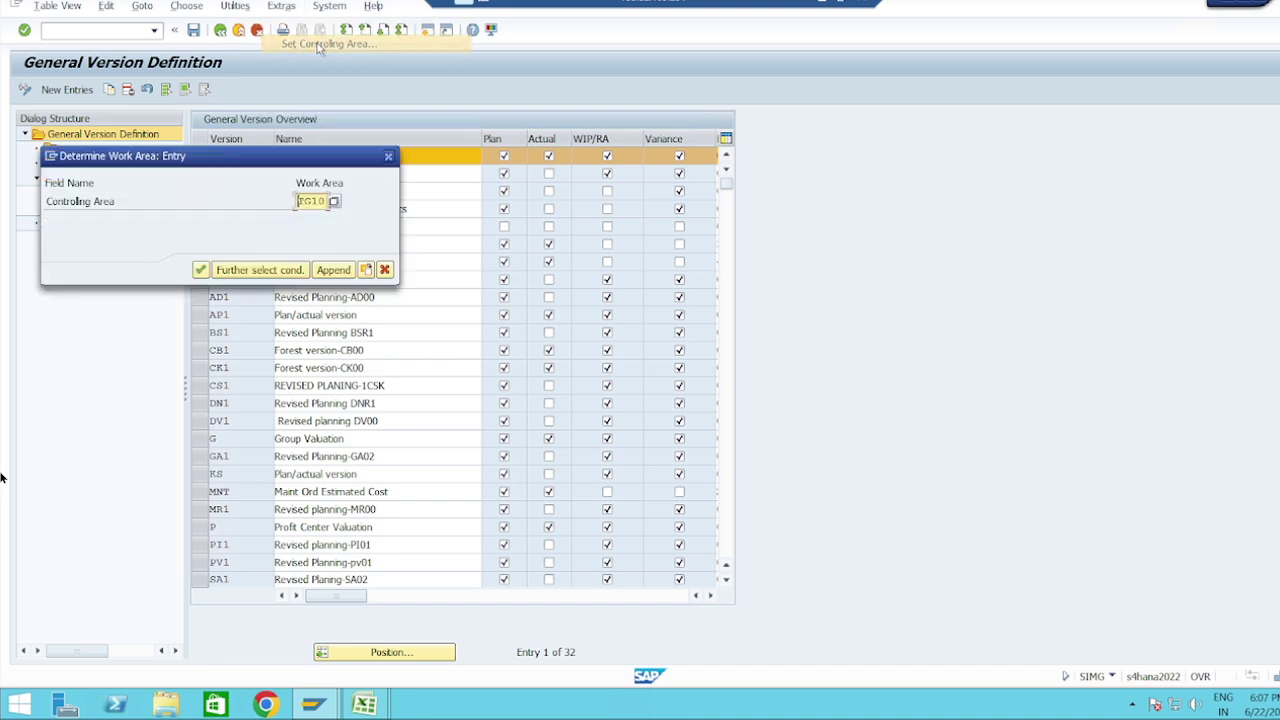
click(200, 267)
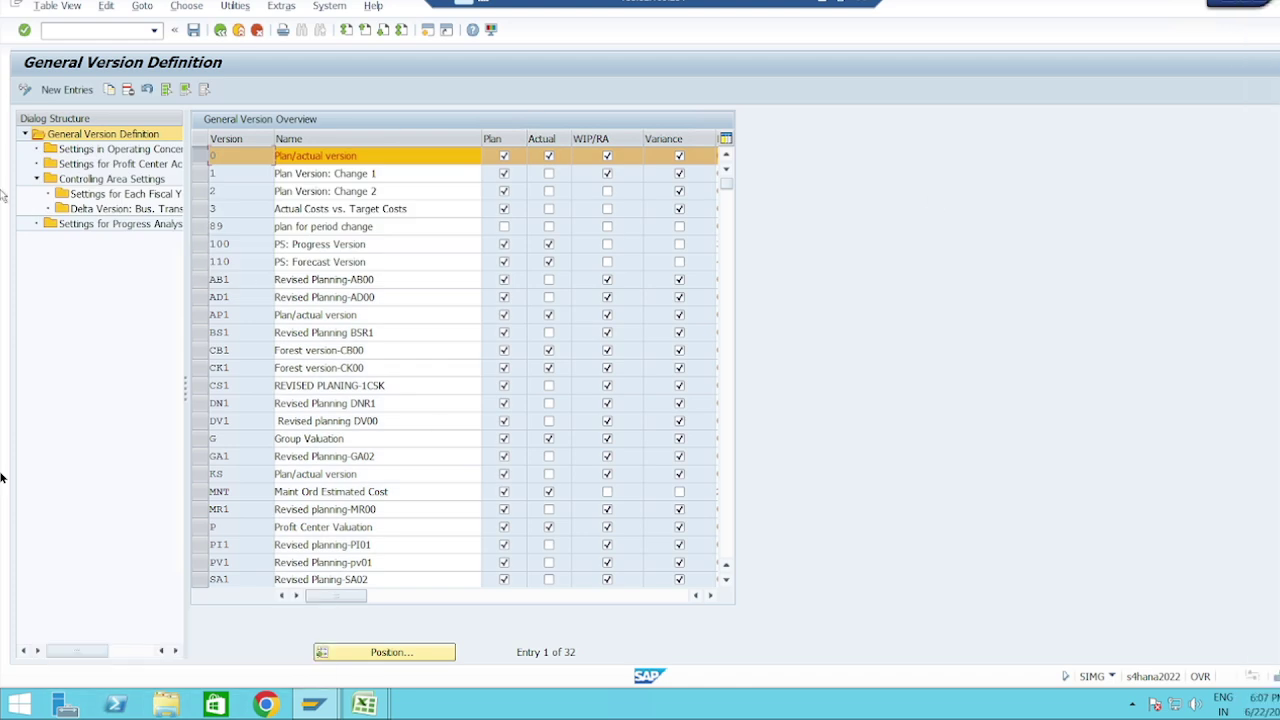
Save version 0's TG10 fiscal-year settings (2024–2028) under the customizing request and return to the guide.
double_click(135, 197)
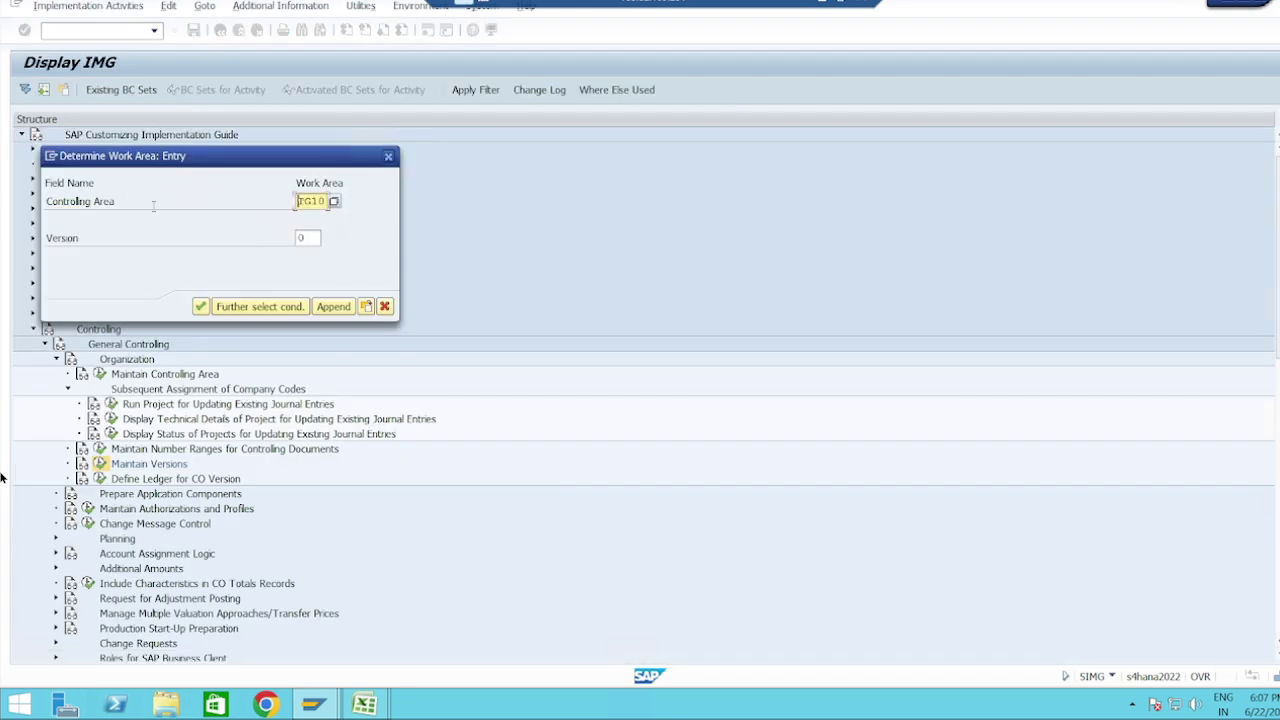
click(201, 306)
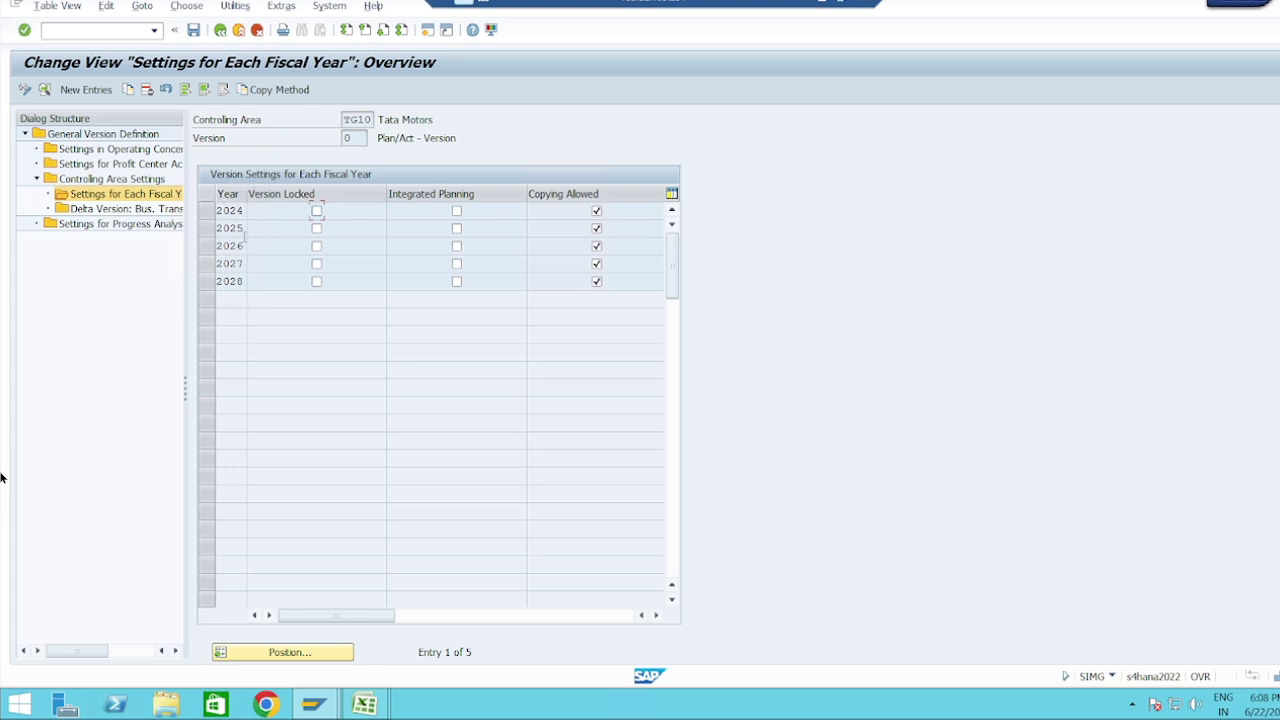
click(193, 30)
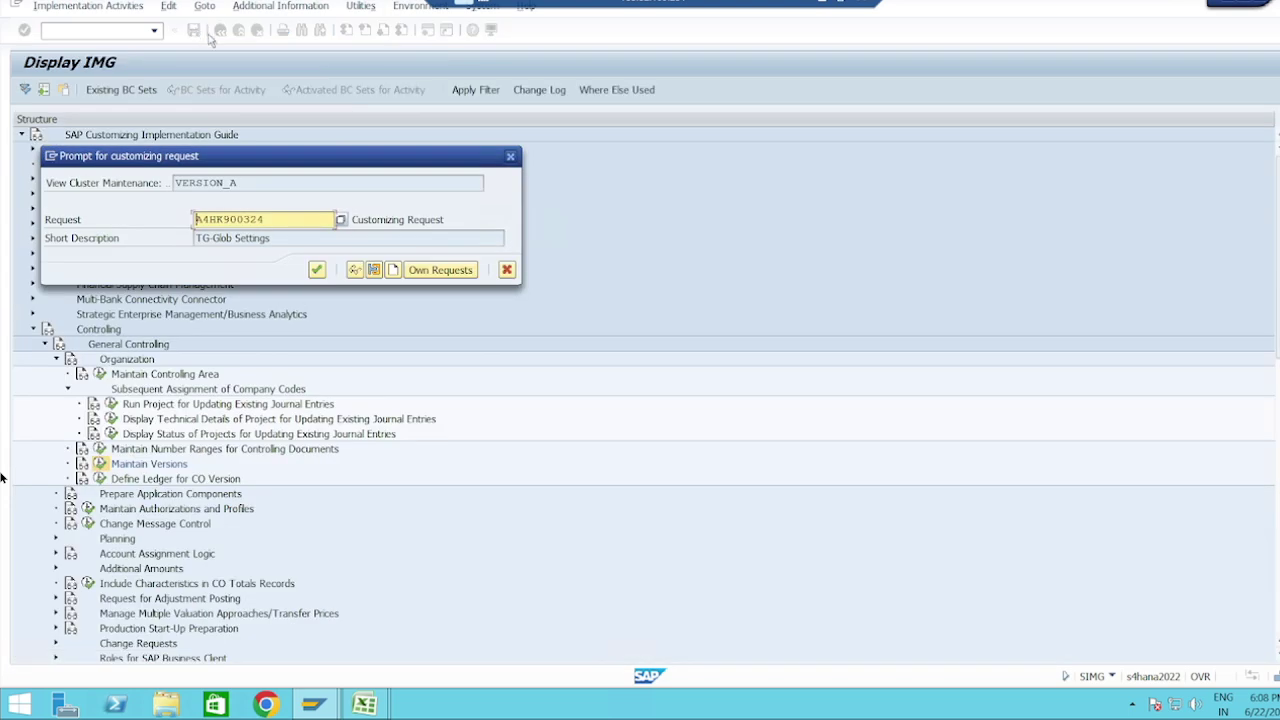
click(317, 270)
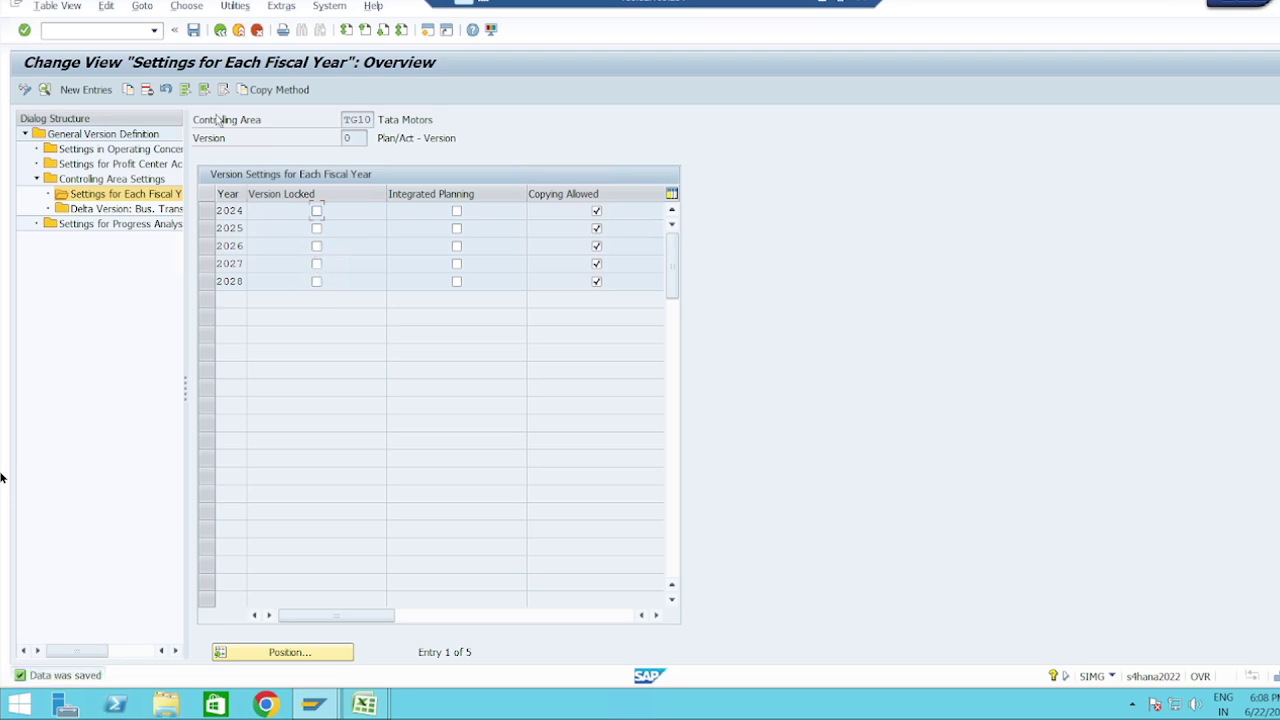
click(239, 31)
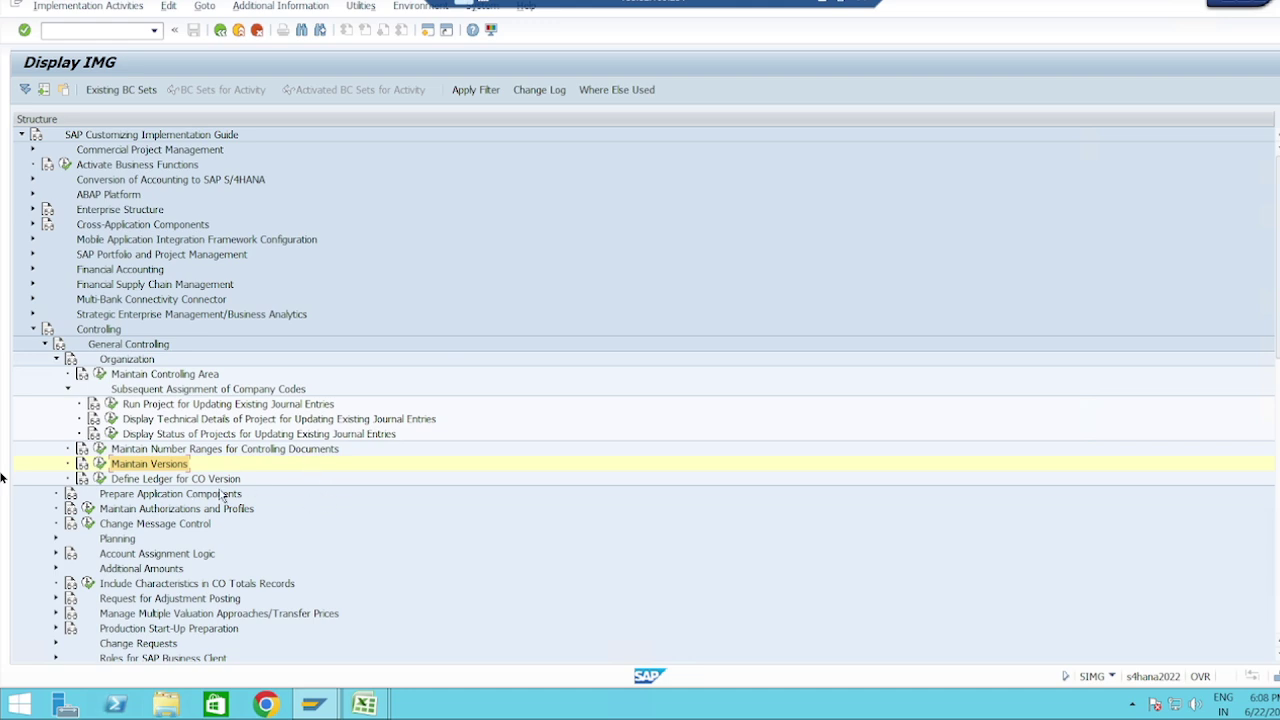
Start a new Define Ledger for CO Version entry with CO area TG10.
scroll(305, 484, down, 1)
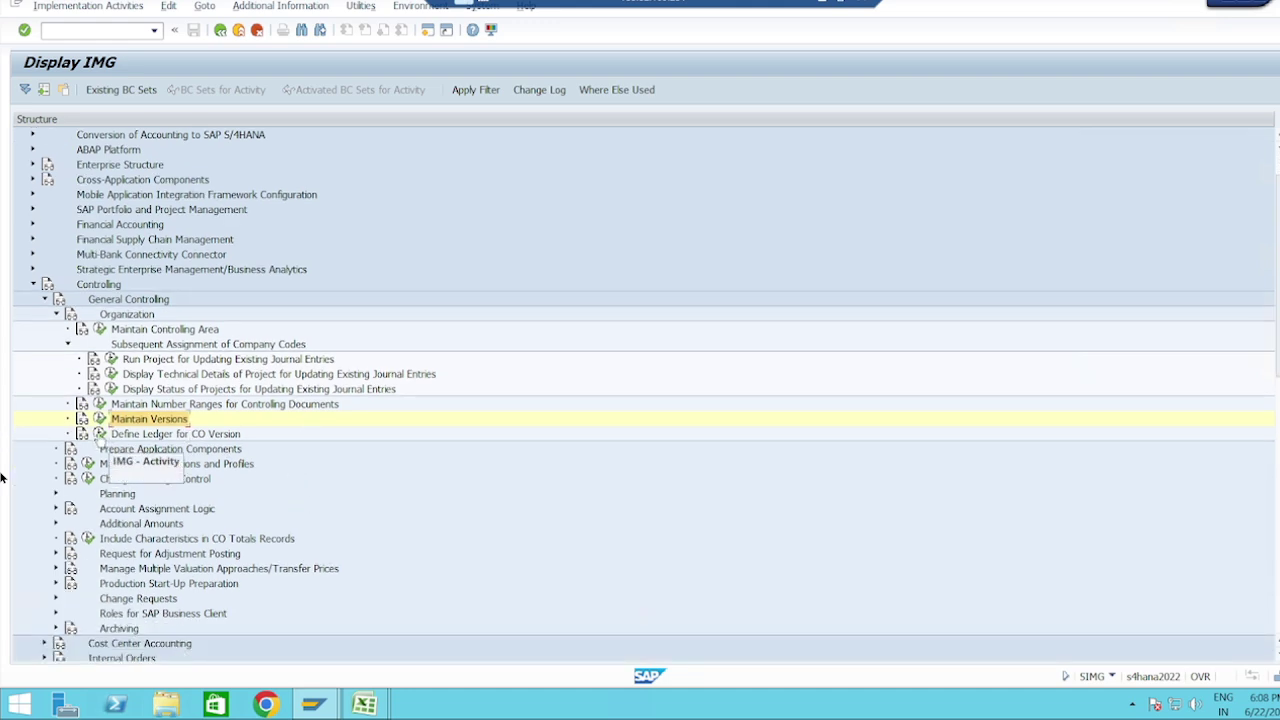
click(100, 434)
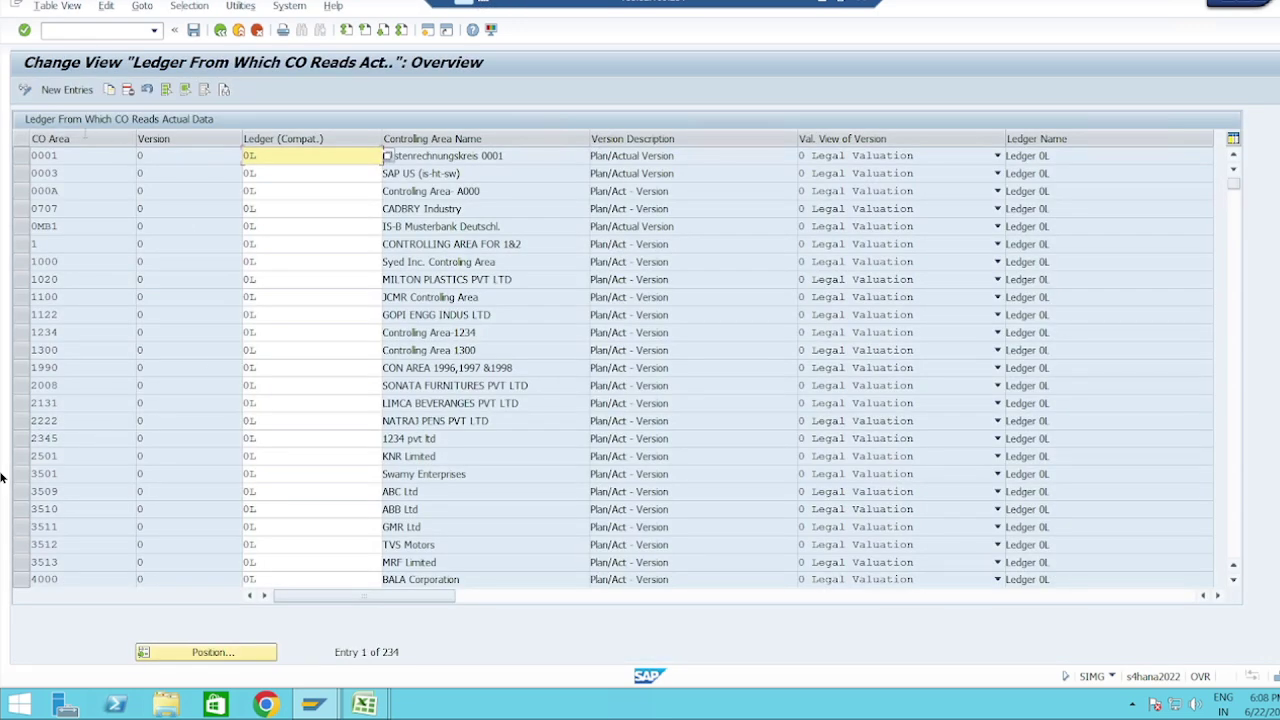
click(66, 89)
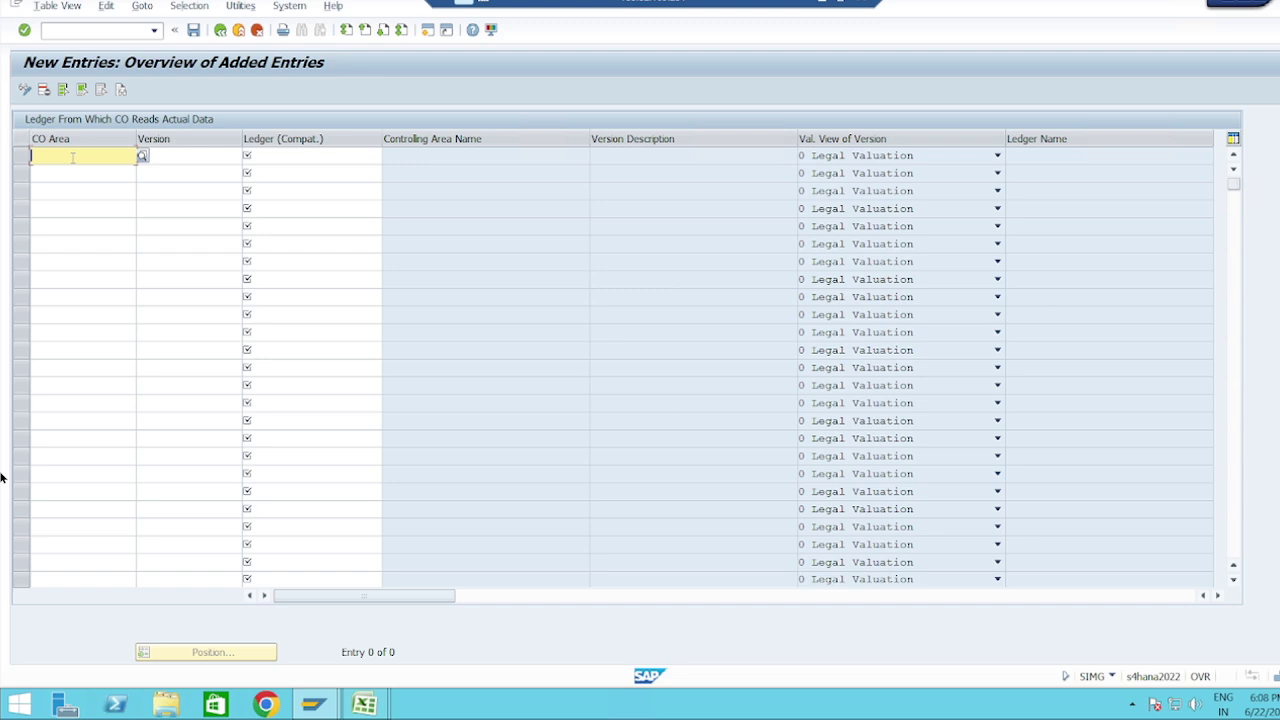
text(TG10)
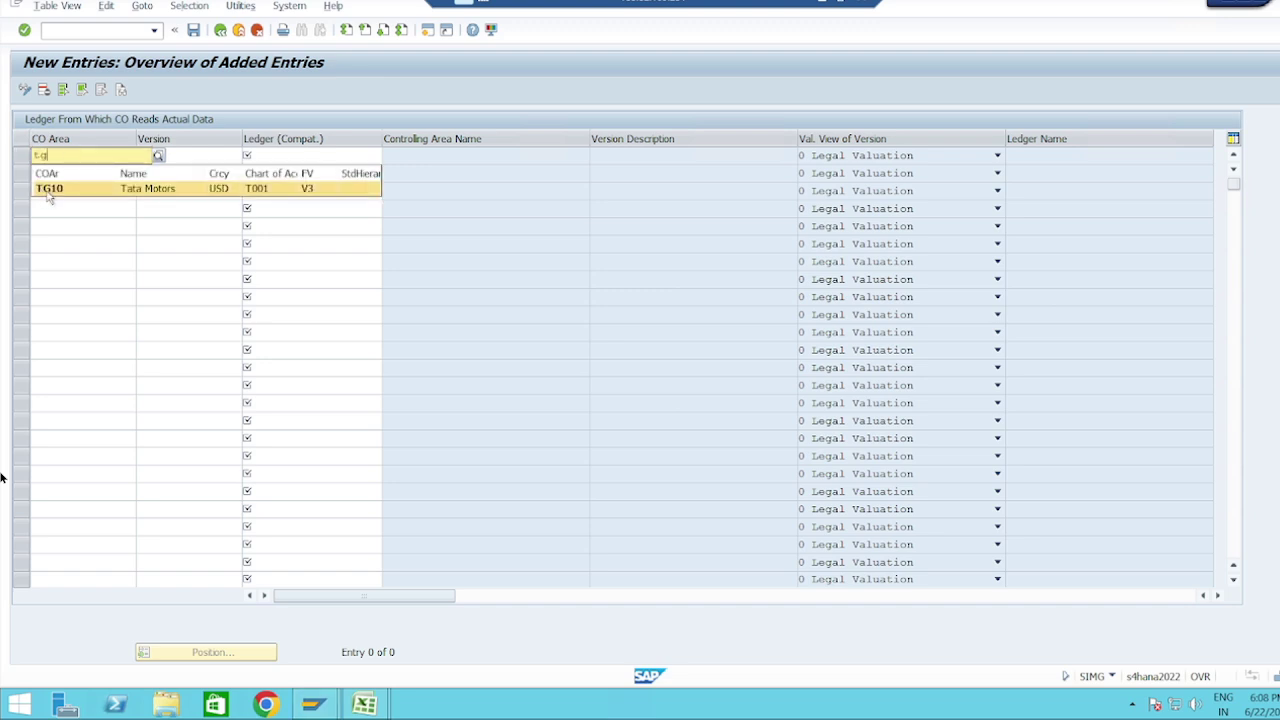
click(166, 158)
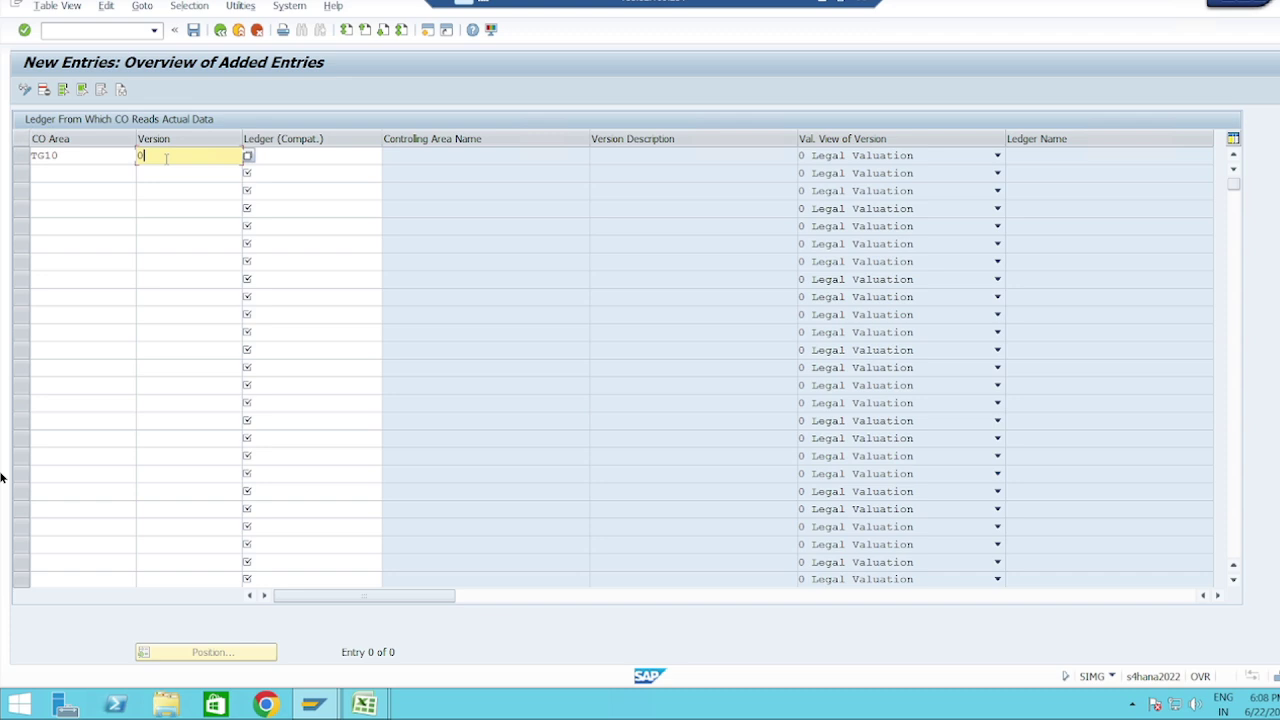
Choose version 0 and ledger 0L for the TG10 entry from the value lists.
click(250, 157)
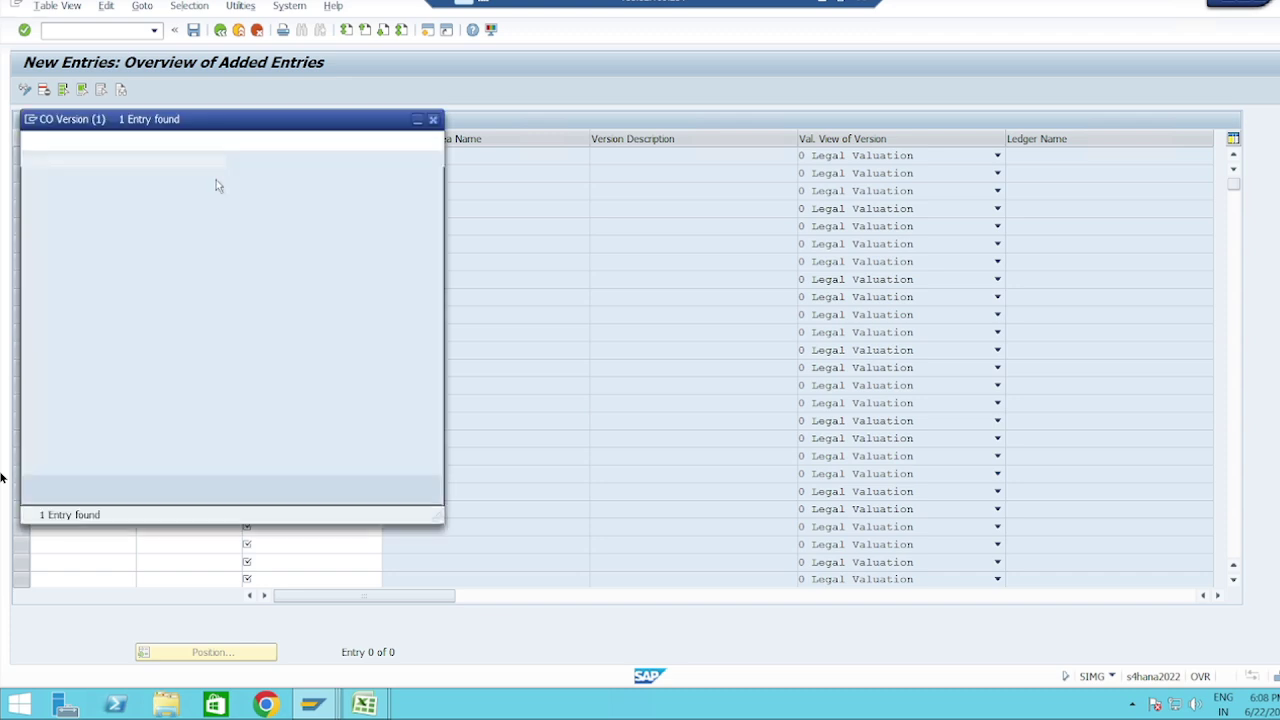
double_click(78, 214)
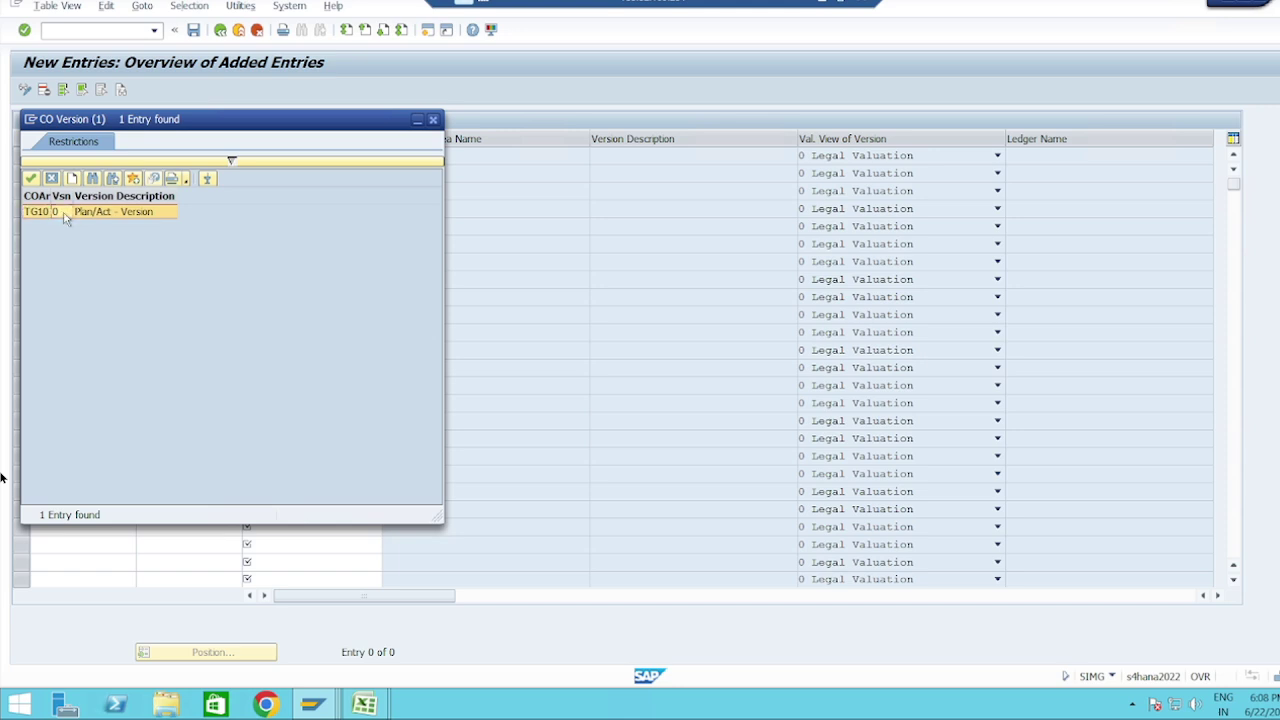
click(287, 157)
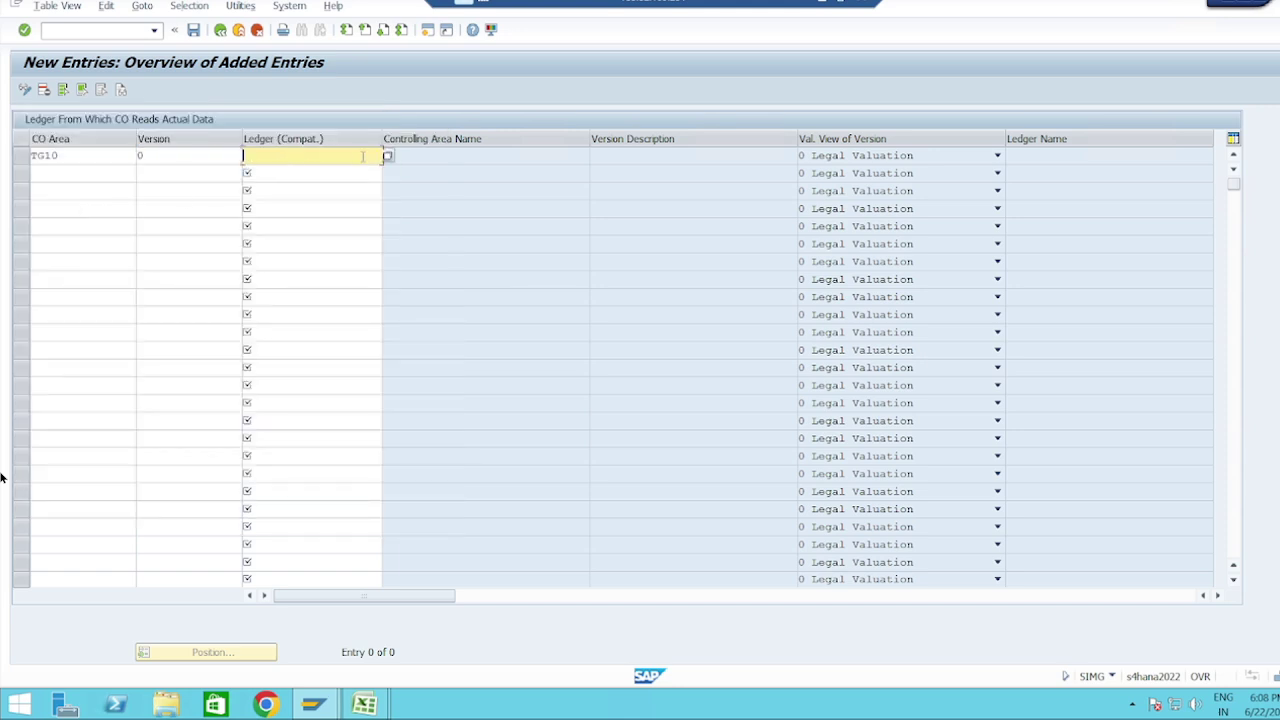
click(389, 157)
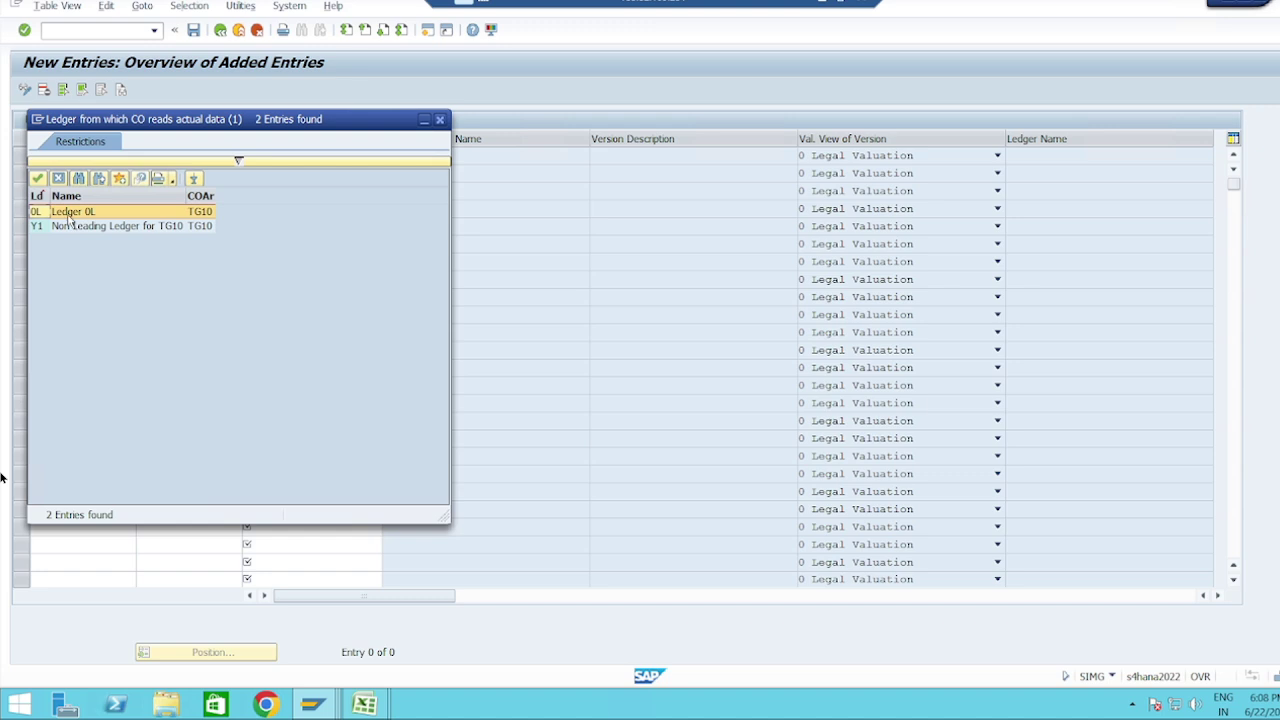
double_click(70, 218)
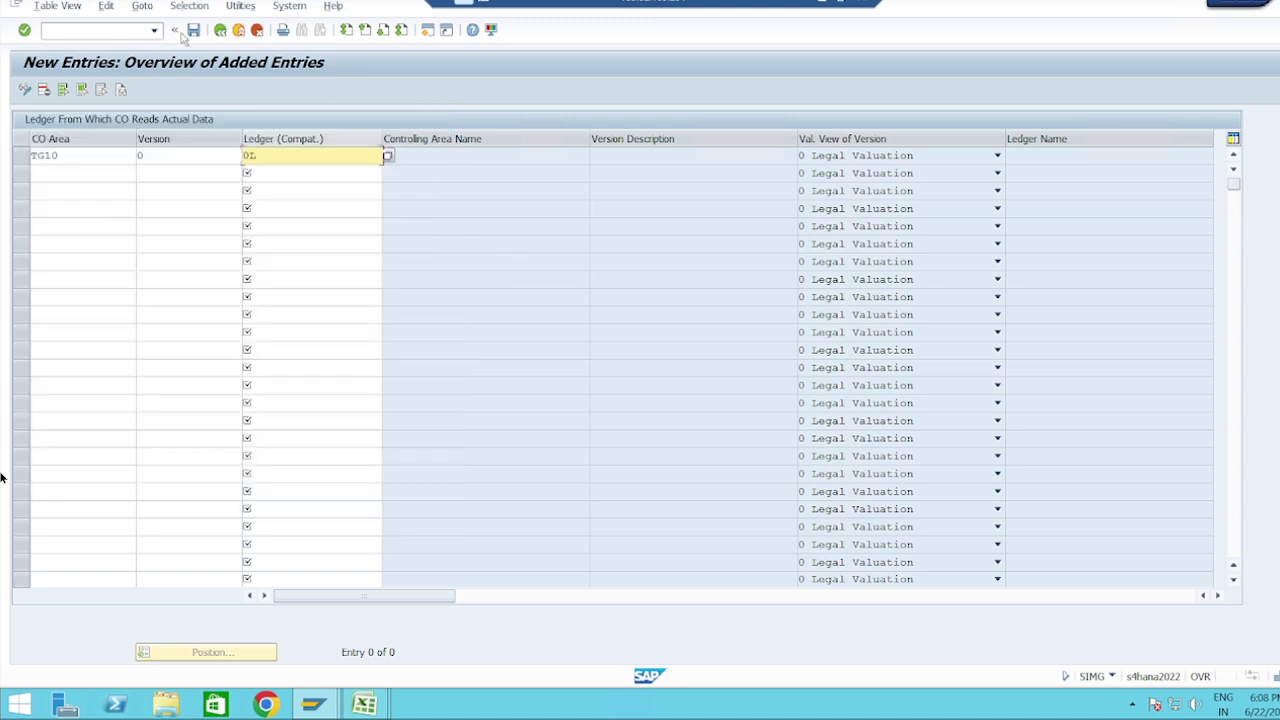